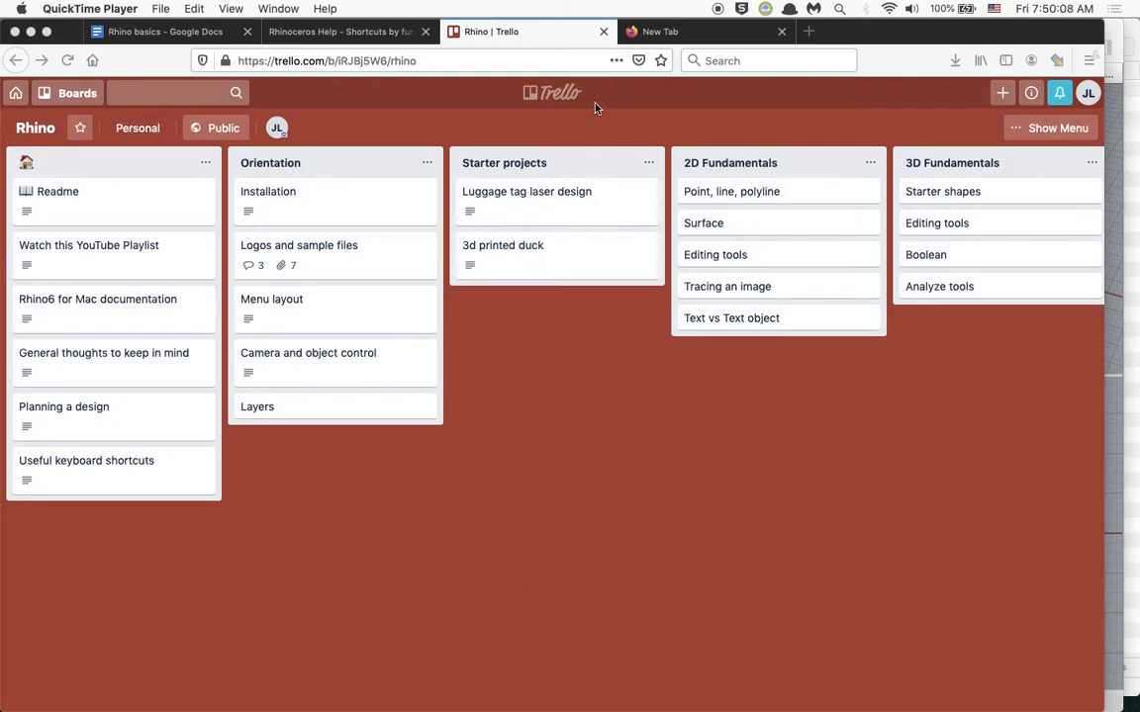
left_click(645, 33)
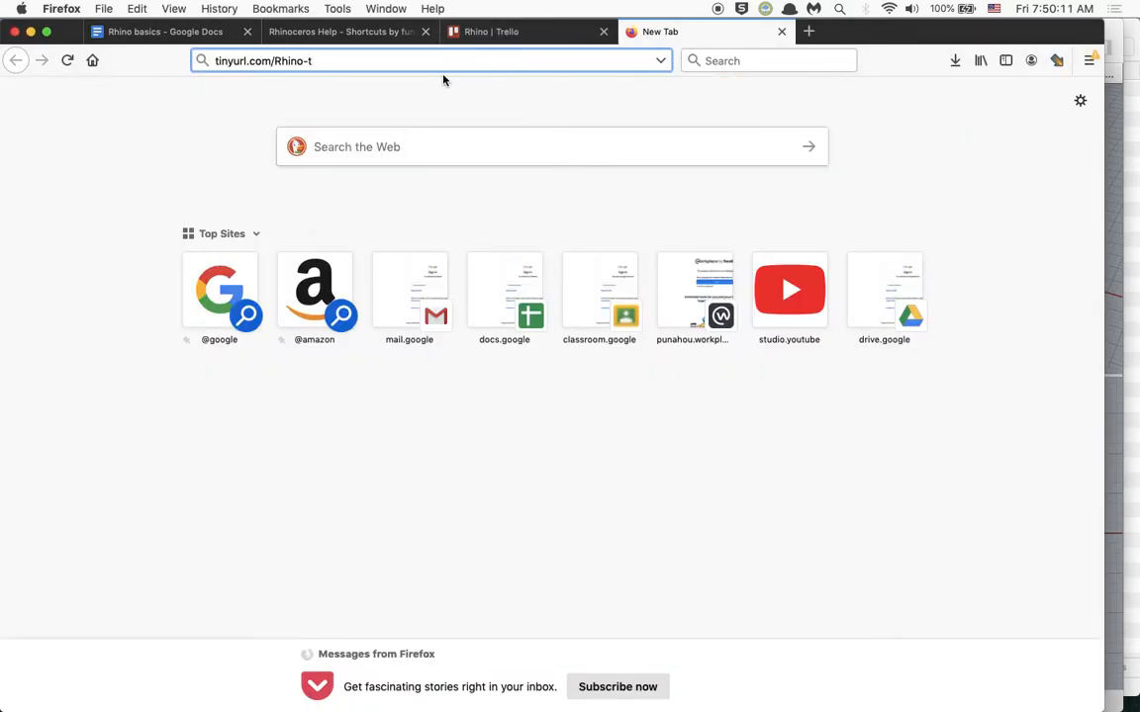
type("rello")
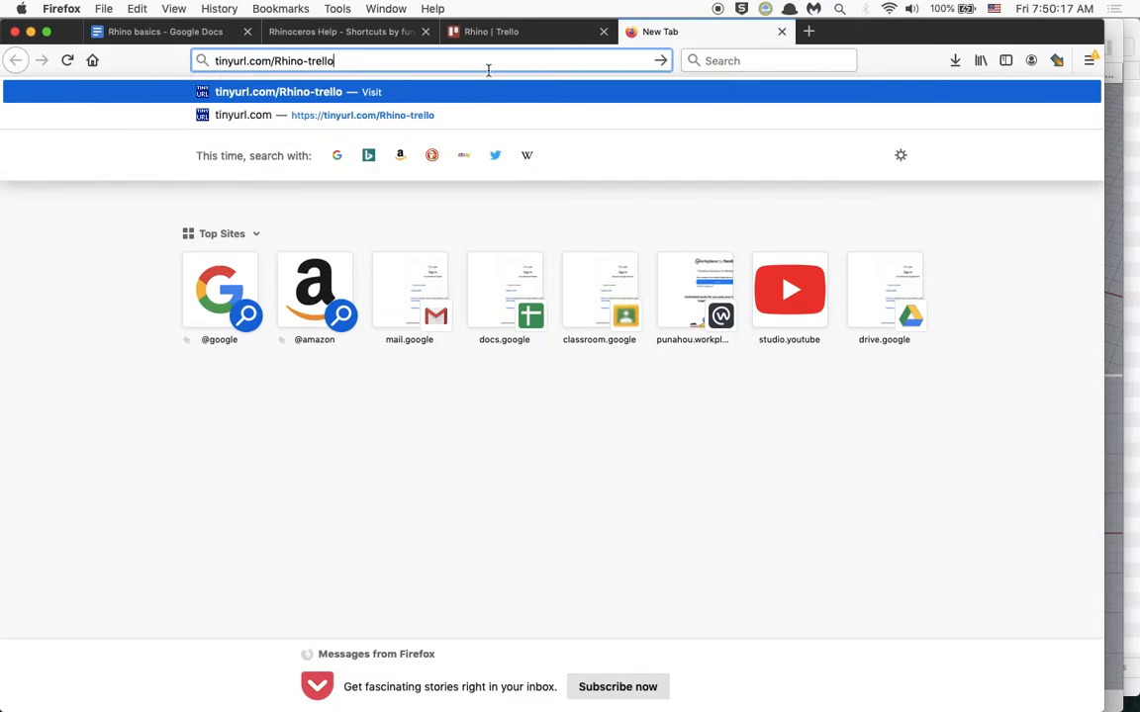
left_click(493, 34)
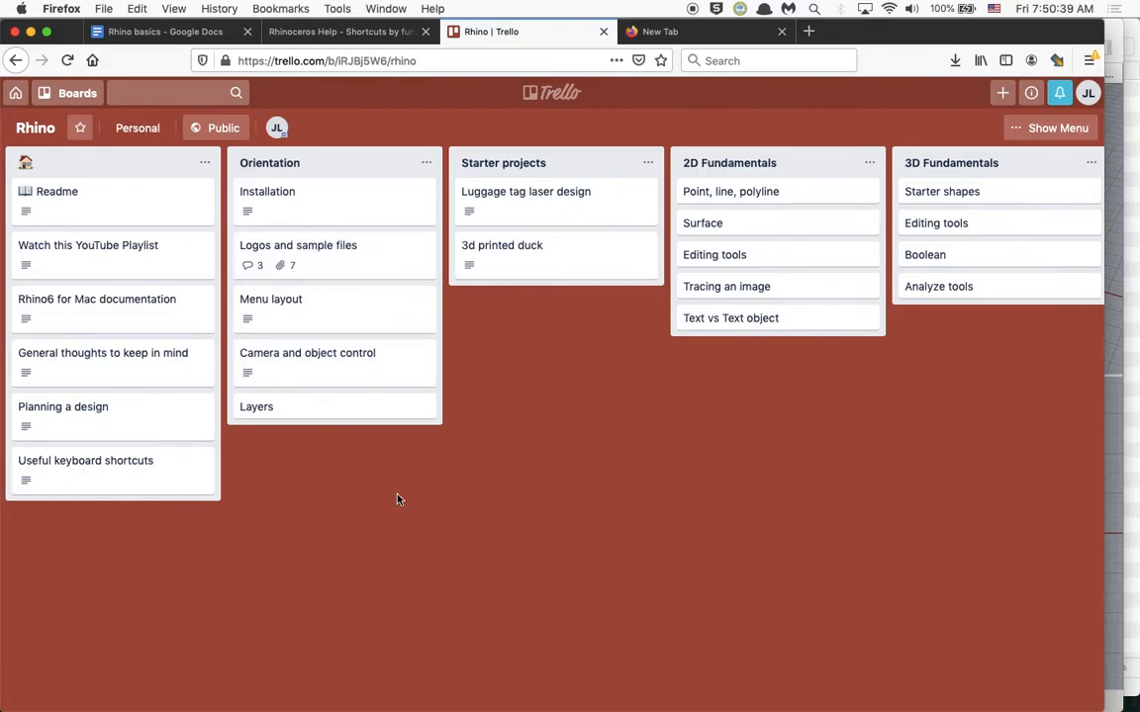
Examine the full attachment list and activity of the "Logos and sample files" card in the Orientation list.
left_click(318, 262)
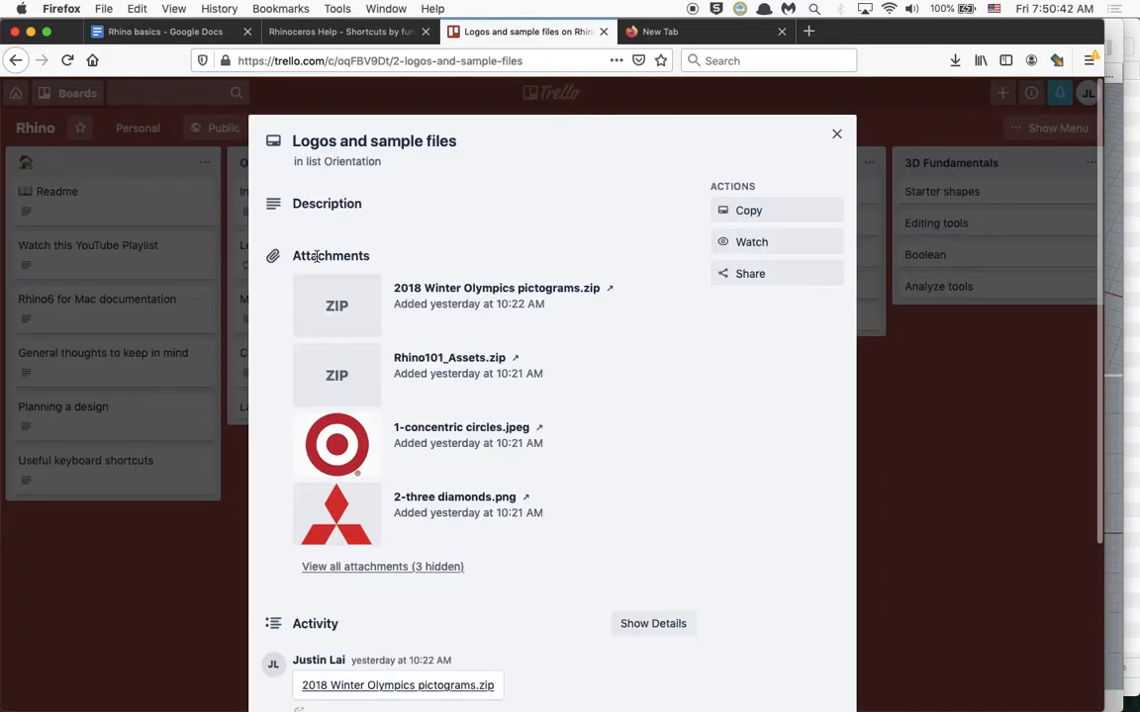
scroll(416, 414, "down", 2)
scroll(415, 413, "down", 3)
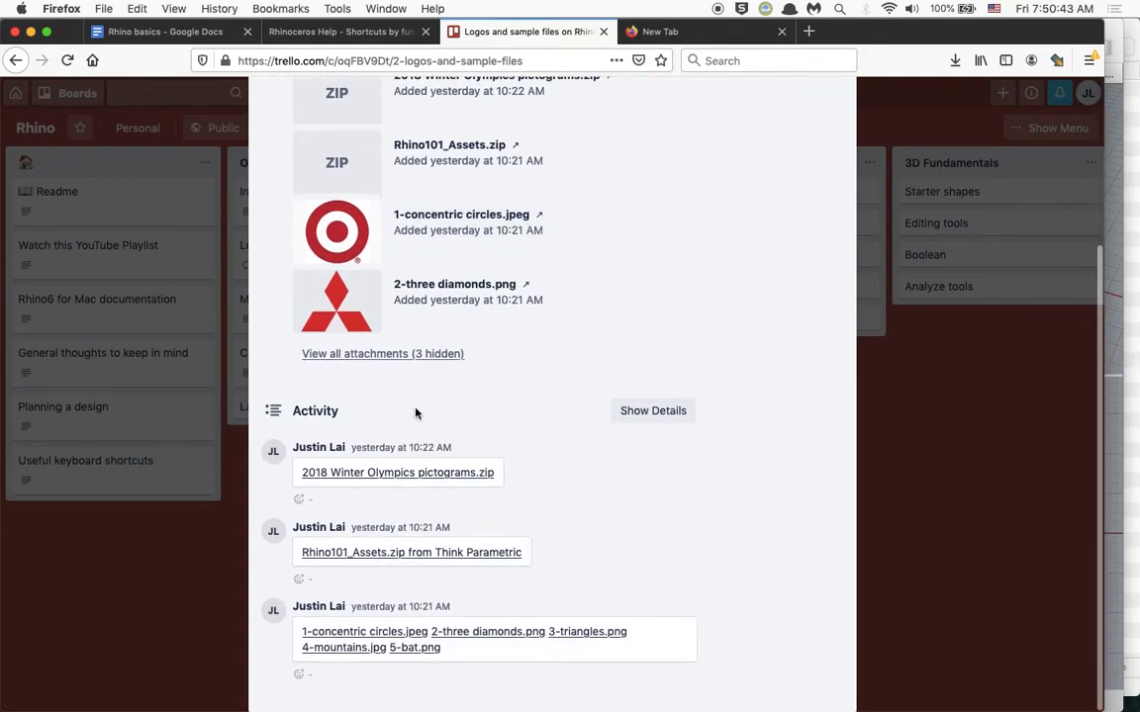
left_click(404, 360)
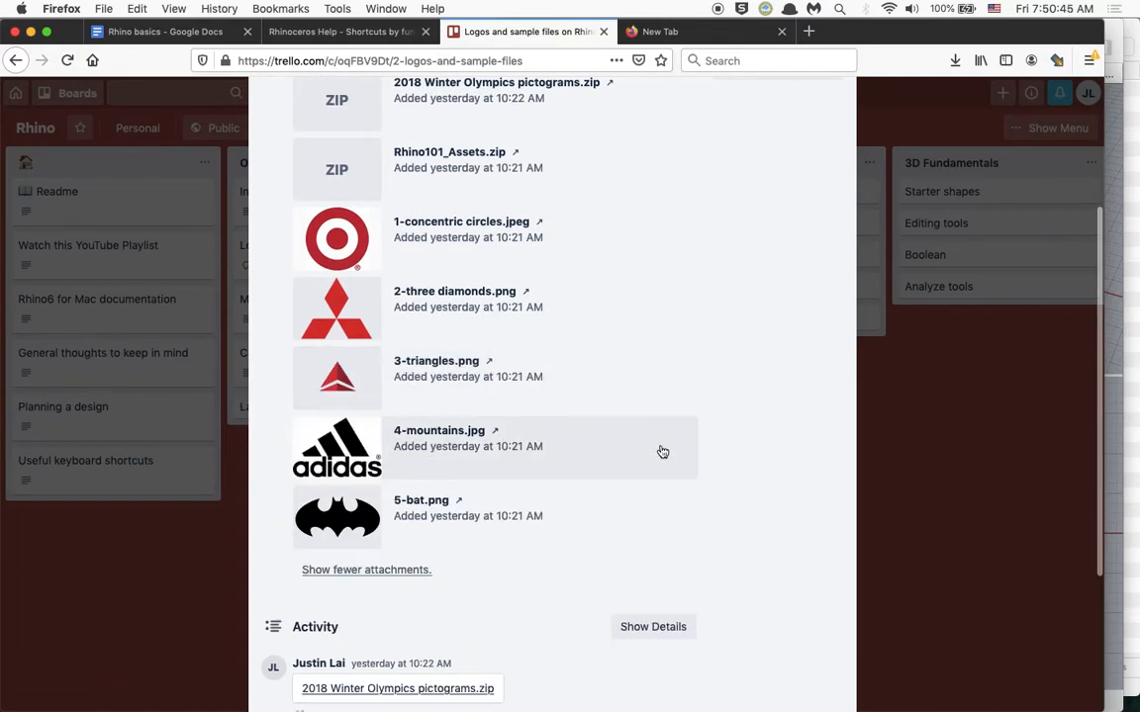
scroll(616, 375, "up", 5)
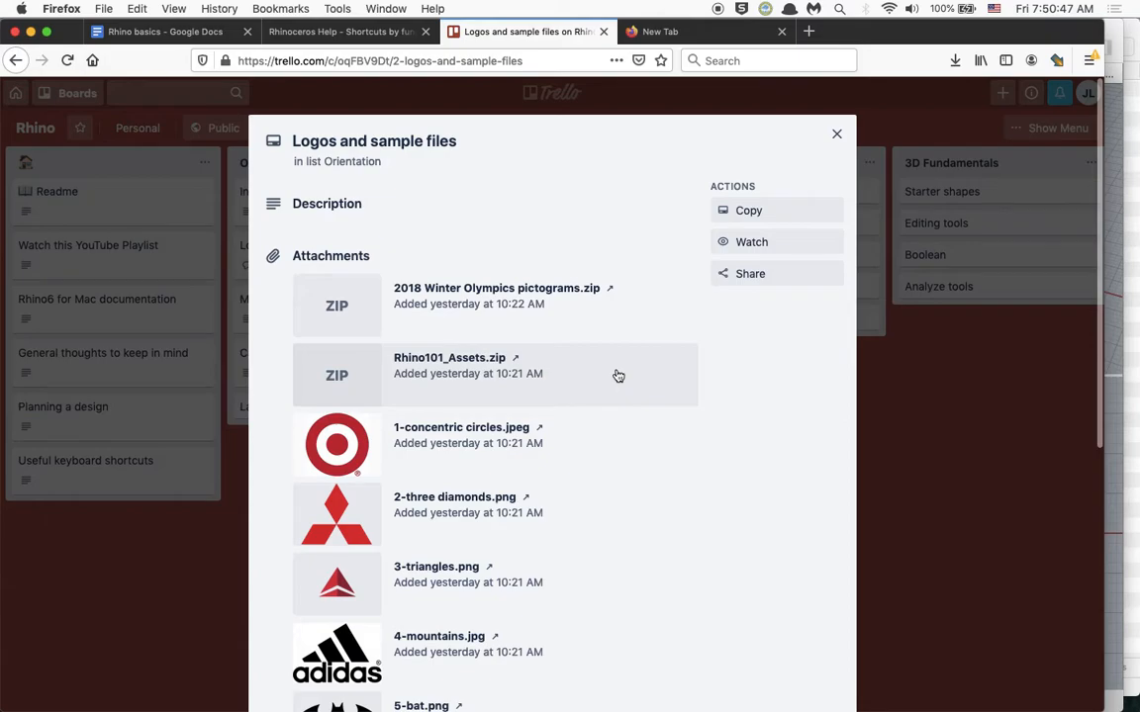
scroll(618, 376, "down", 10)
scroll(618, 374, "up", 5)
scroll(549, 220, "down", 1)
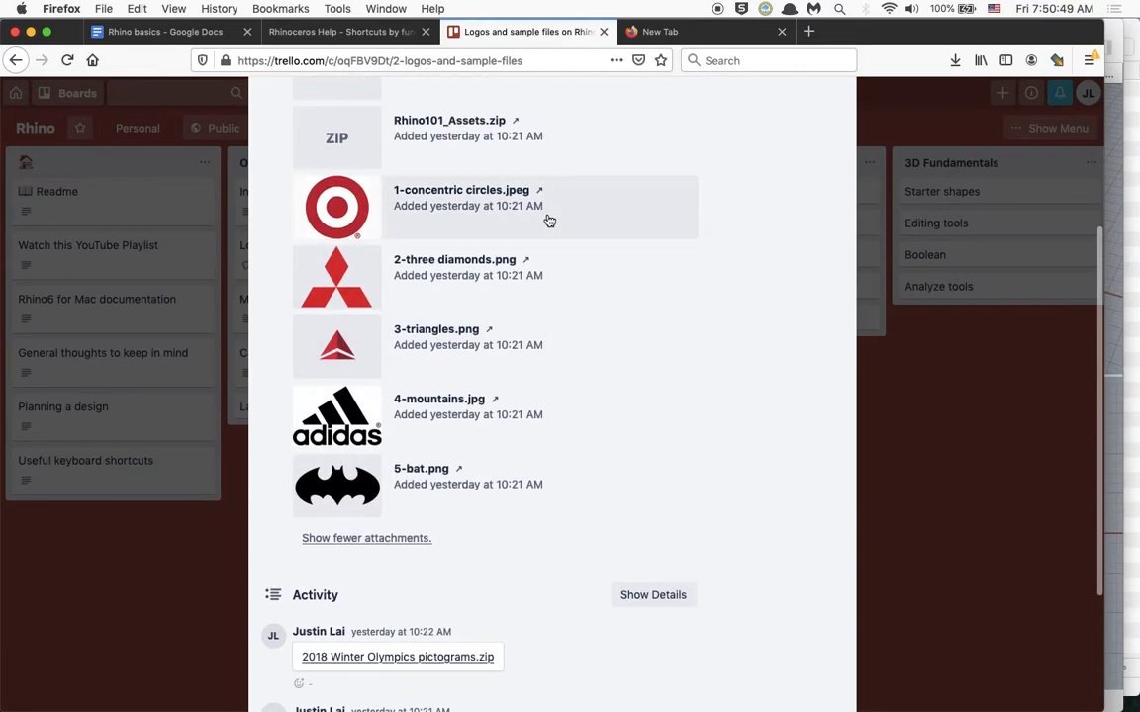
scroll(541, 303, "up", 3)
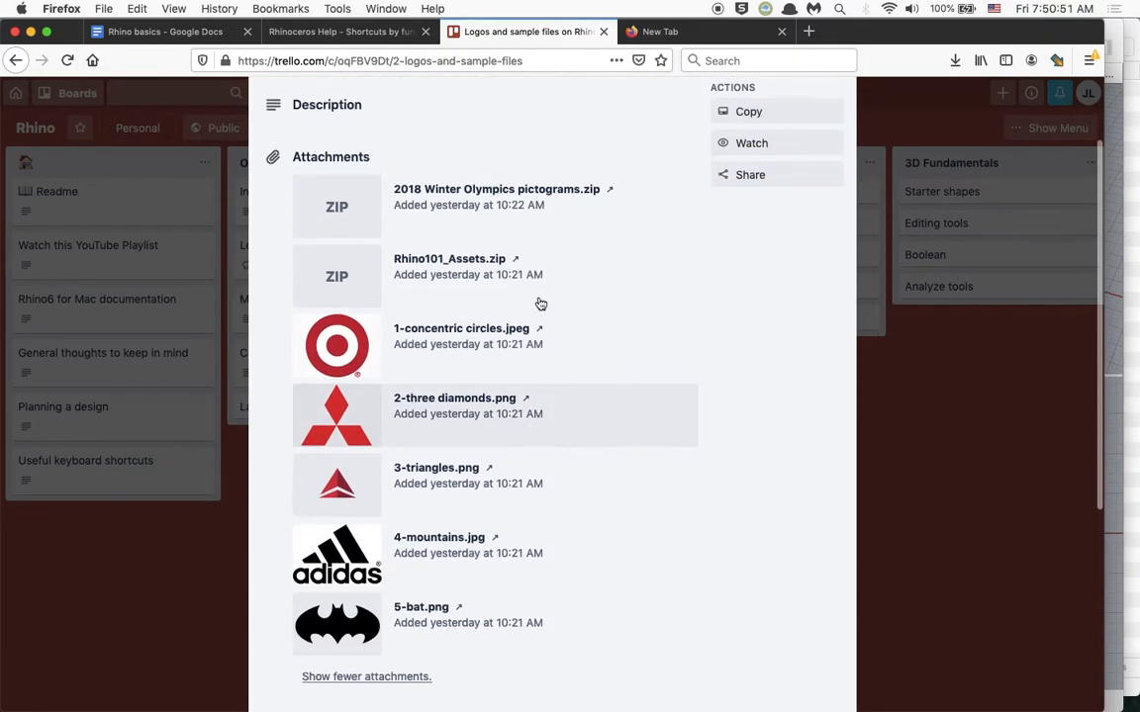
scroll(541, 304, "up", 1)
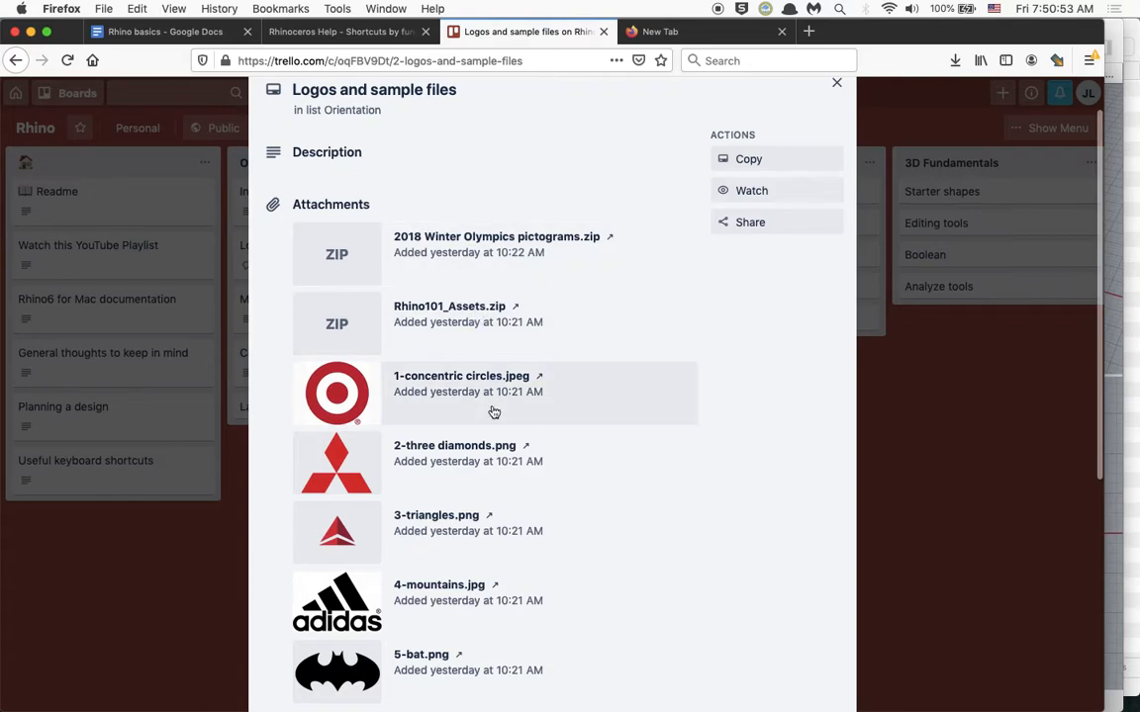
scroll(492, 410, "down", 8)
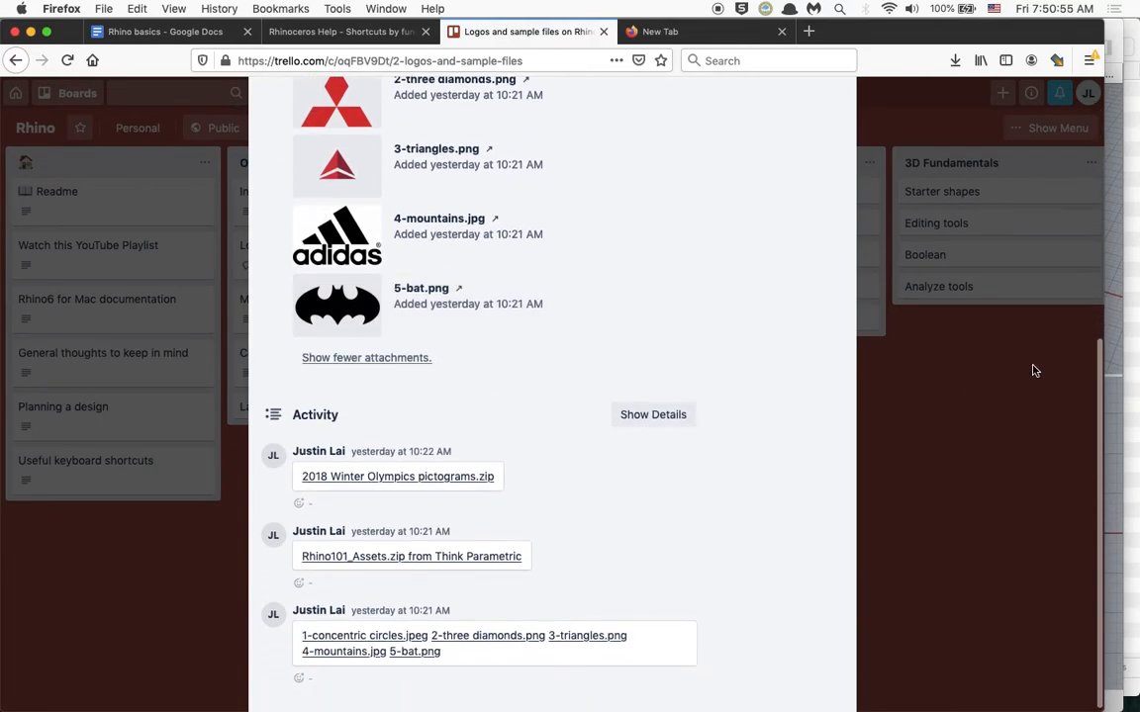
Switch to Rhinoceros and try toggling the Perspective viewport between maximized and the four-view layout.
key("super+Tab")
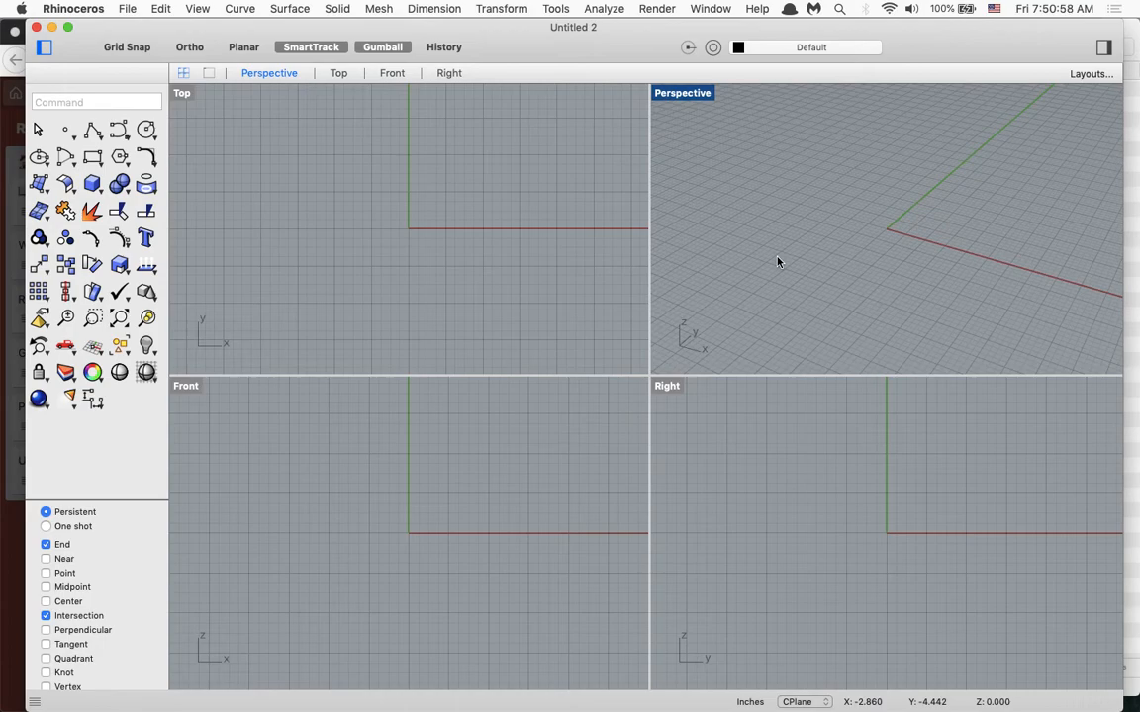
key("ctrl+super+m")
key("ctrl+super+m")
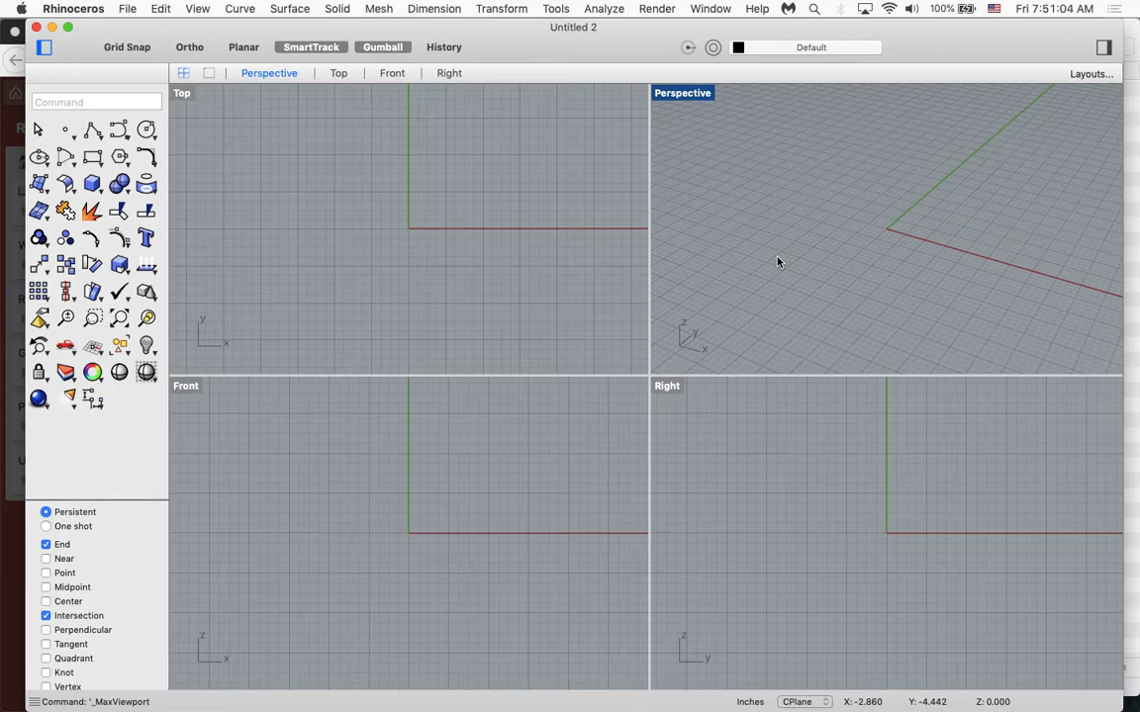
key("ctrl+super+m")
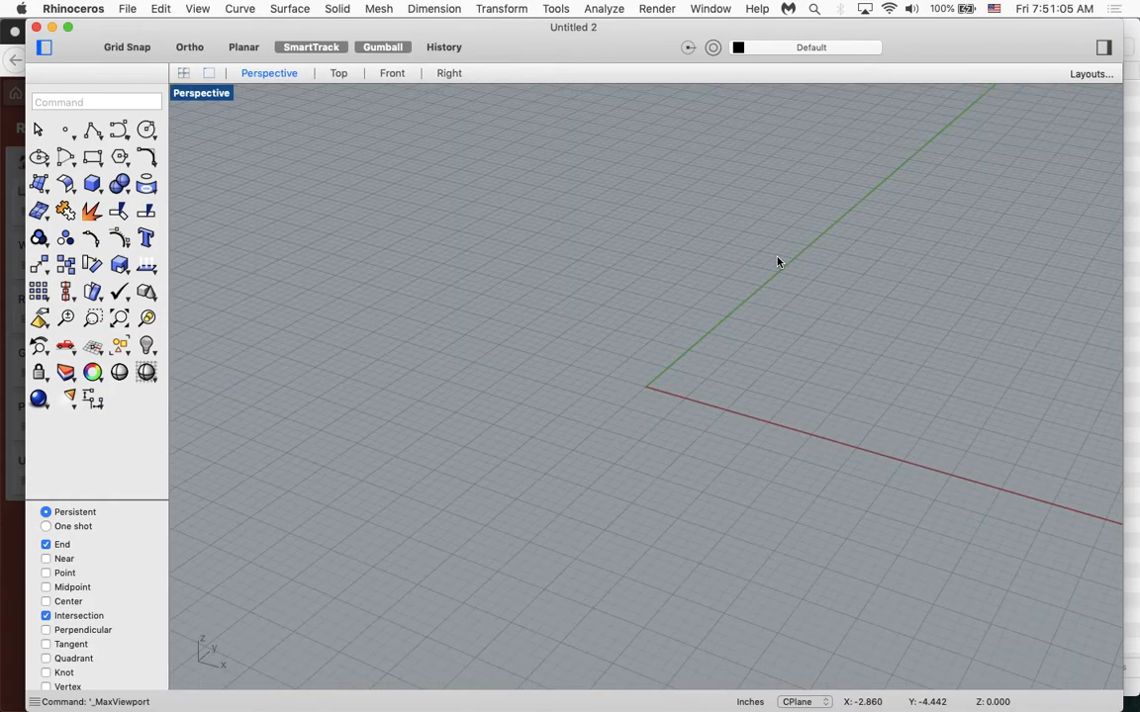
key("ctrl+super+m")
key("ctrl+super+m")
key("ctrl+super+m")
key("ctrl+super+m")
key("ctrl+super+m")
key("ctrl+super+m")
key("ctrl+super+m")
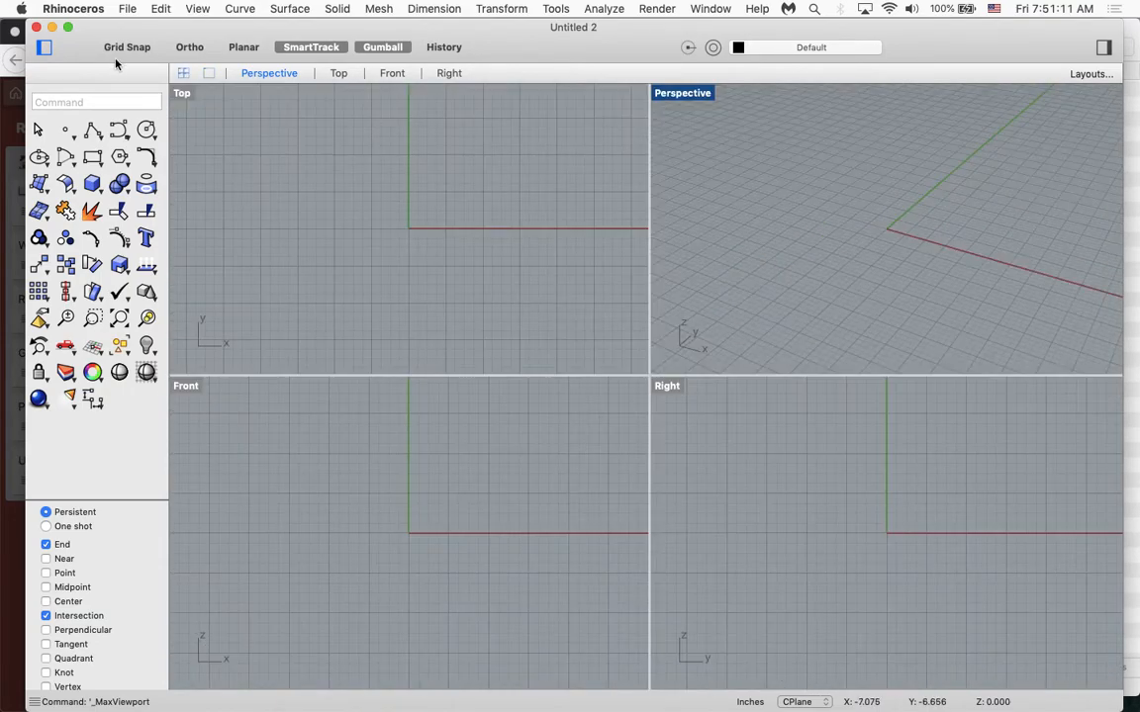
Maximize the Top viewport and frame the area around the origin.
left_click(178, 95)
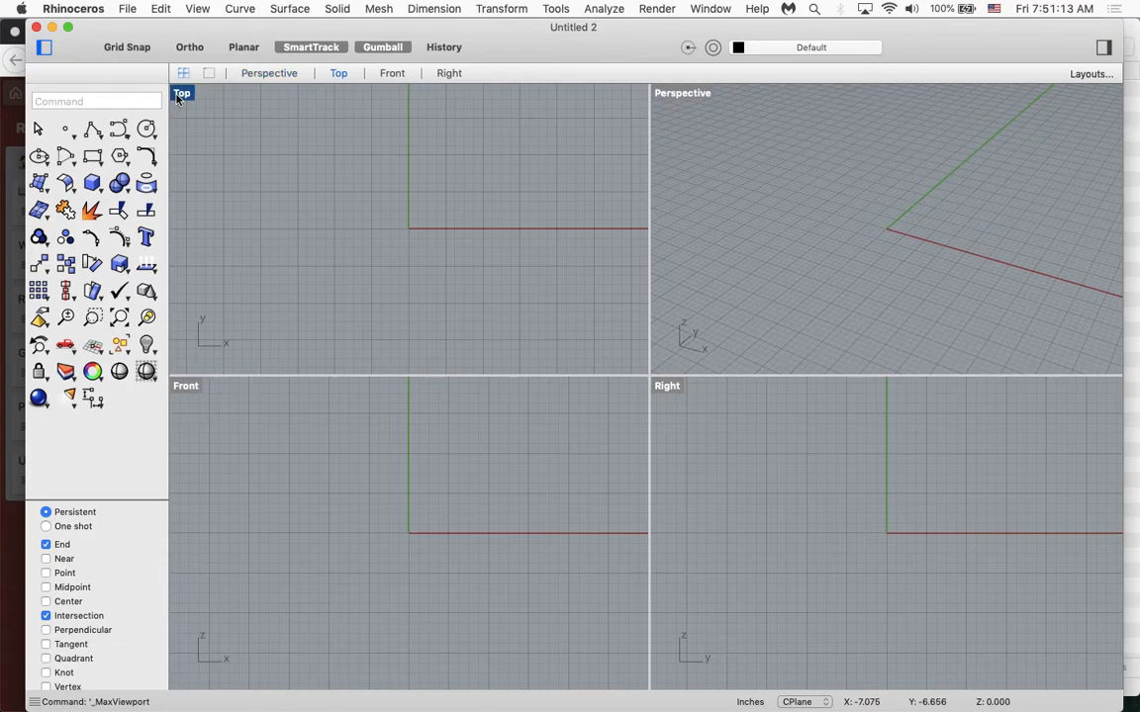
key("ctrl+super+m")
scroll(450, 289, "right", 5)
scroll(450, 288, "up", 5)
scroll(450, 289, "down", 2)
scroll(450, 293, "down", 5)
scroll(450, 293, "right", 3)
scroll(451, 293, "left", 5)
scroll(450, 293, "down", 3)
scroll(450, 293, "right", 3)
scroll(450, 293, "up", 2)
scroll(450, 293, "left", 1)
scroll(450, 293, "down", 5)
scroll(450, 293, "left", 2)
scroll(450, 293, "up", 5)
scroll(450, 294, "right", 1)
scroll(450, 294, "up", 8)
scroll(450, 292, "down", 8)
scroll(450, 293, "right", 1)
scroll(450, 292, "up", 4)
scroll(450, 293, "left", 2)
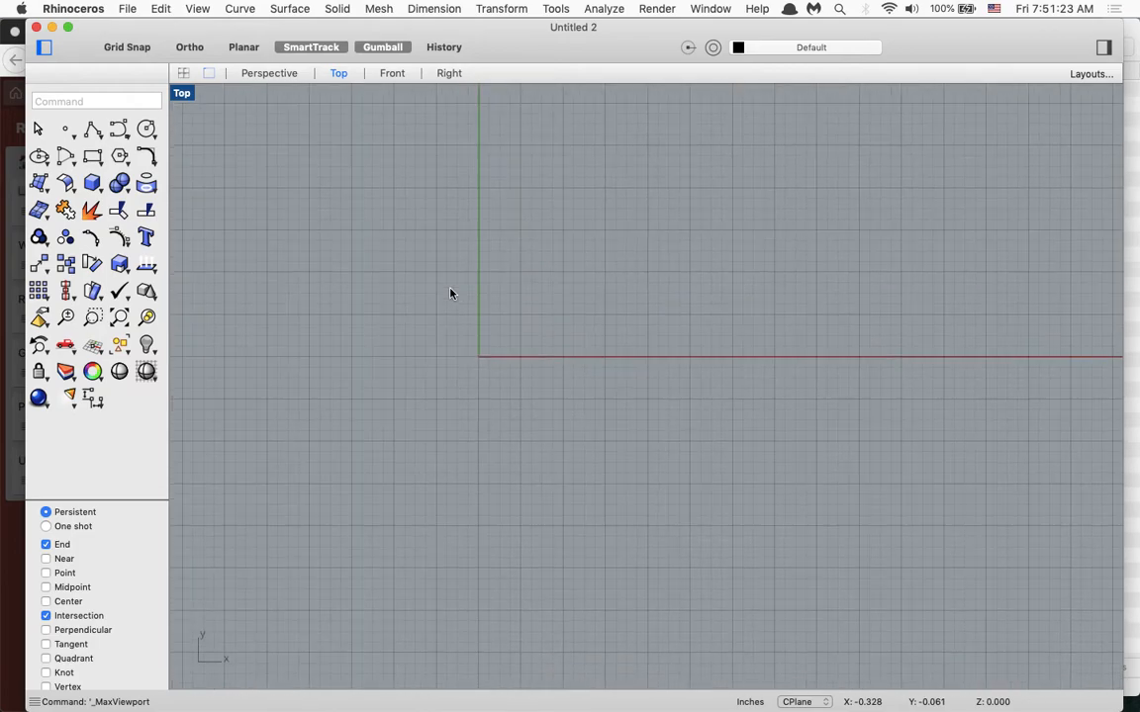
scroll(450, 293, "up", 2)
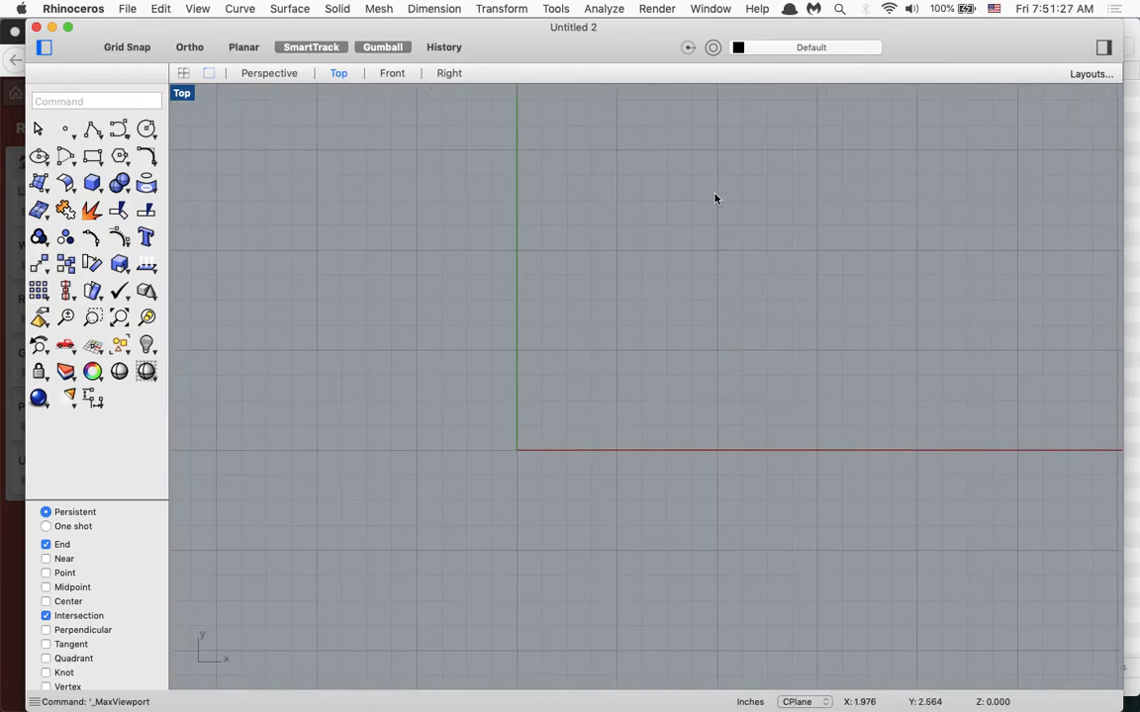
Insert 1-concentric circles.jpeg from the logos folder as a Picture in the Top viewport, in the positive X/Y quadrant near the origin.
left_click(1130, 311)
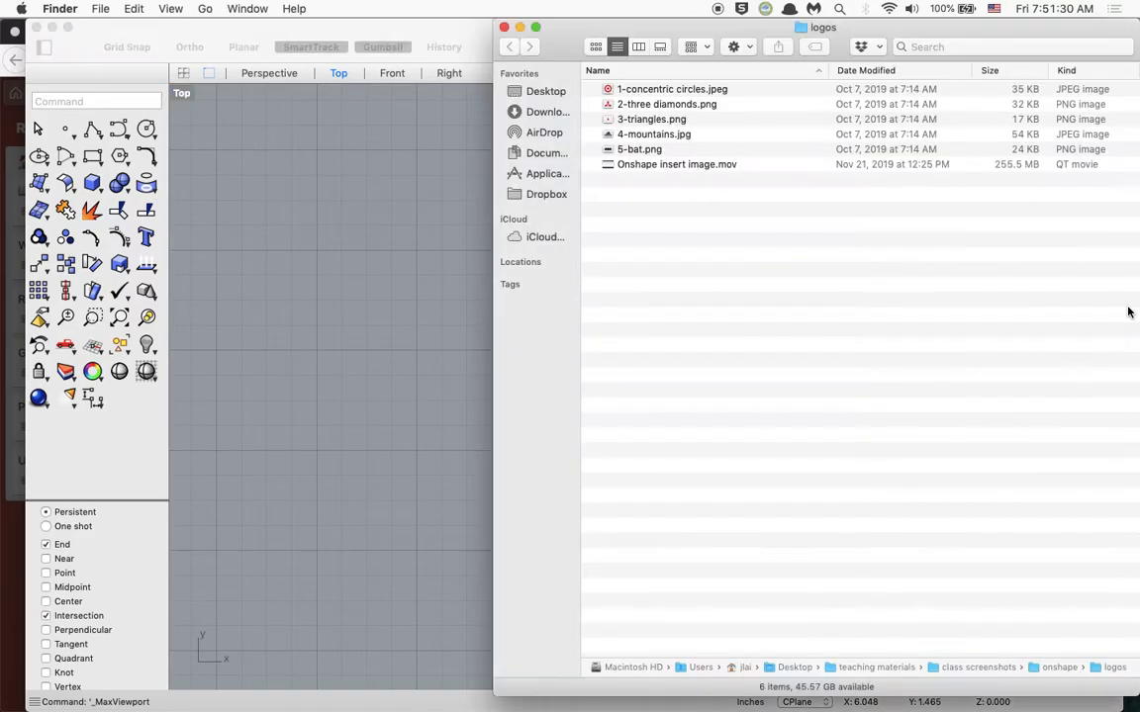
left_click(612, 89)
left_click_drag(612, 89, 339, 285)
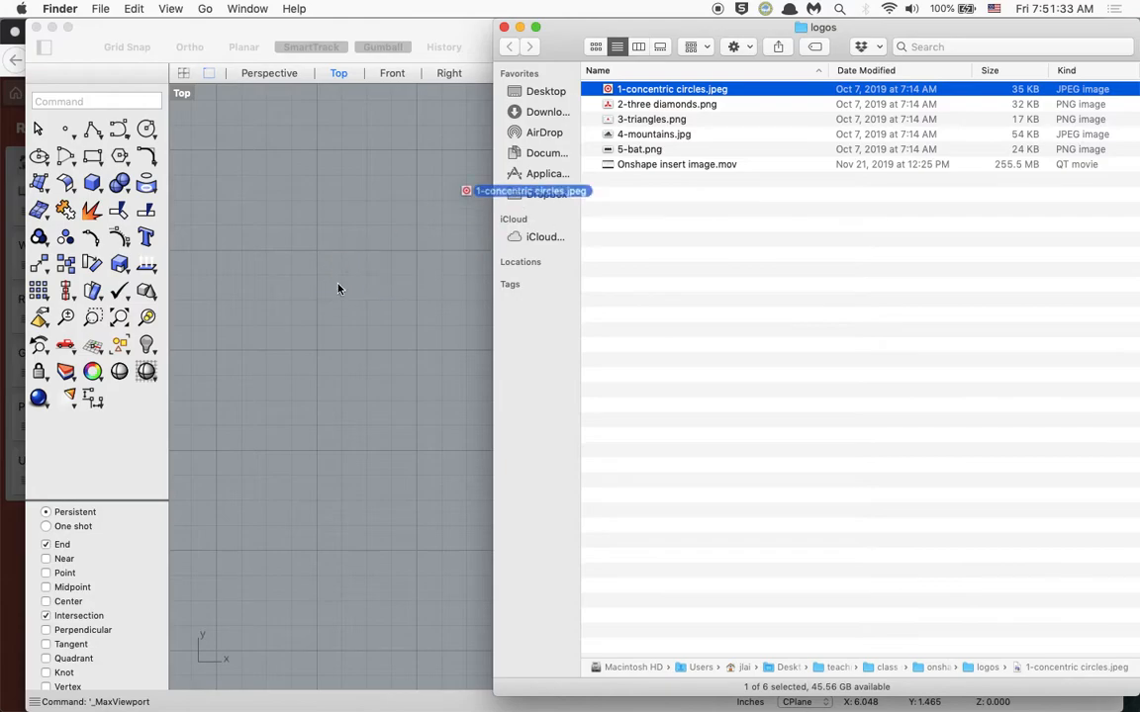
left_click_drag(606, 89, 211, 312)
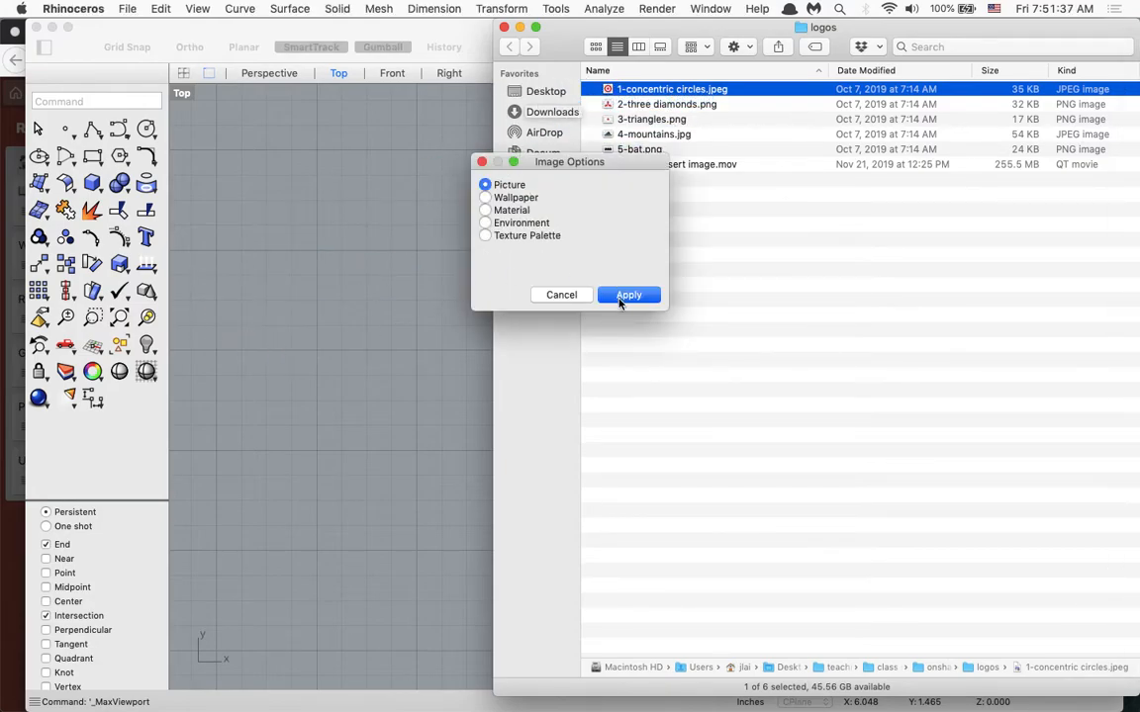
left_click(629, 295)
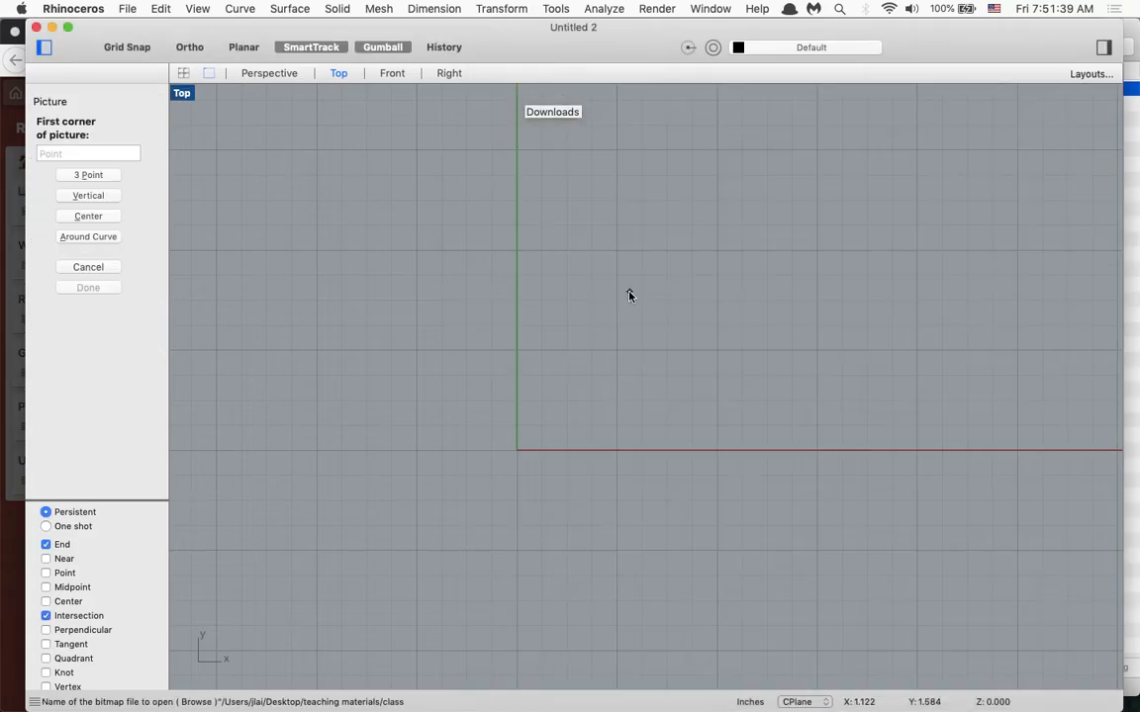
key("XF86AudioMute")
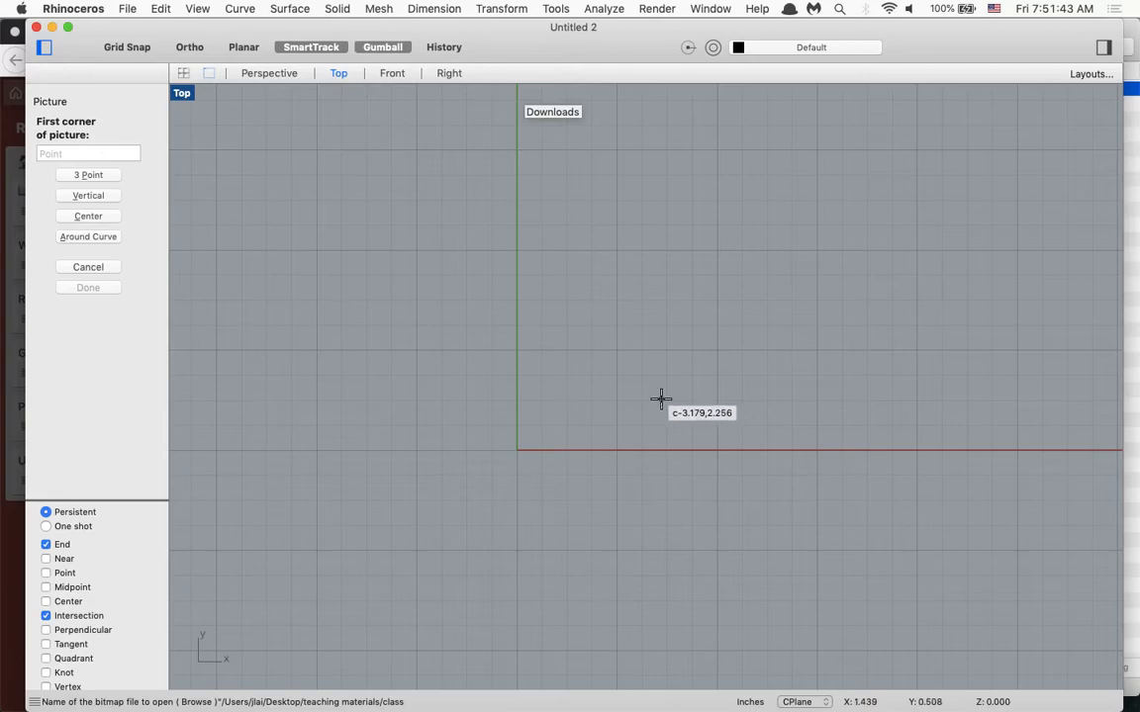
left_click(526, 404)
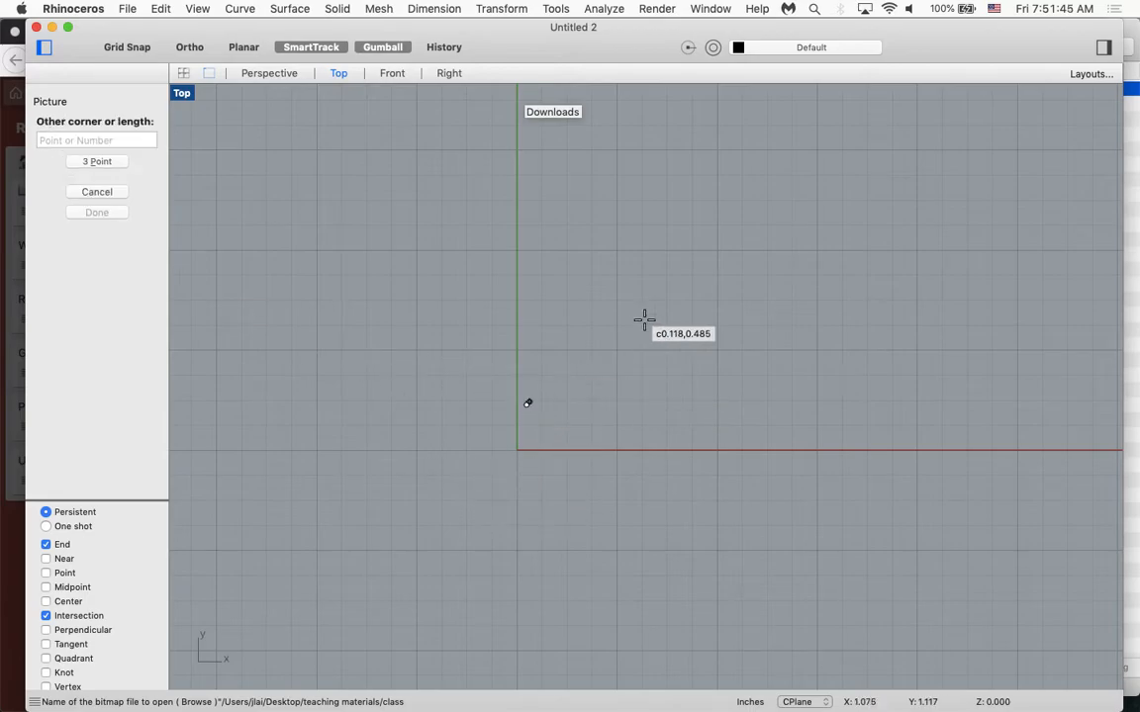
left_click(720, 253)
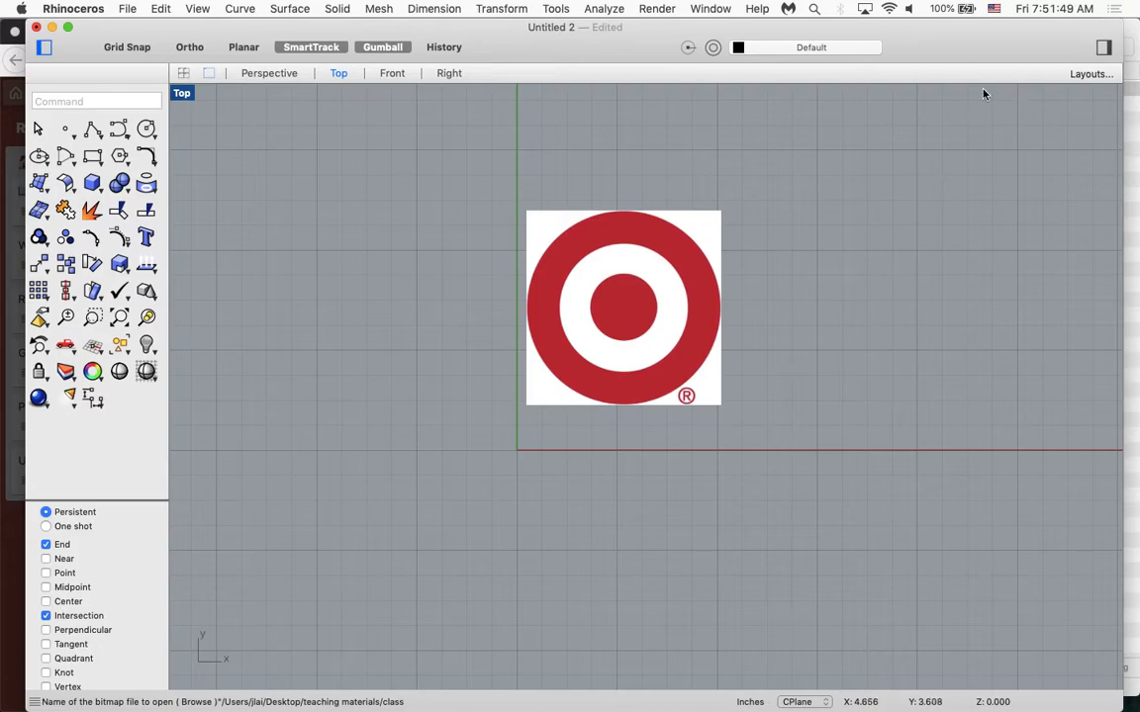
Show the material settings of the 1-concentric circles picture and set its object transparency to about 55%.
key("super+alt+r")
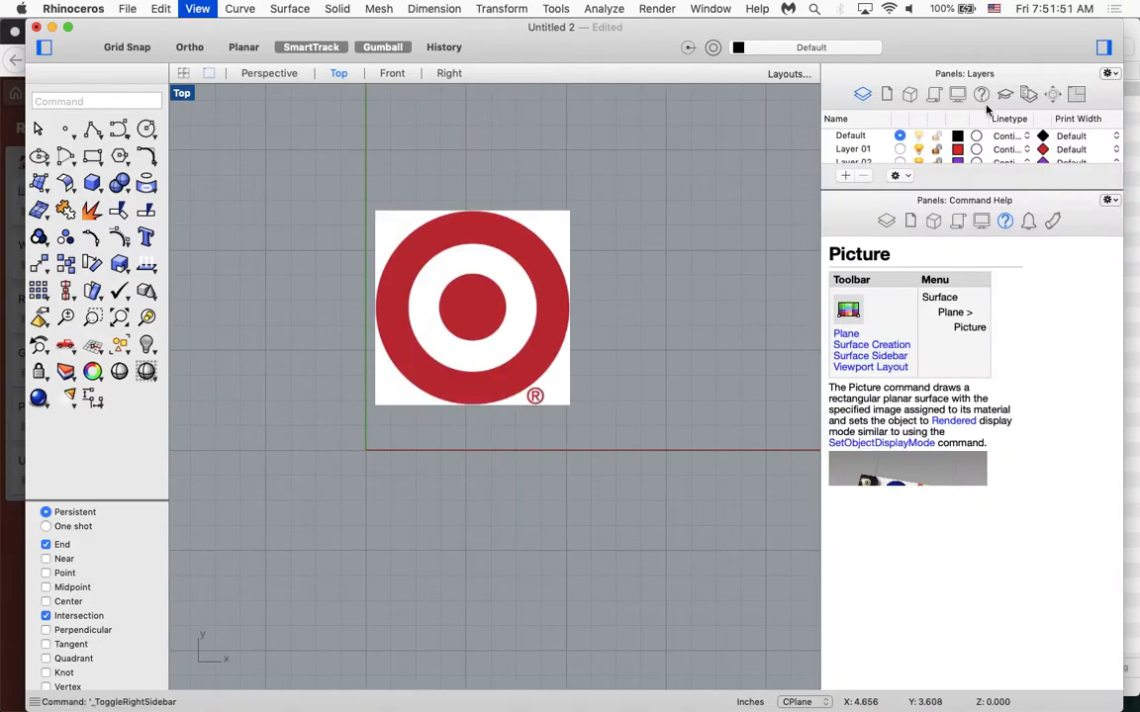
left_click(1109, 202)
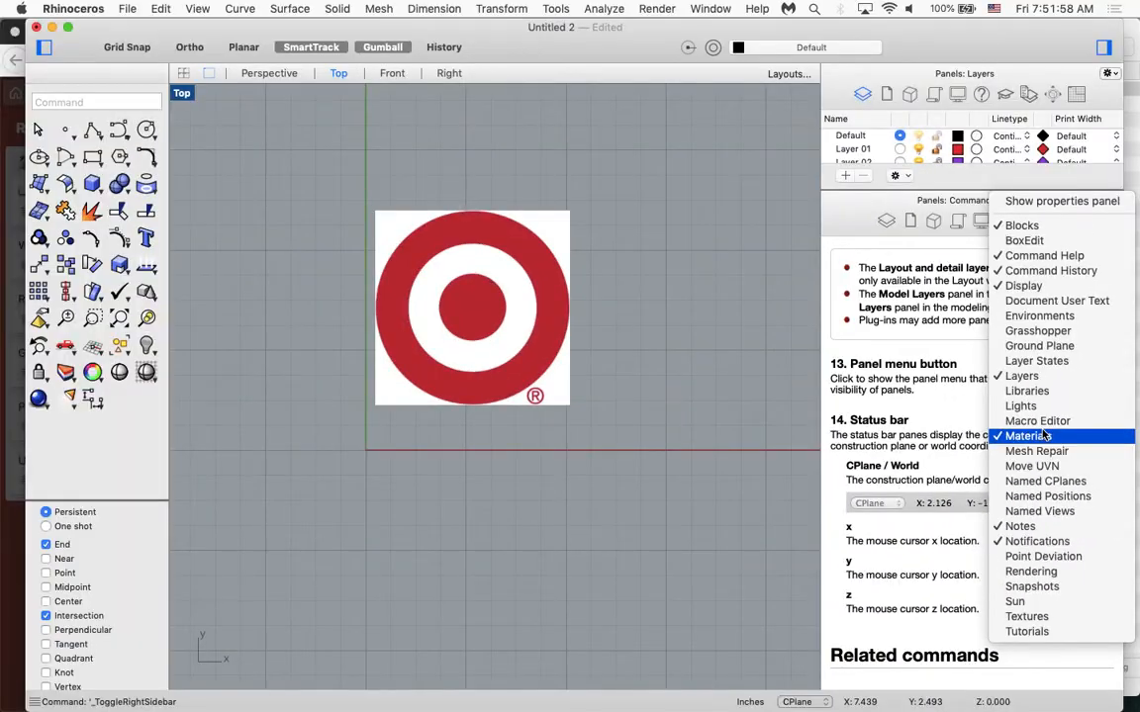
left_click(1029, 436)
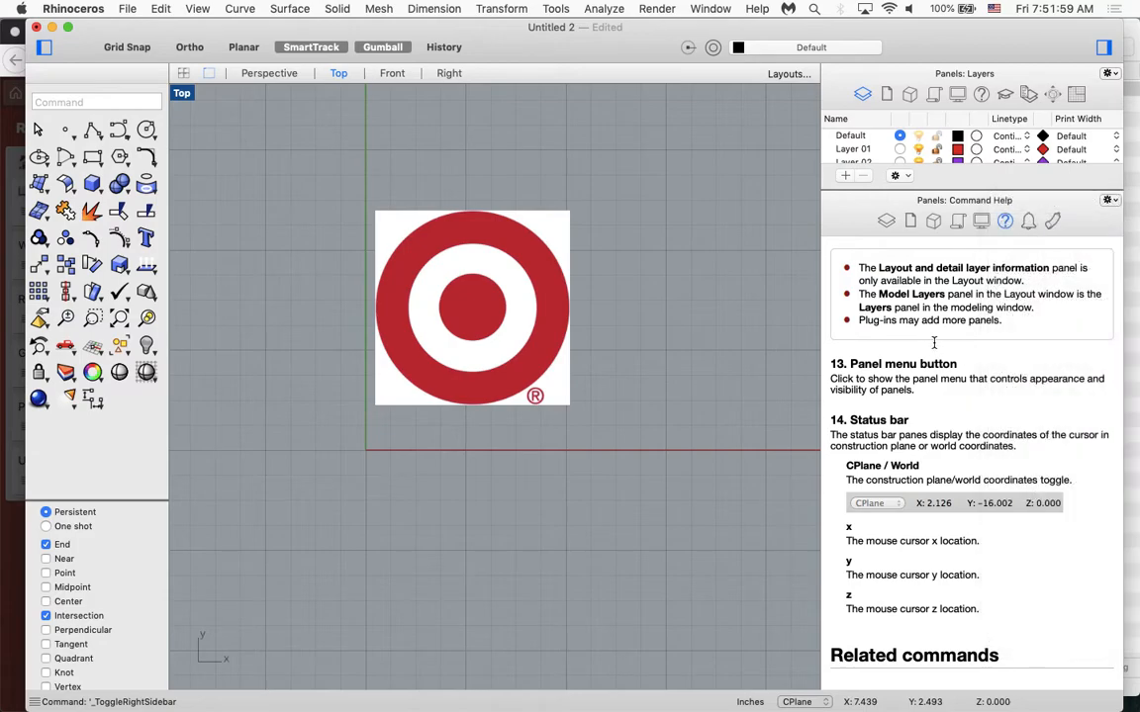
left_click(1052, 222)
left_click(1029, 285)
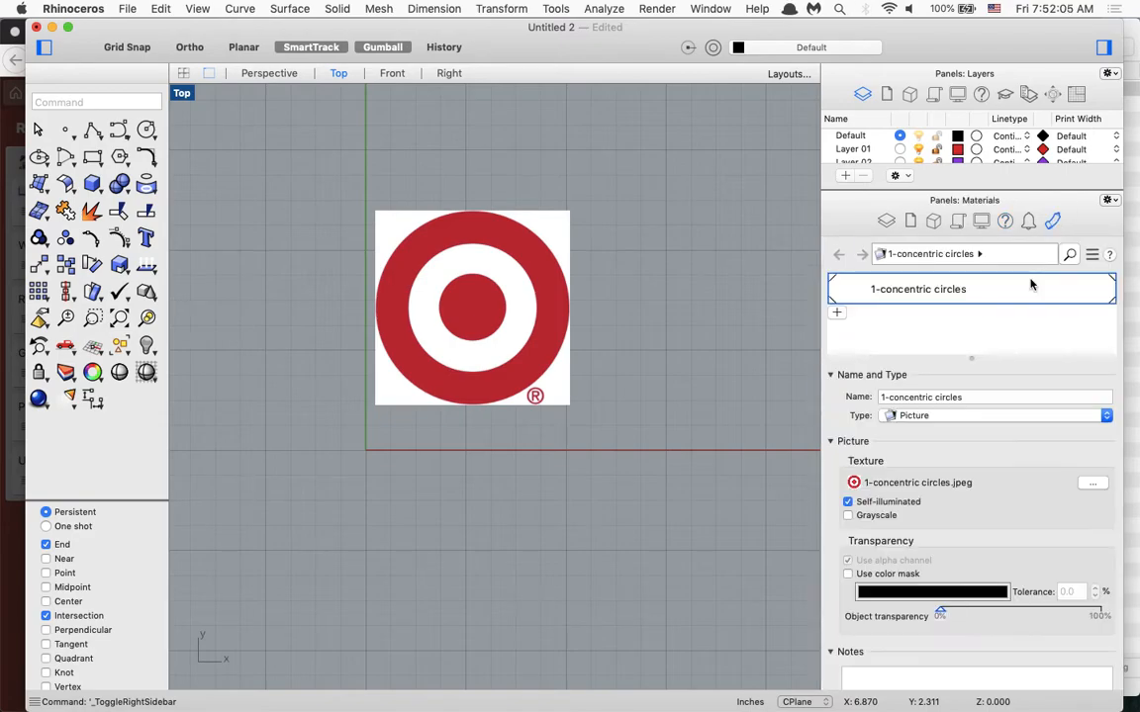
scroll(971, 530, "down", 1)
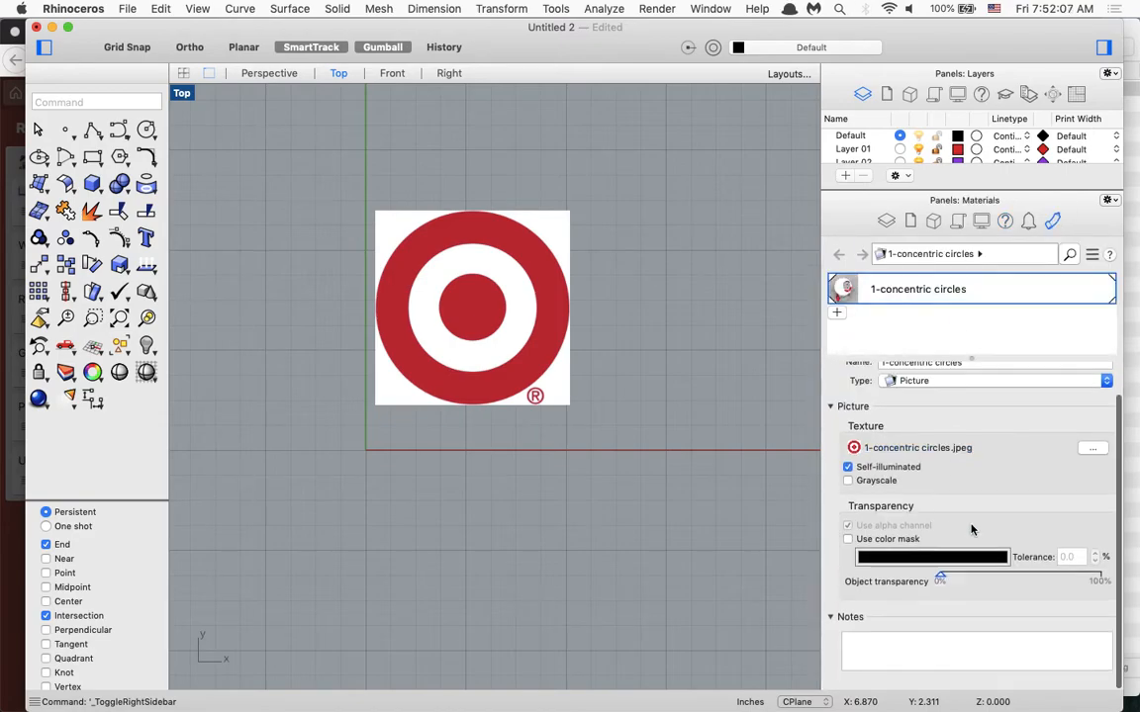
left_click_drag(940, 580, 1029, 587)
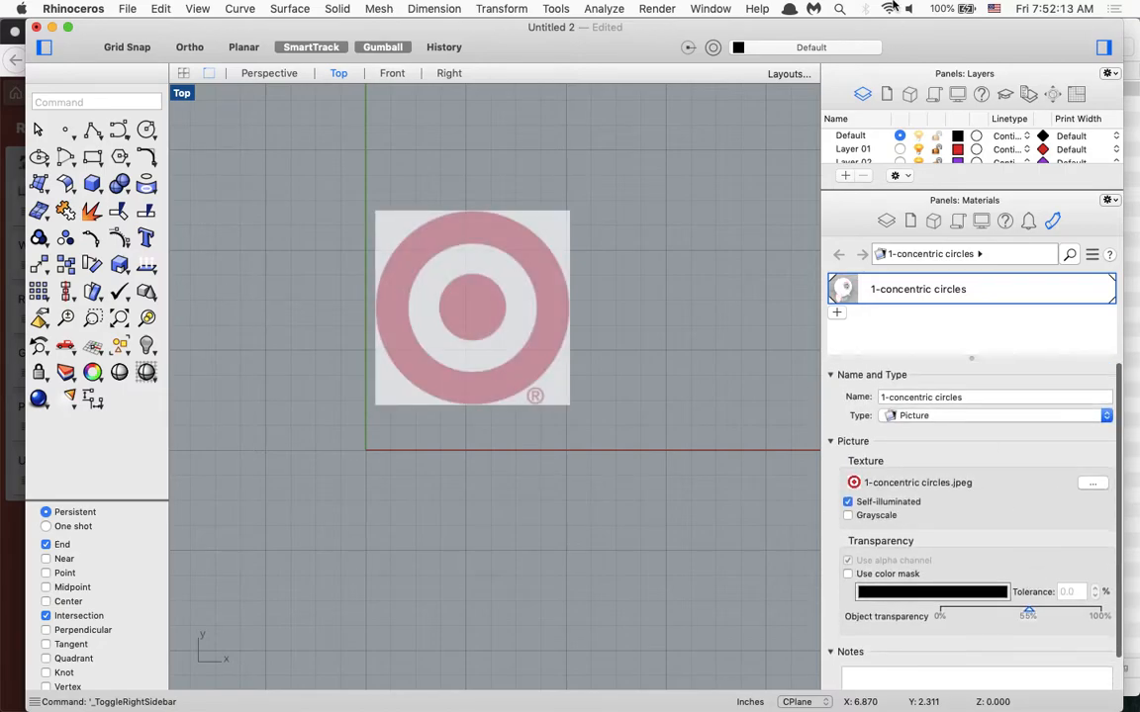
Enlarge the layer list and rename the Default layer to Underlay.
left_click_drag(1007, 187, 994, 376)
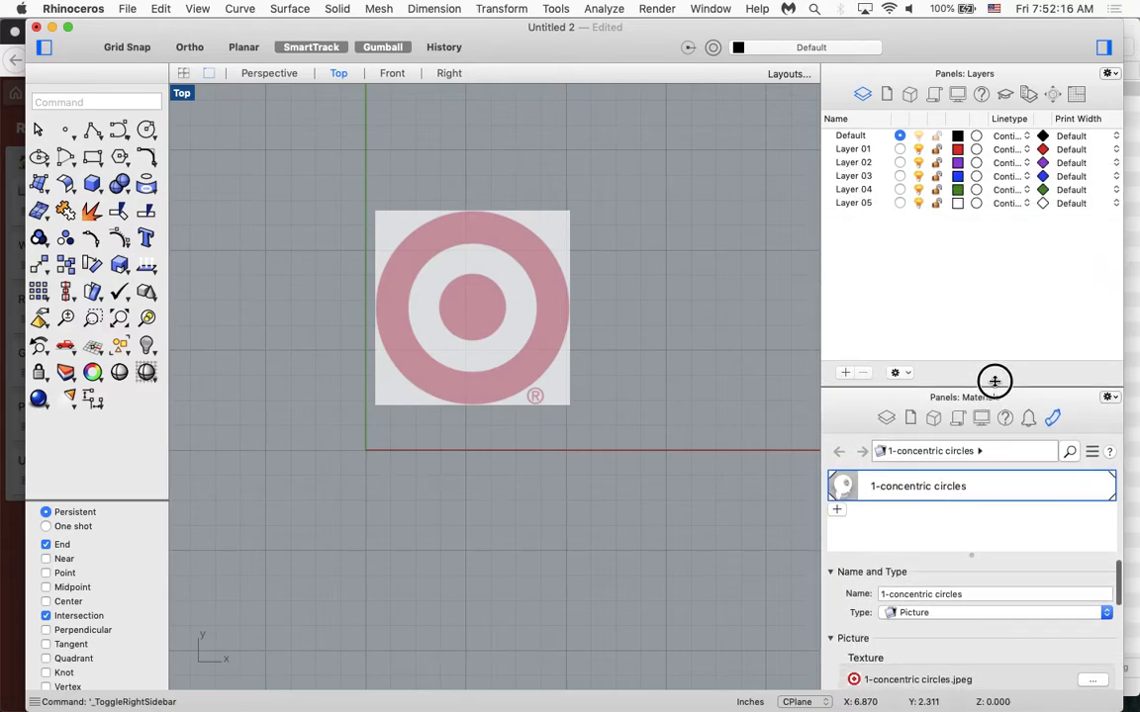
double_click(851, 136)
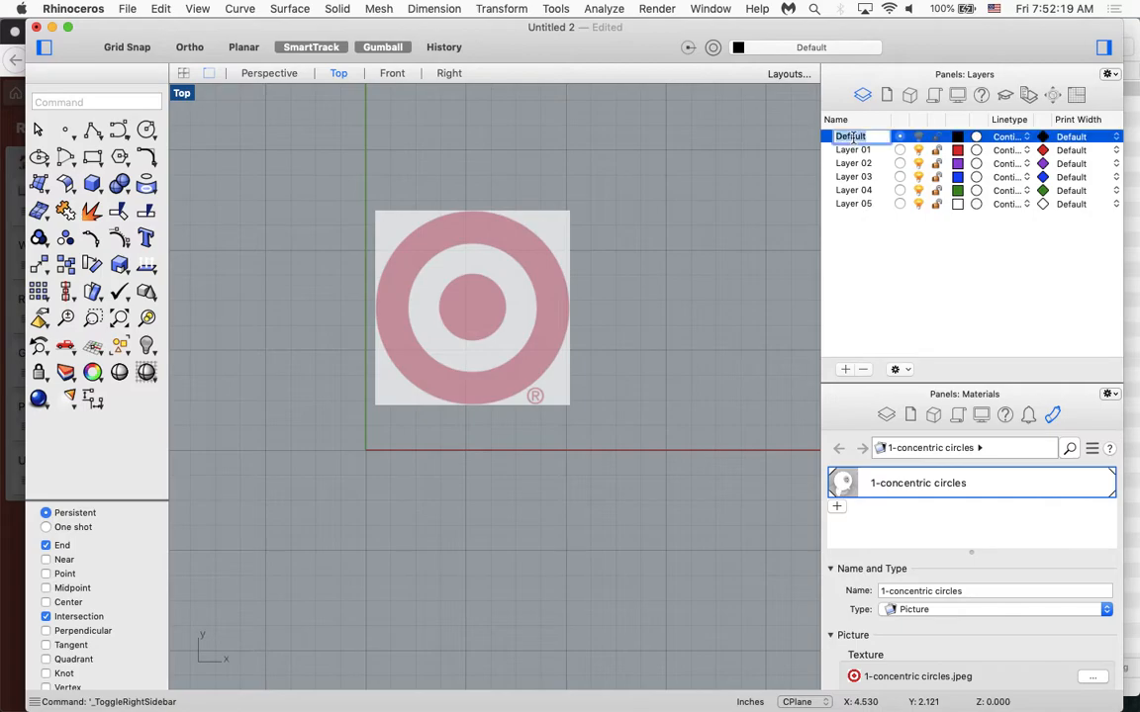
type("Underlay")
key("Return")
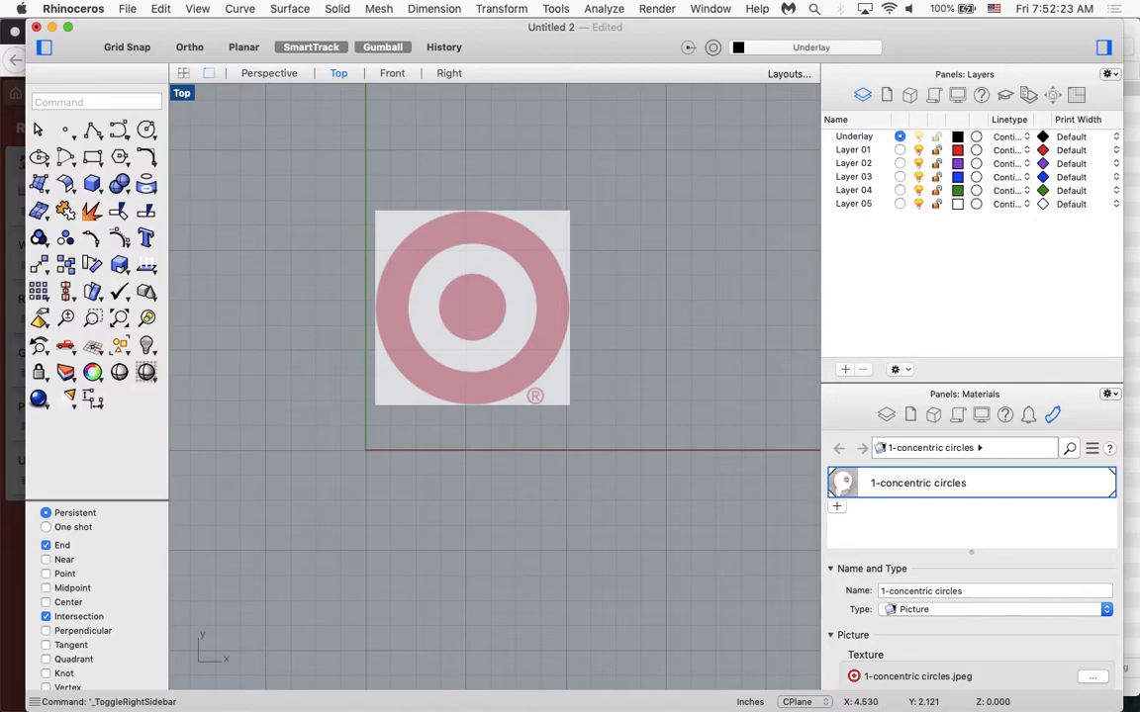
Rename Layer 01 as circles.
double_click(845, 150)
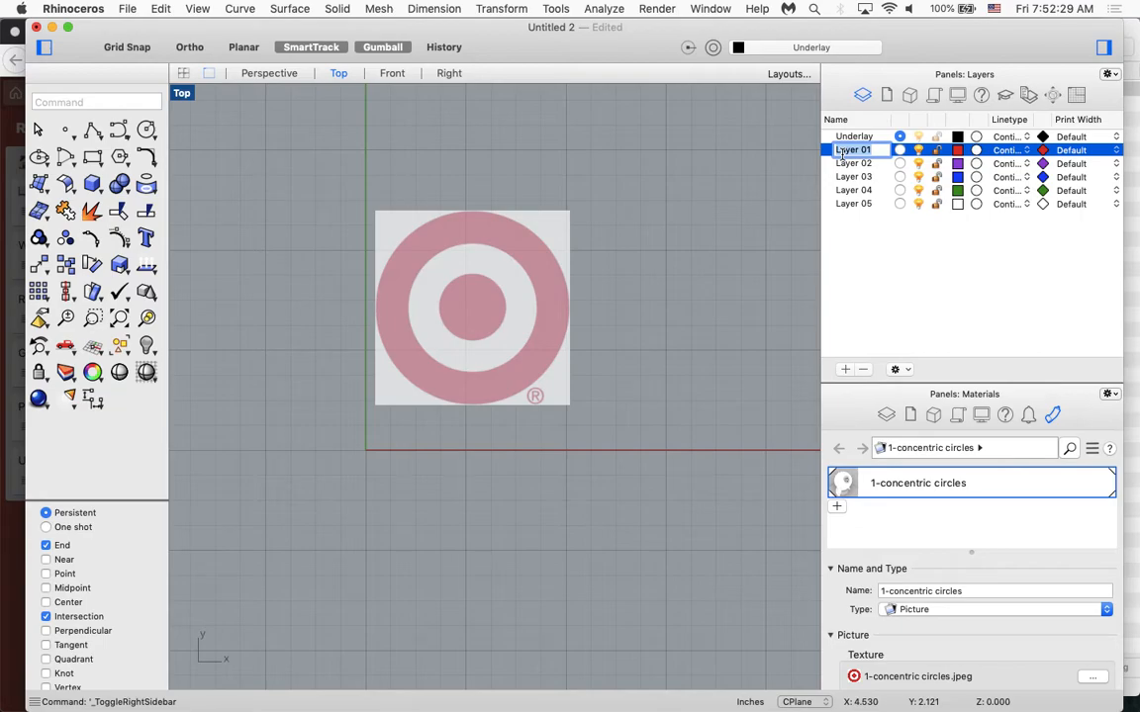
type("circles")
left_click(855, 236)
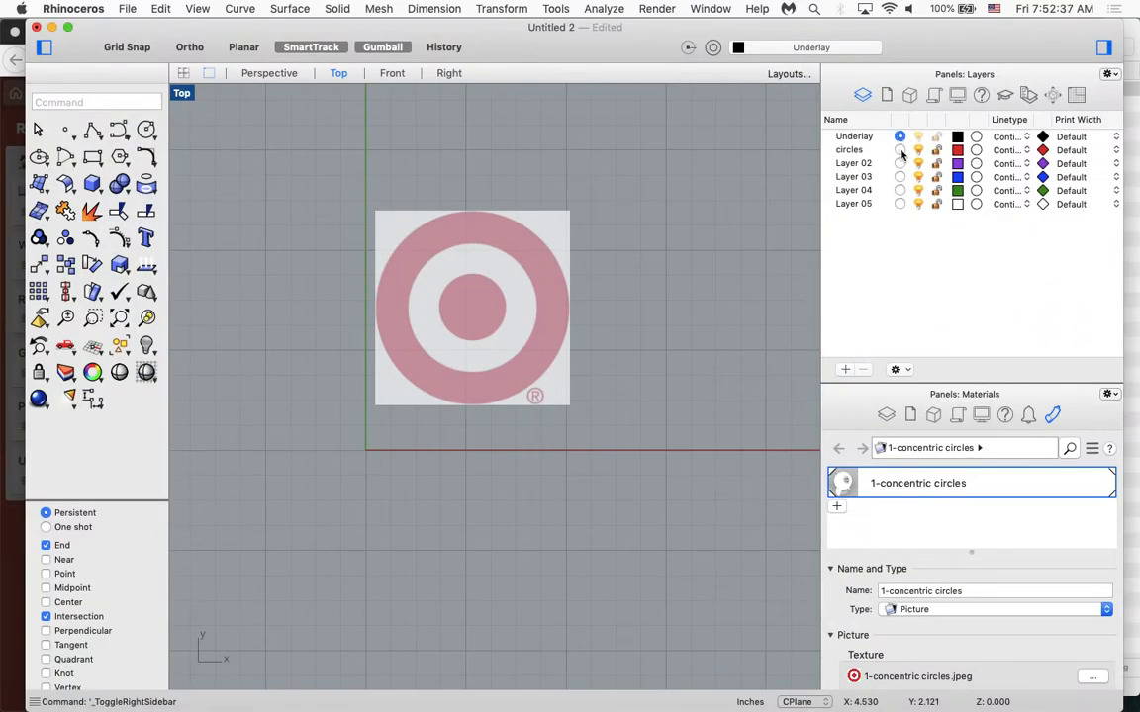
left_click(1131, 174)
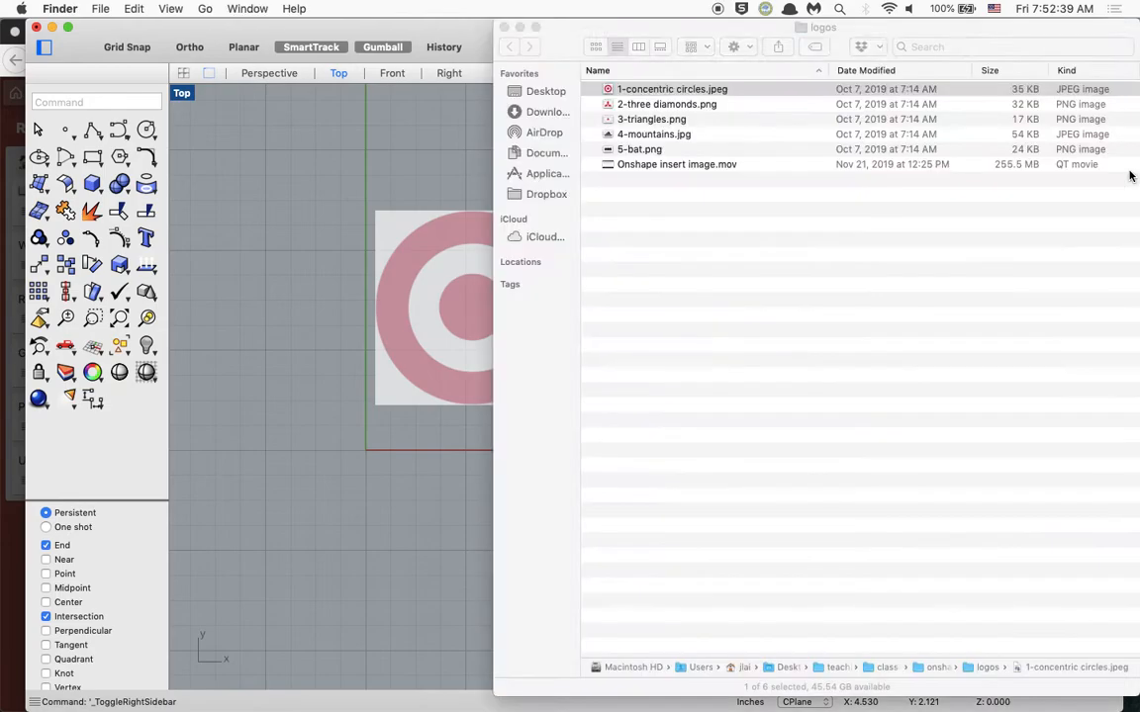
left_click(231, 195)
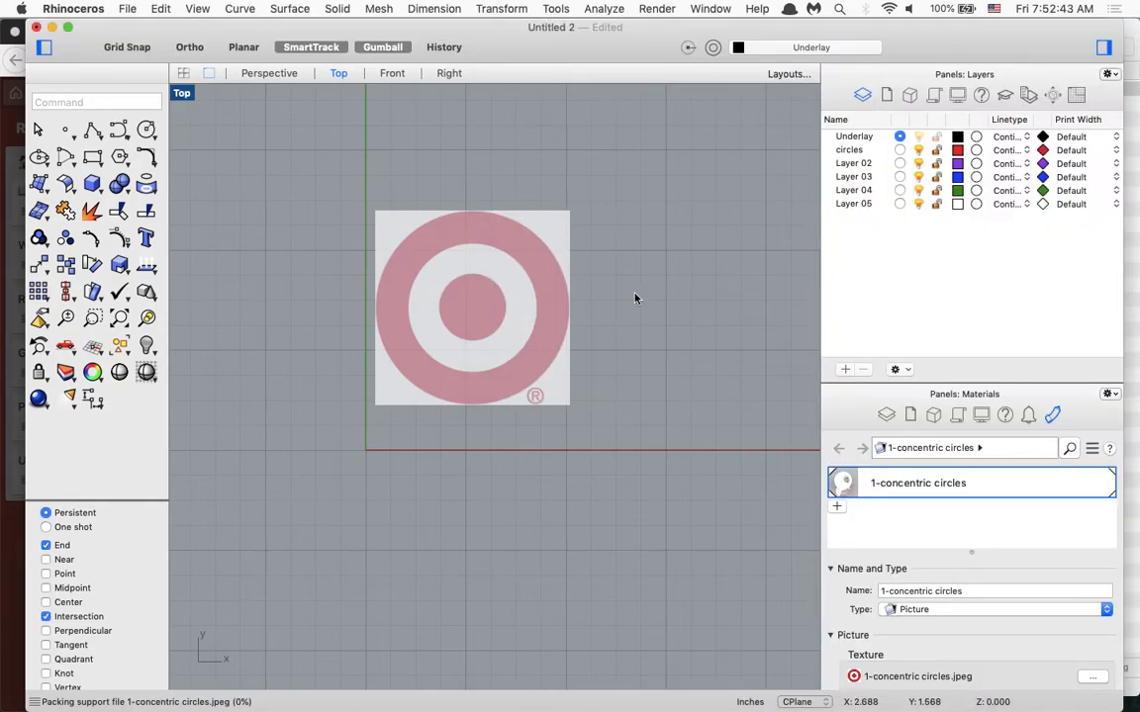
Make the circles layer current and lock the Underlay layer that holds the picture.
left_click(485, 279)
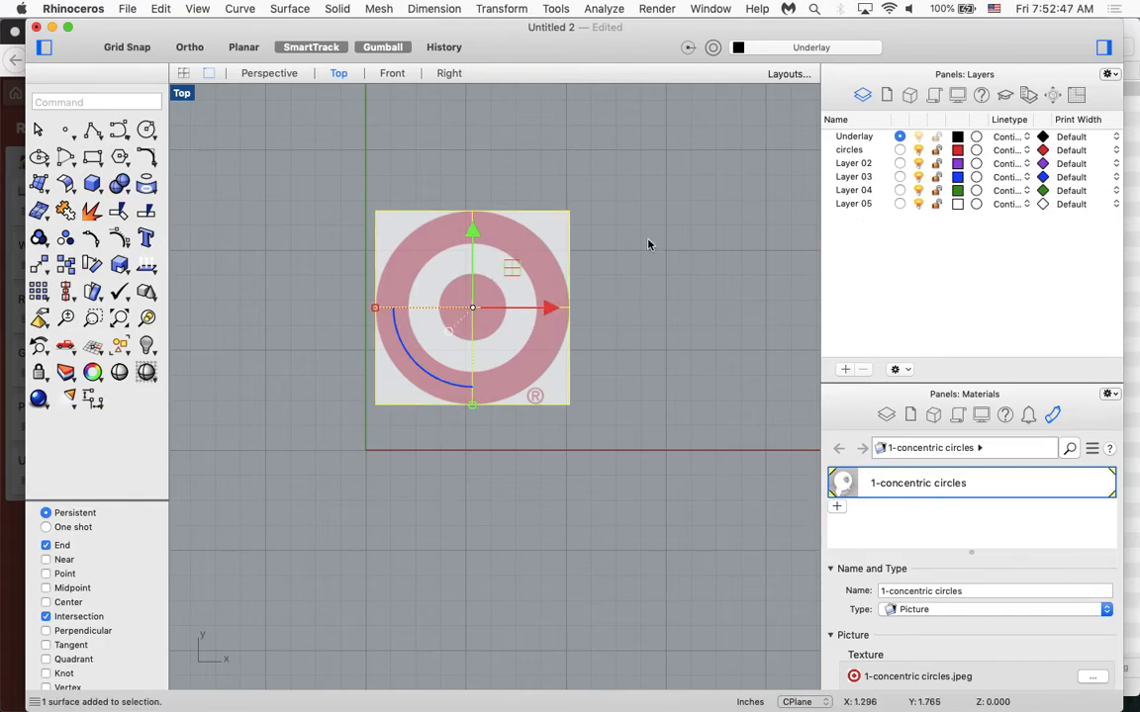
left_click(899, 150)
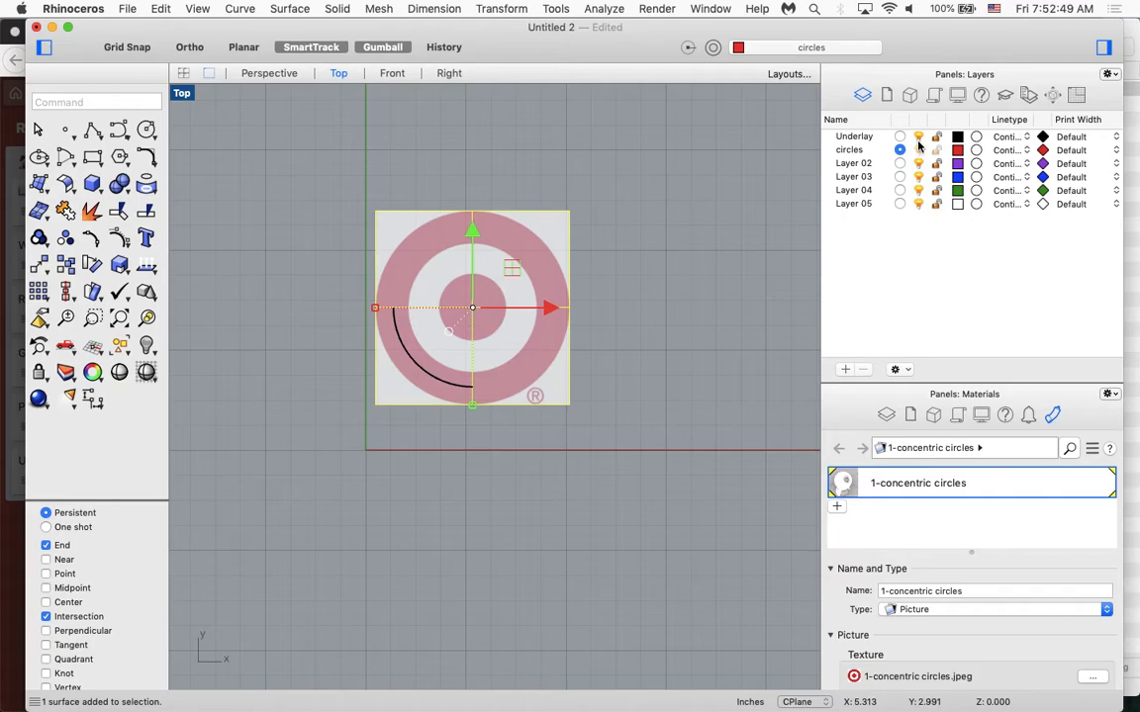
left_click(918, 138)
left_click(918, 138)
left_click(543, 287)
left_click(937, 139)
left_click_drag(456, 318, 535, 361)
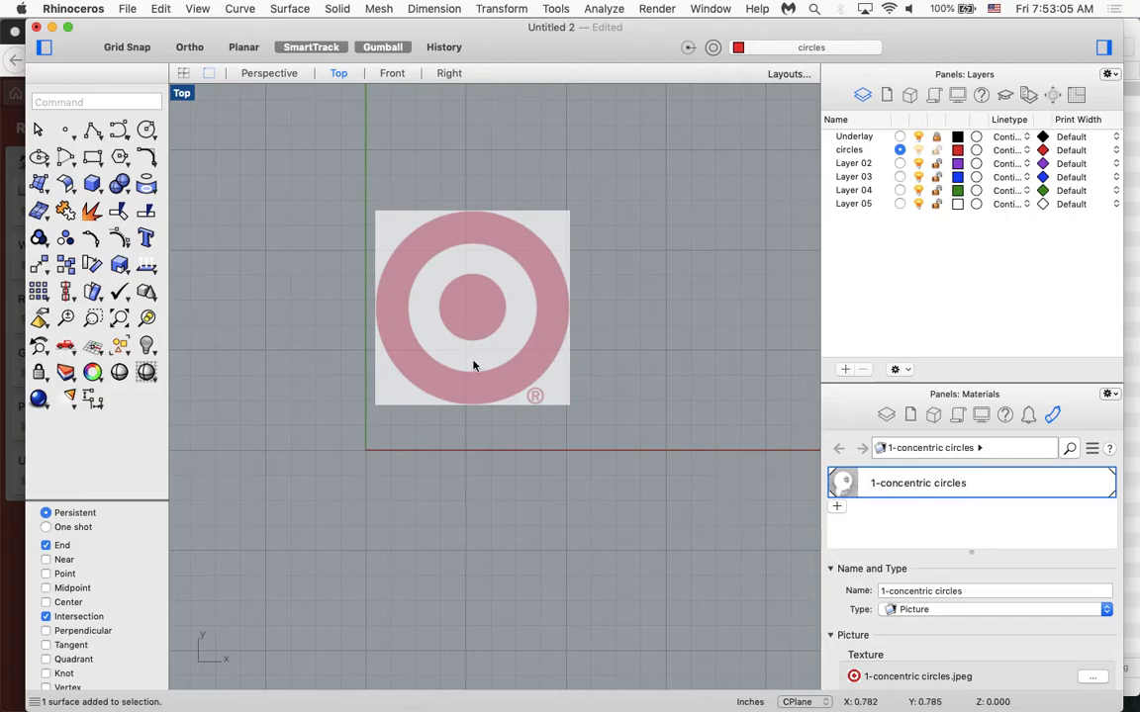
Change the color of the circles layer to light blue.
left_click(958, 150)
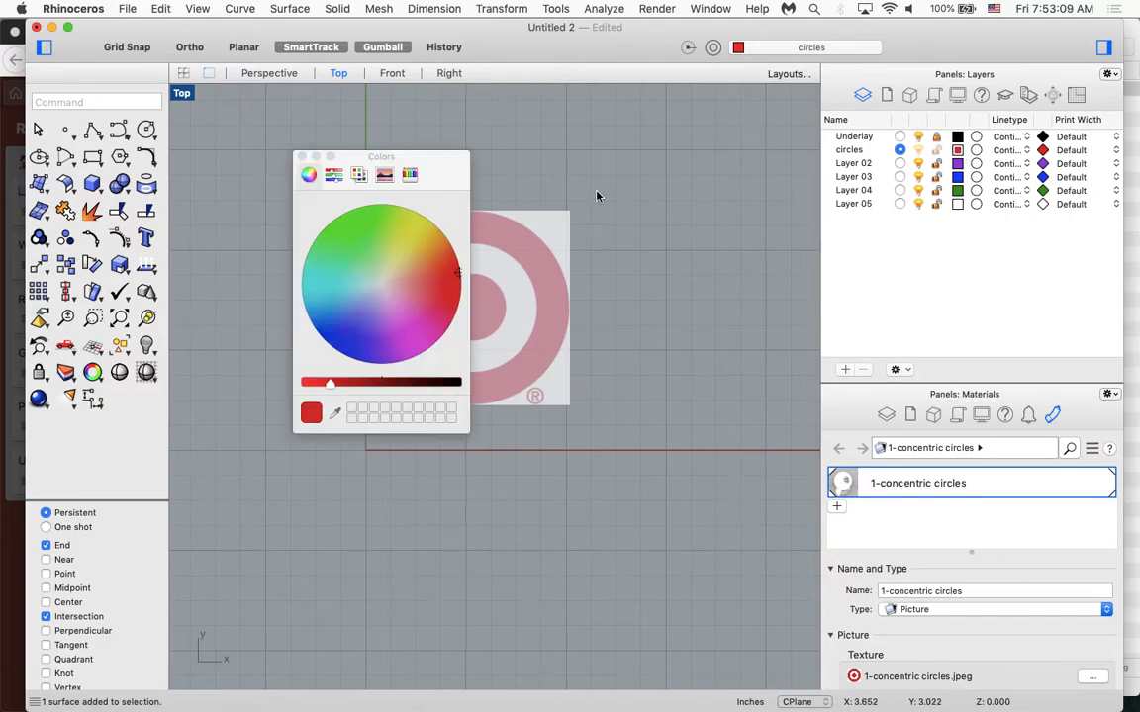
left_click_drag(424, 275, 304, 300)
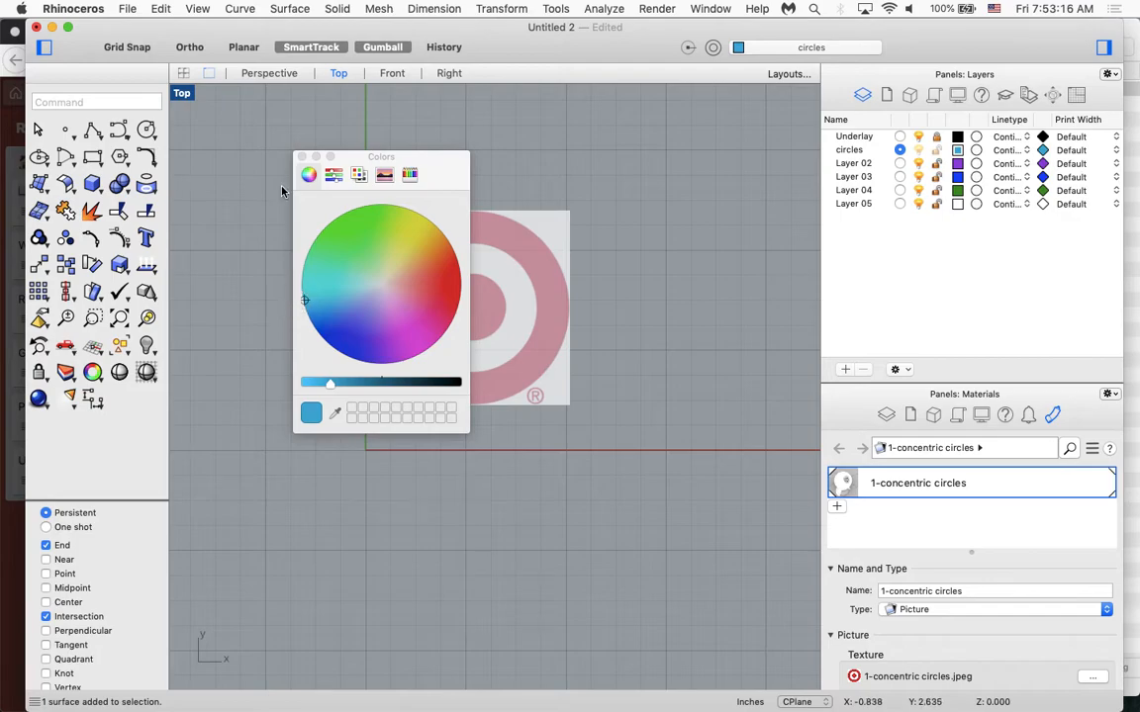
left_click(302, 157)
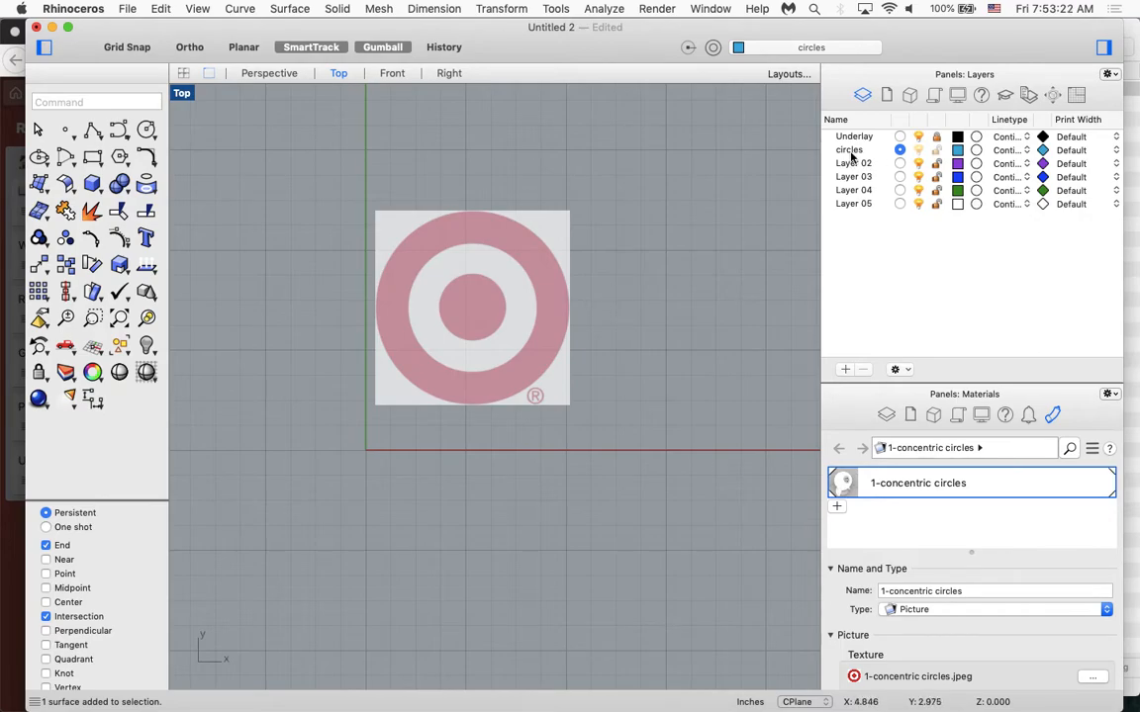
Draw a test circle with a radius of about 1.9 in, centered outside the picture and overlapping the logo.
type("c")
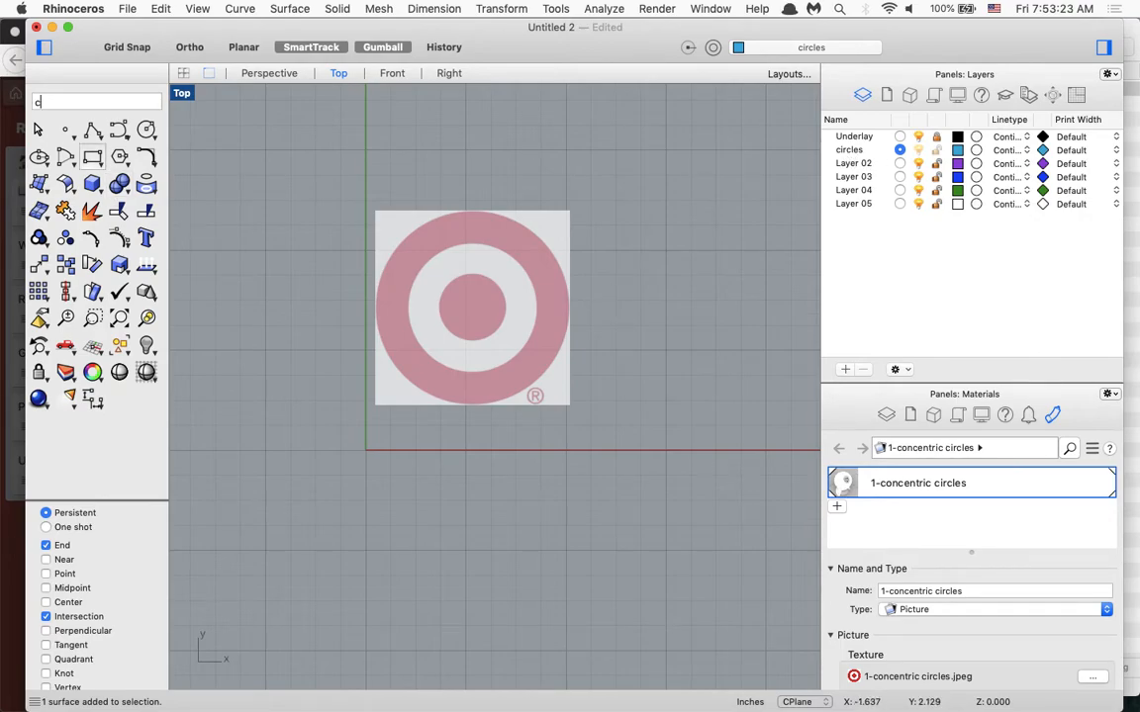
type("ircle")
key("Return")
left_click(318, 365)
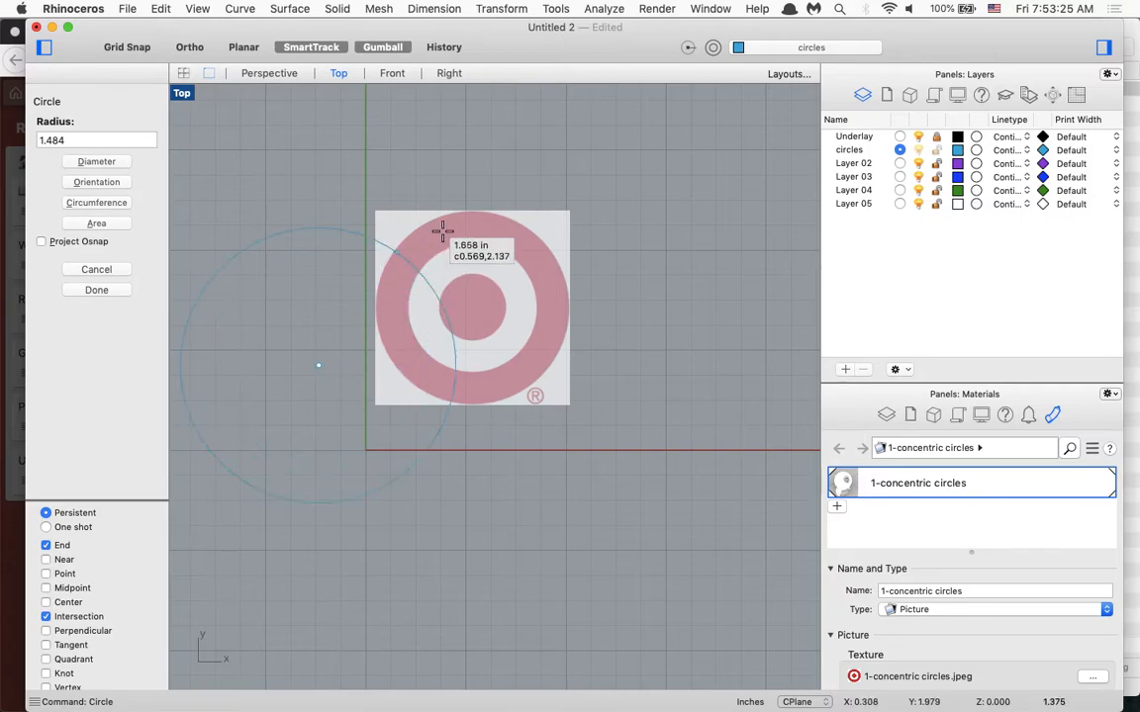
left_click(453, 235)
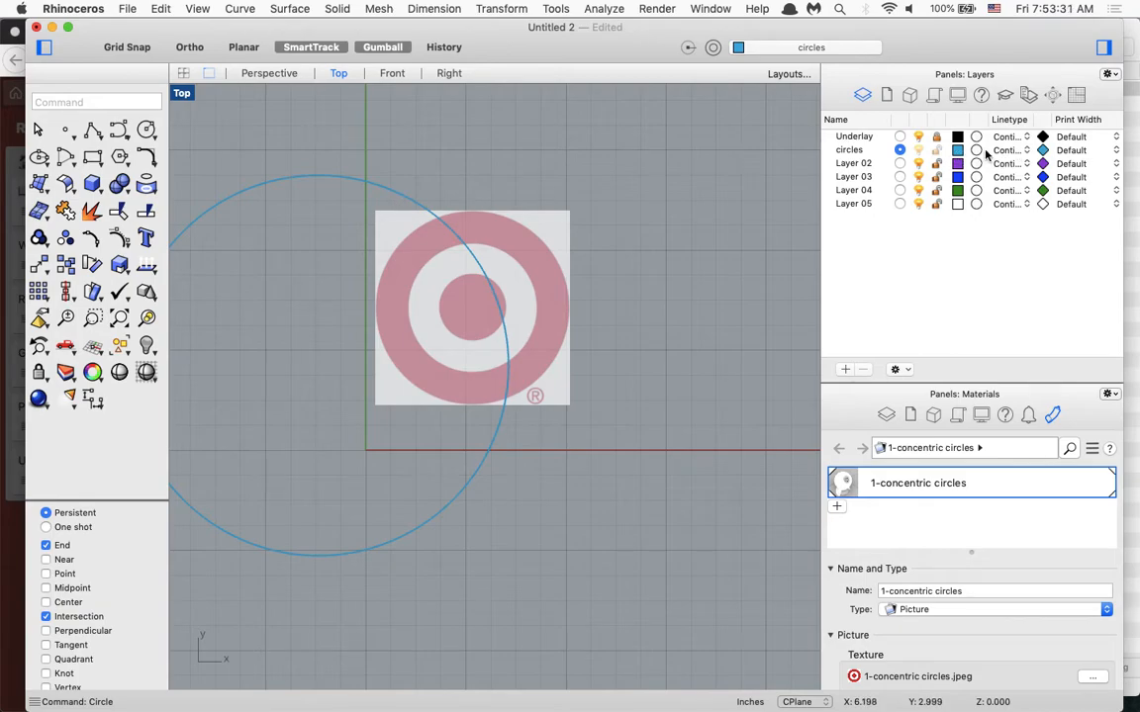
Switch the current layer to Underlay and back to circles, and delete the test circle.
left_click(899, 137)
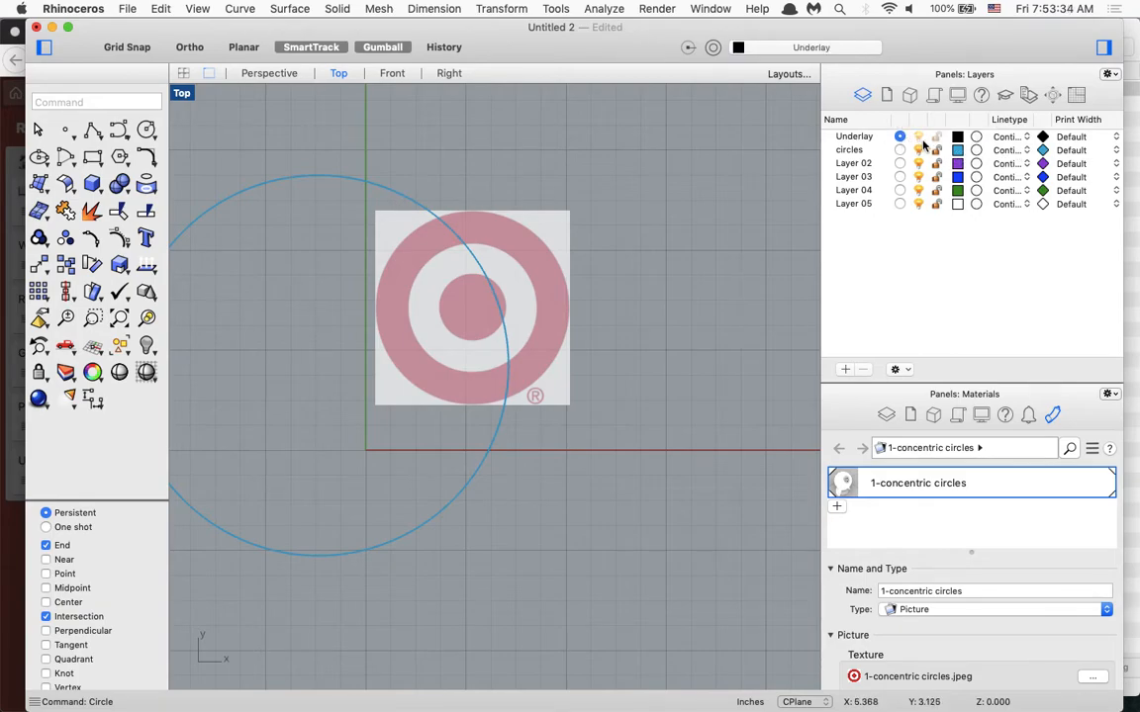
left_click(918, 150)
left_click(919, 151)
left_click(900, 151)
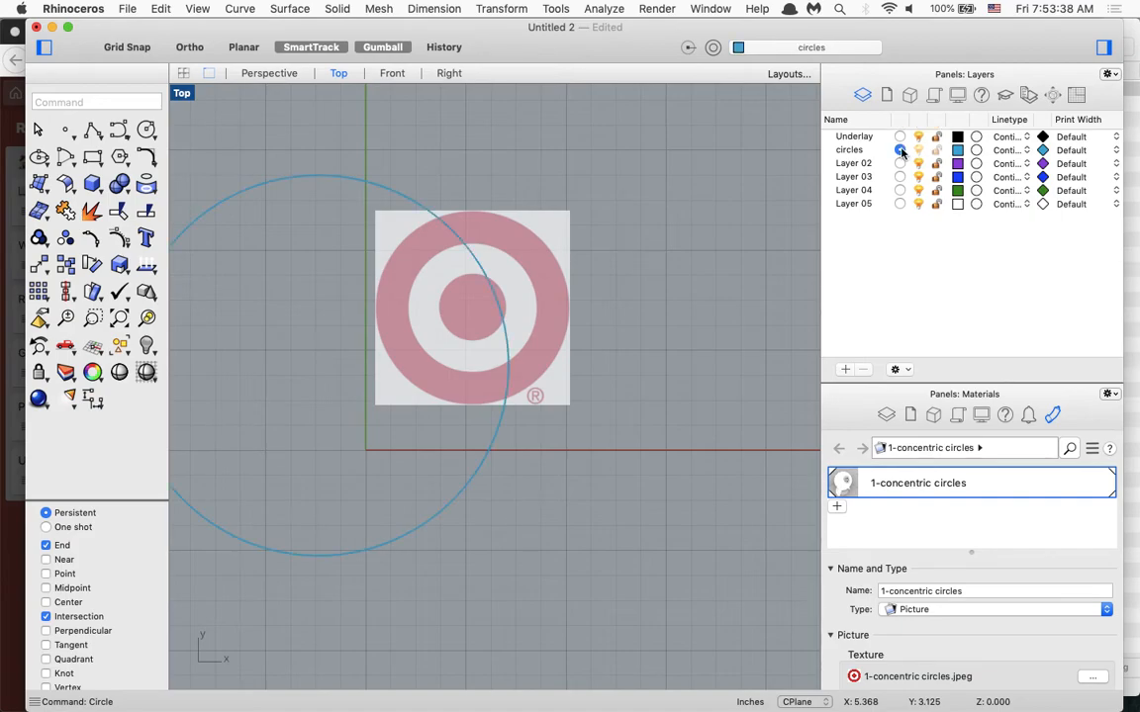
left_click(401, 200)
key("Delete")
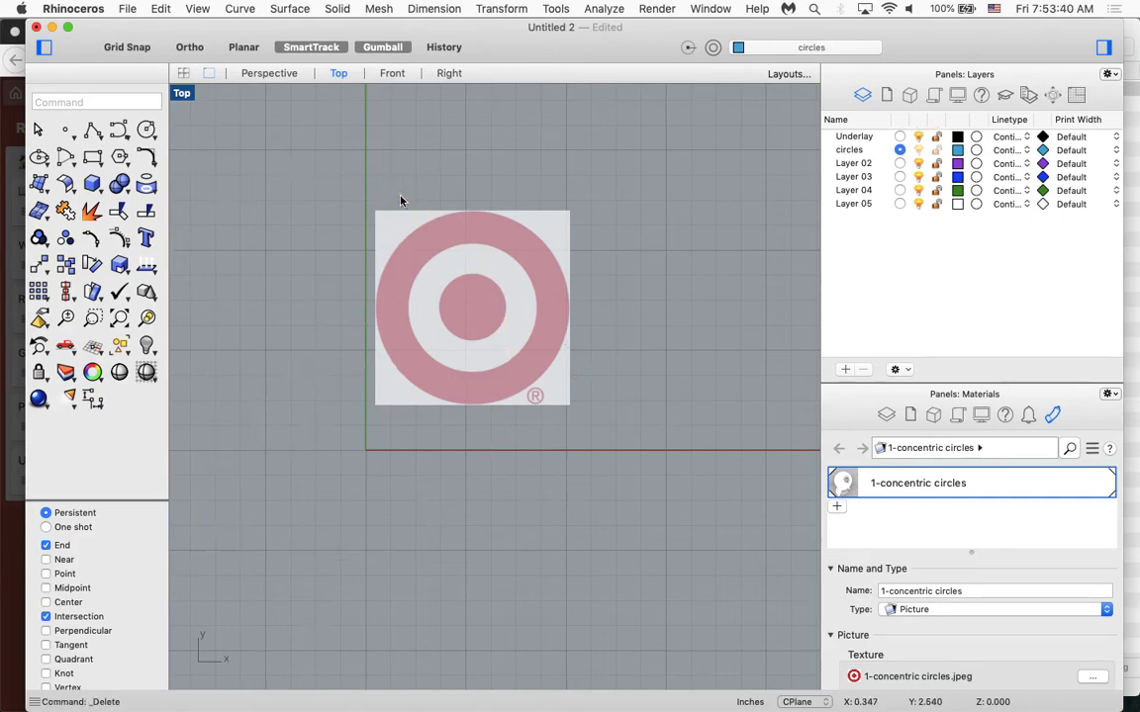
Hide the right sidebar and trace the logo's inner disc with a 3 Point circle of about 0.33 in radius.
scroll(554, 292, "up", 2)
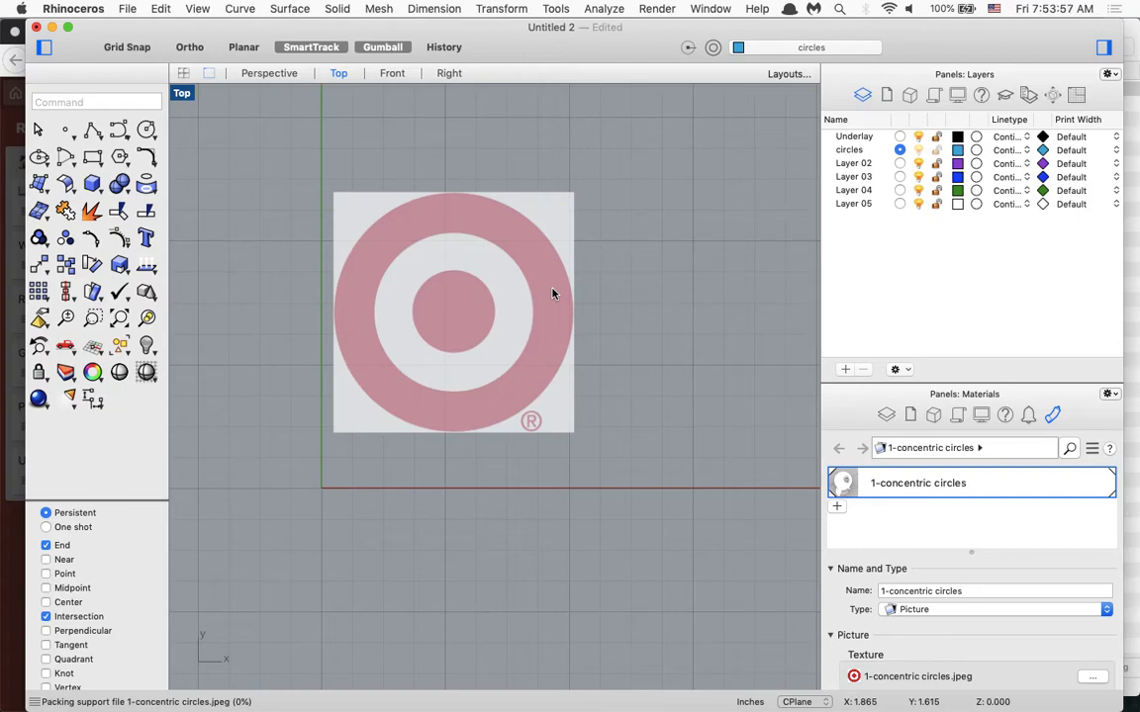
key("alt+super+r")
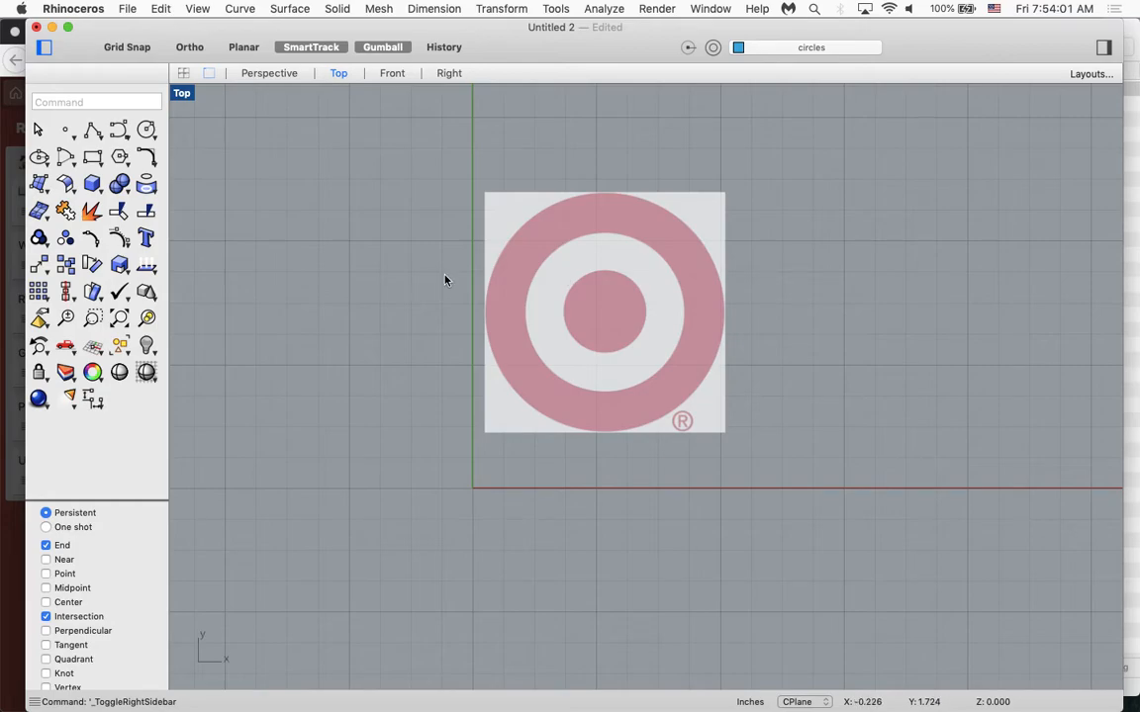
type("circle")
key("Return")
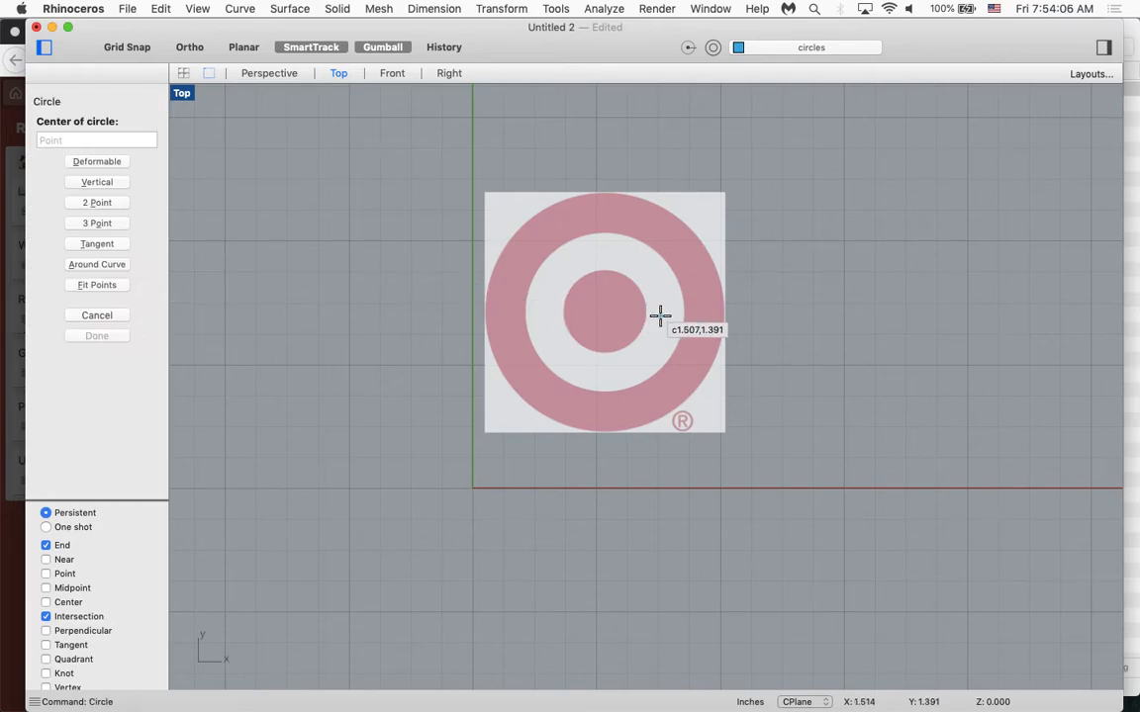
scroll(661, 316, "up", 1)
scroll(560, 304, "up", 3)
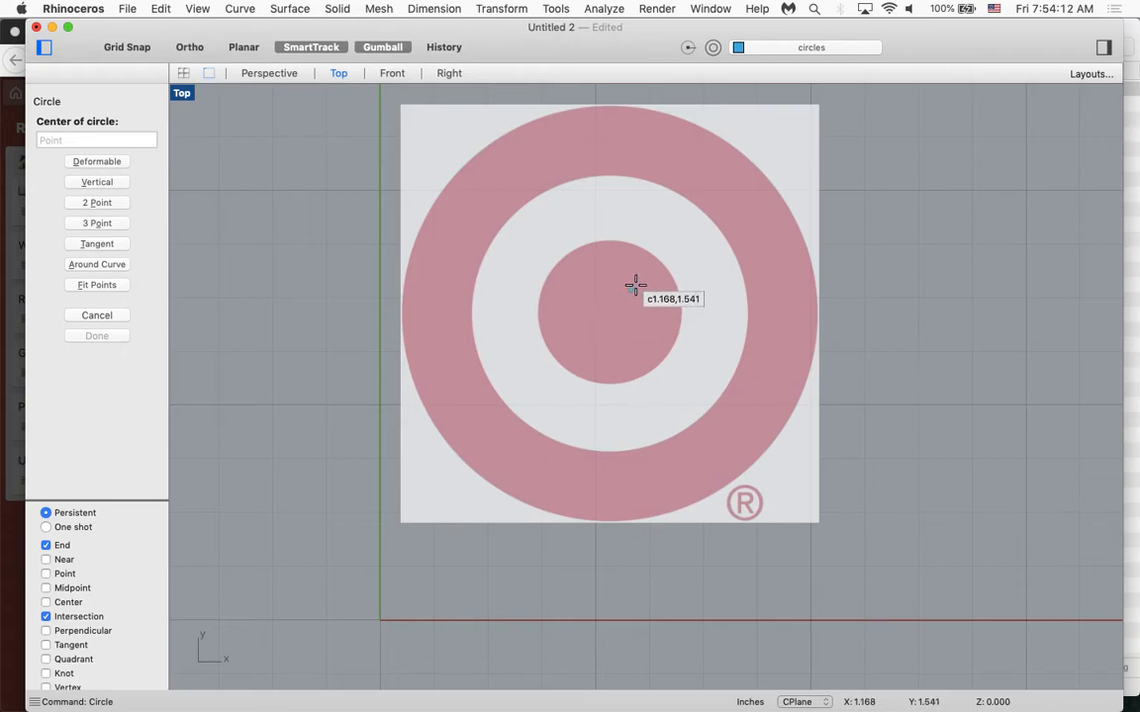
left_click(97, 222)
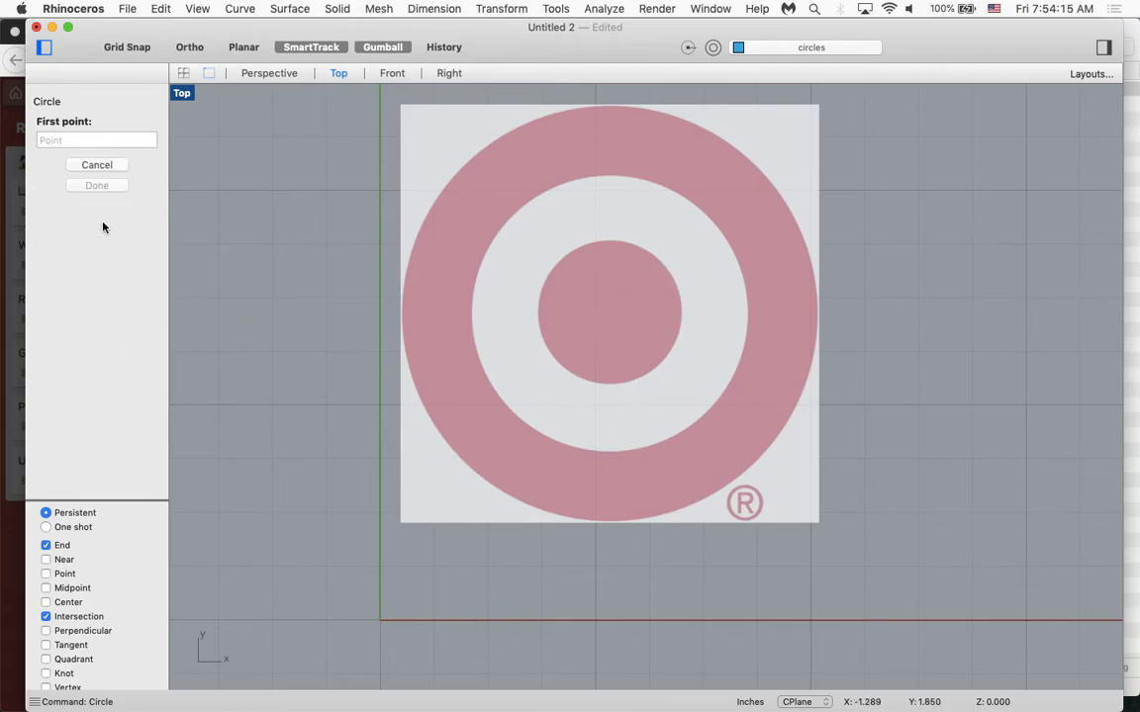
scroll(615, 241, "up", 3)
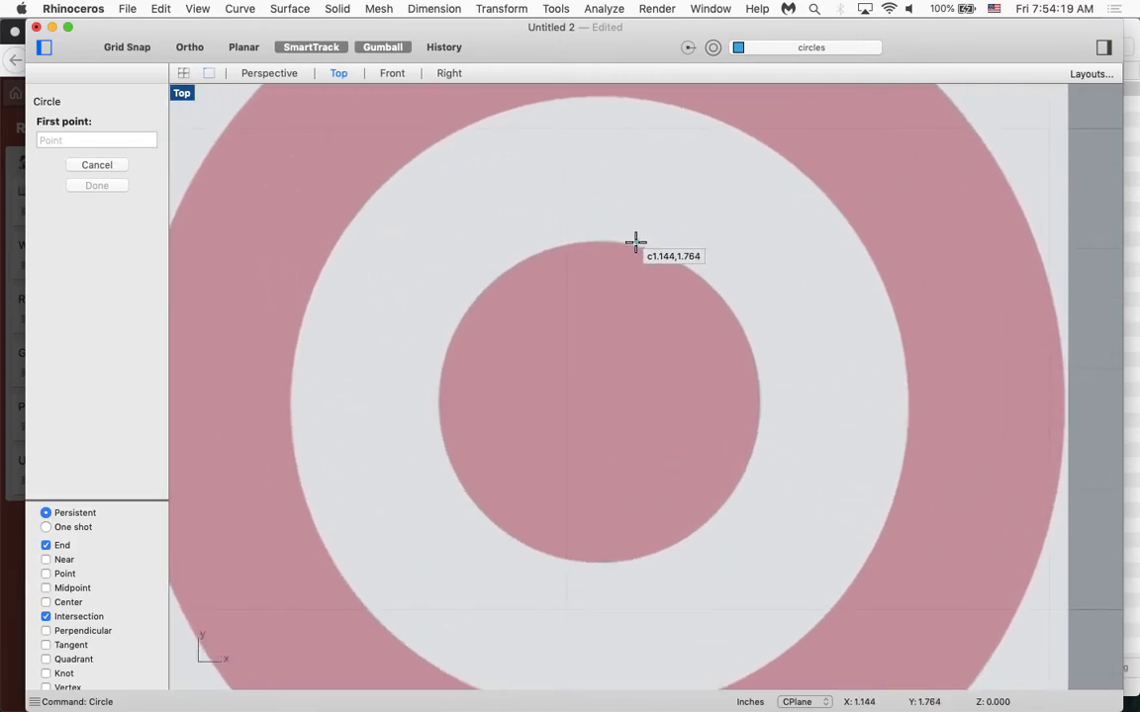
left_click(630, 243)
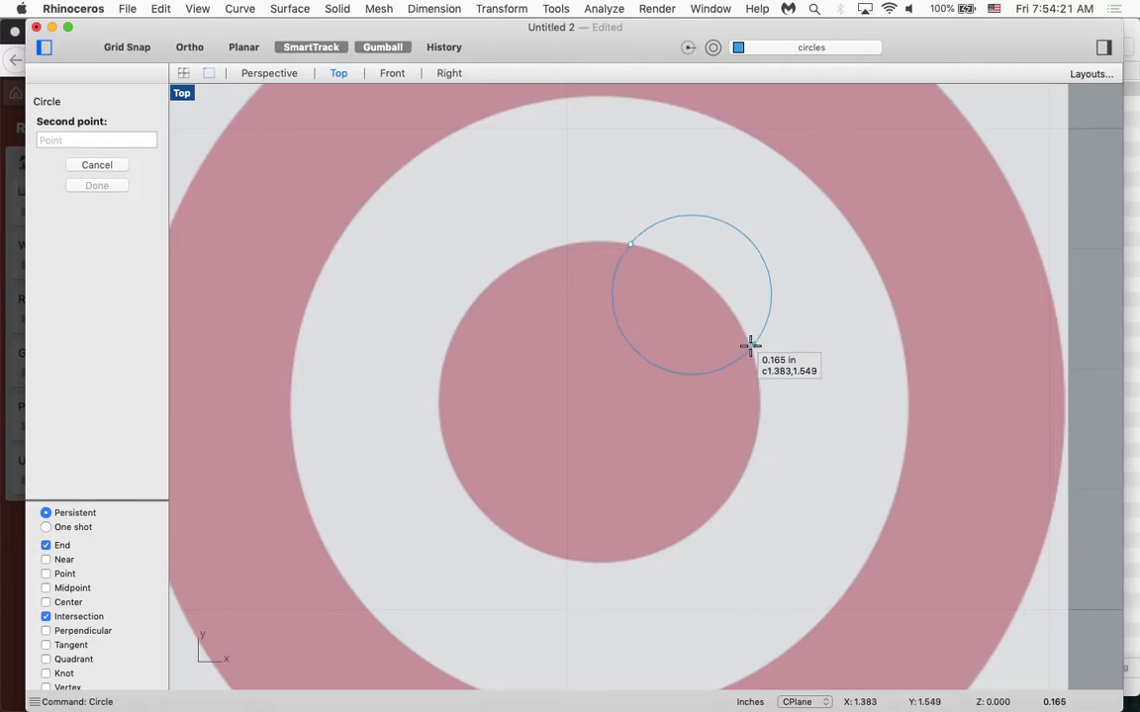
left_click(750, 346)
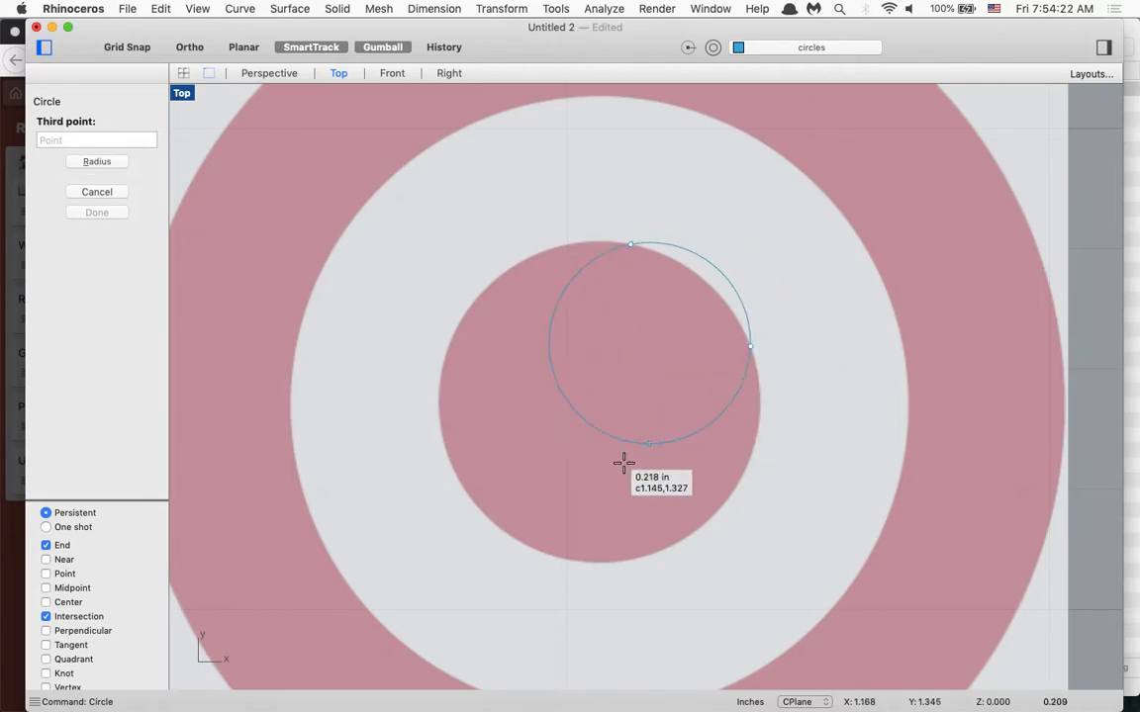
left_click(542, 552)
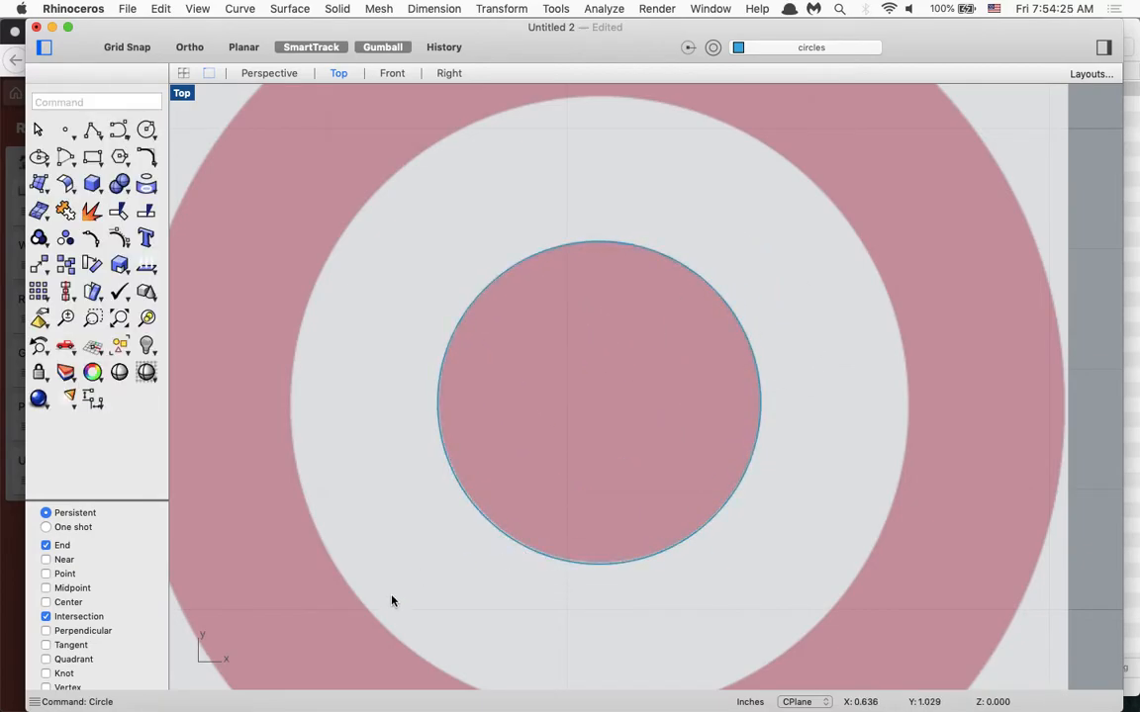
Enable the Center object snap and draw a concentric circle of about 0.63 in radius along the white ring's outer edge.
scroll(437, 356, "down", 3)
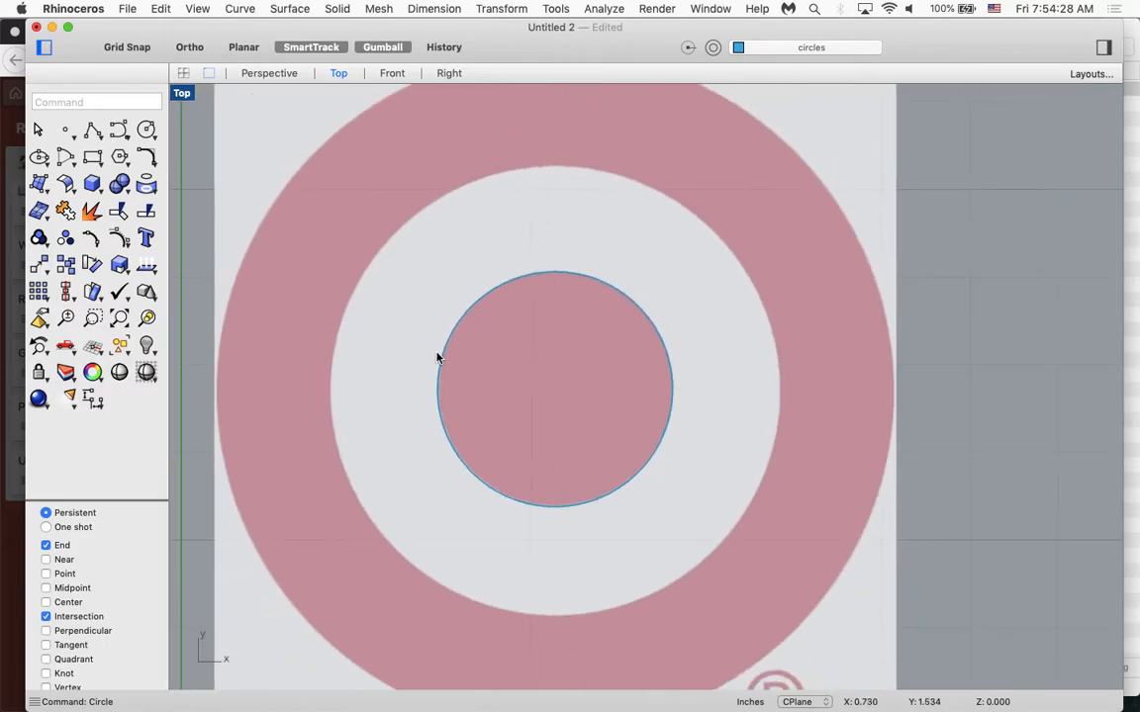
scroll(437, 356, "down", 2)
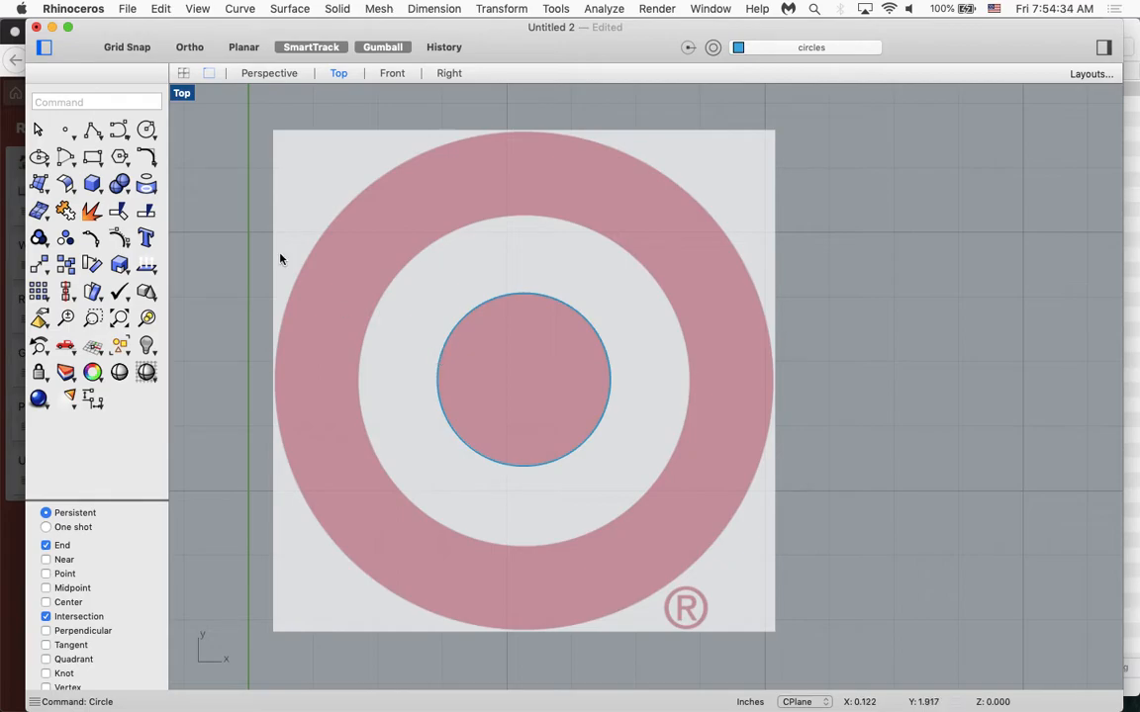
type("circle")
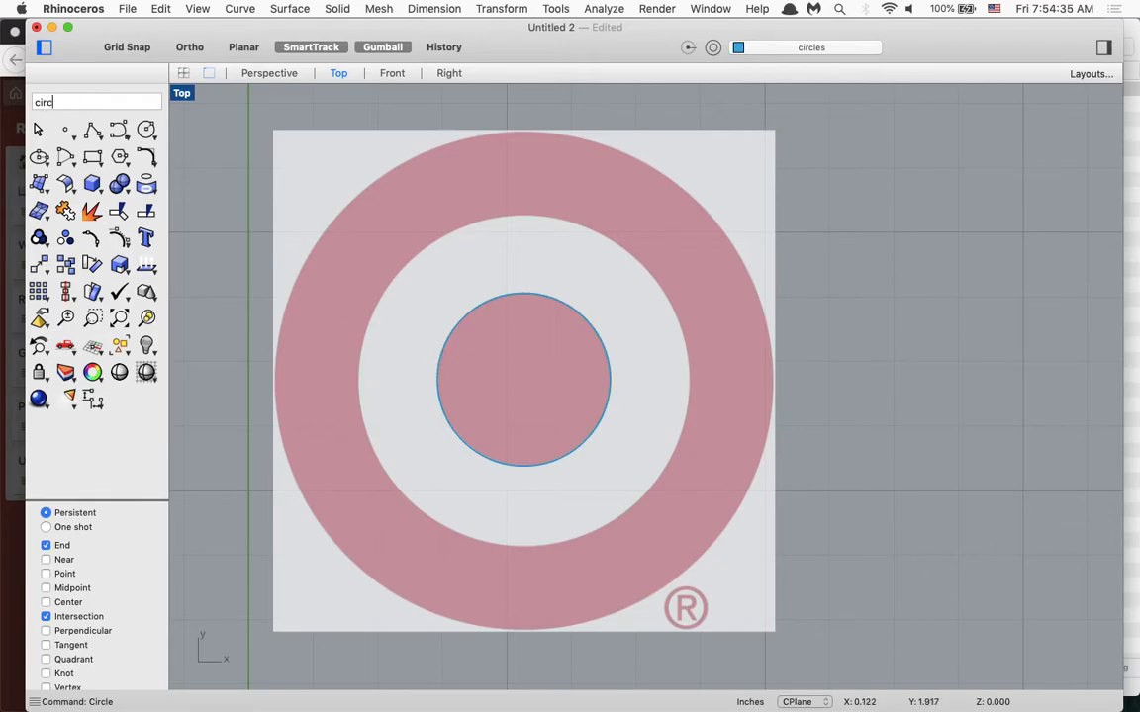
key("Return")
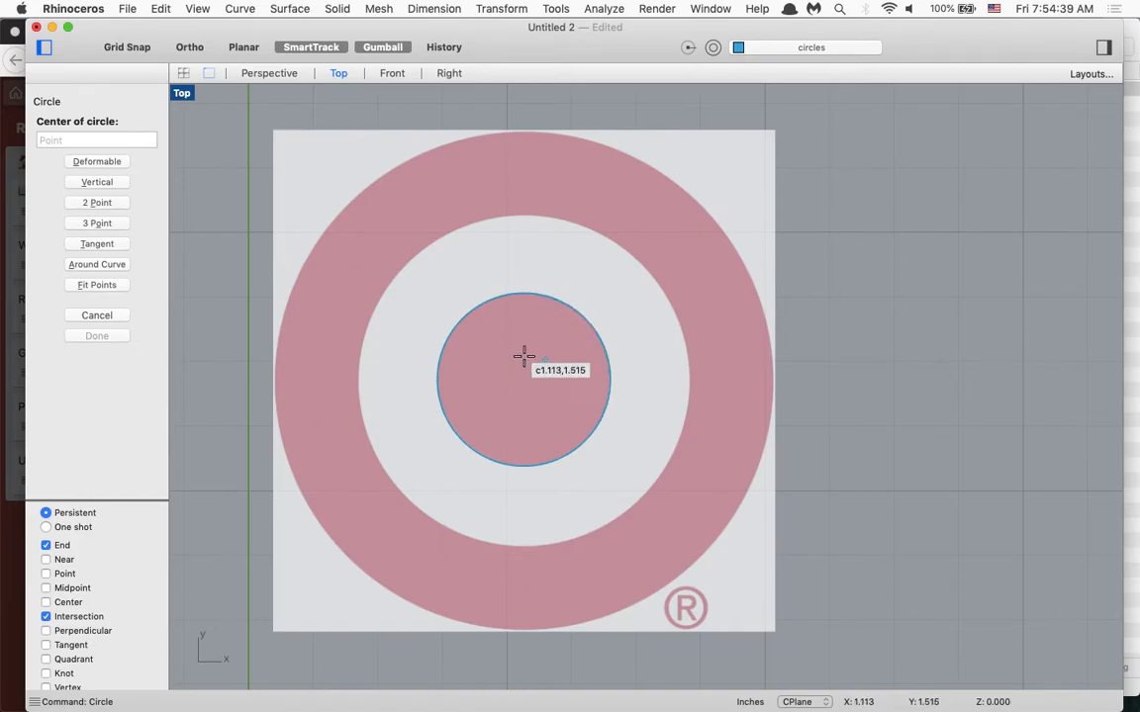
scroll(85, 610, "down", 3)
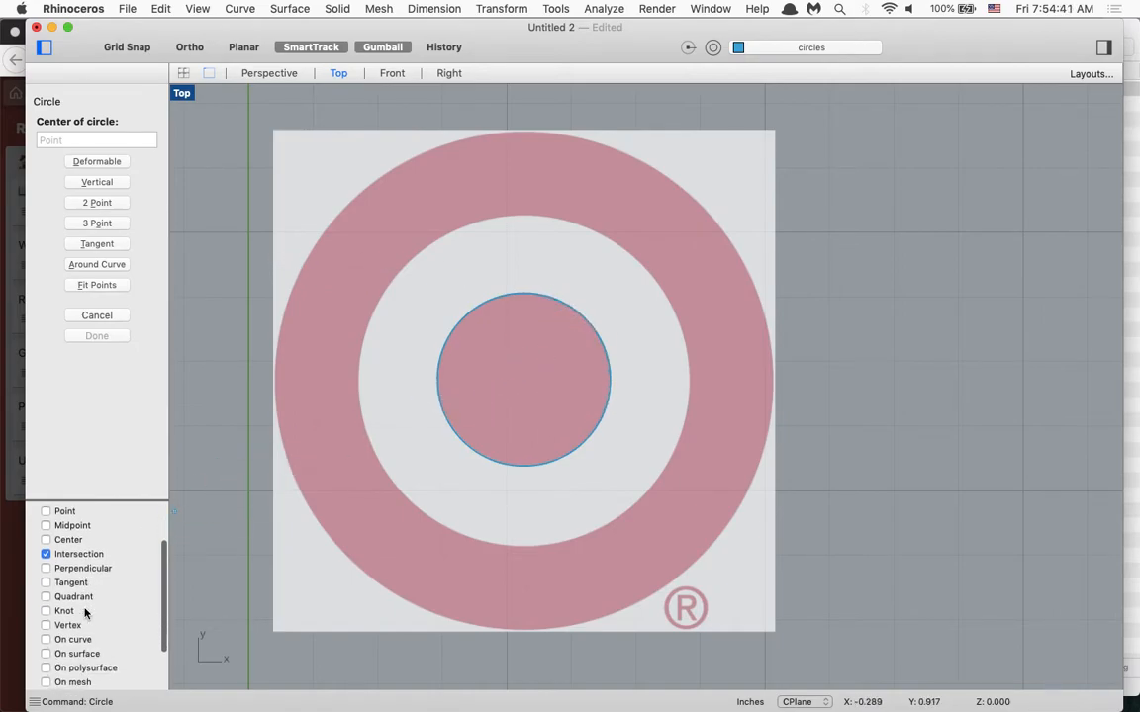
scroll(85, 613, "up", 3)
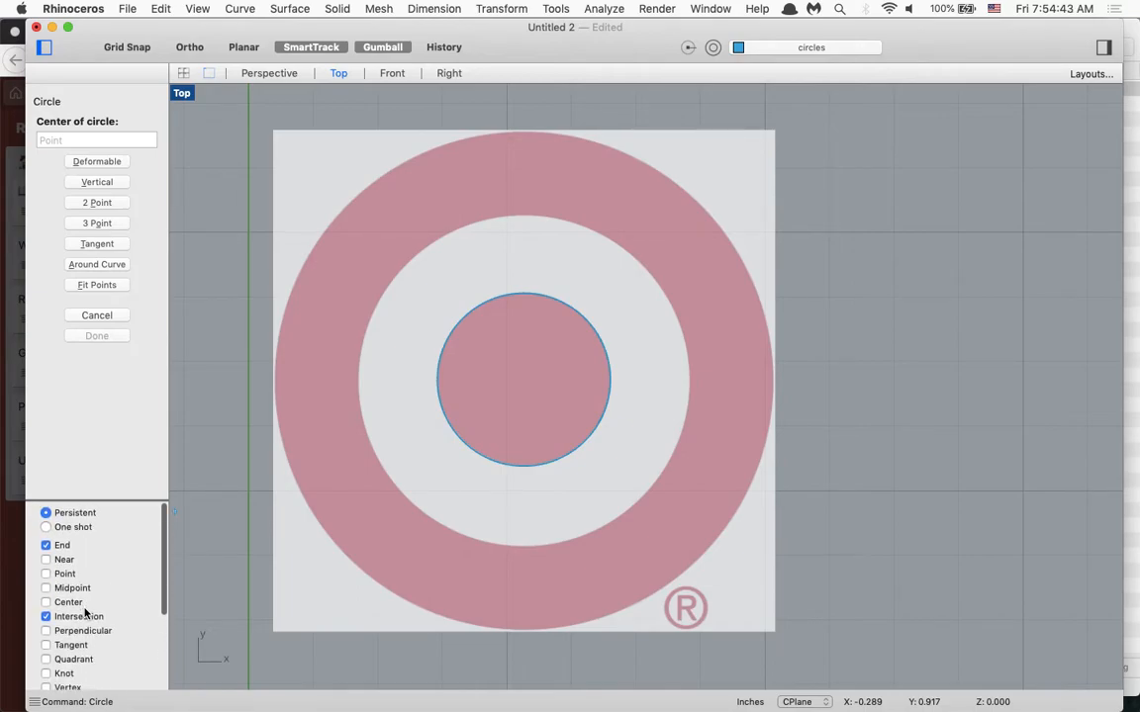
left_click(47, 592)
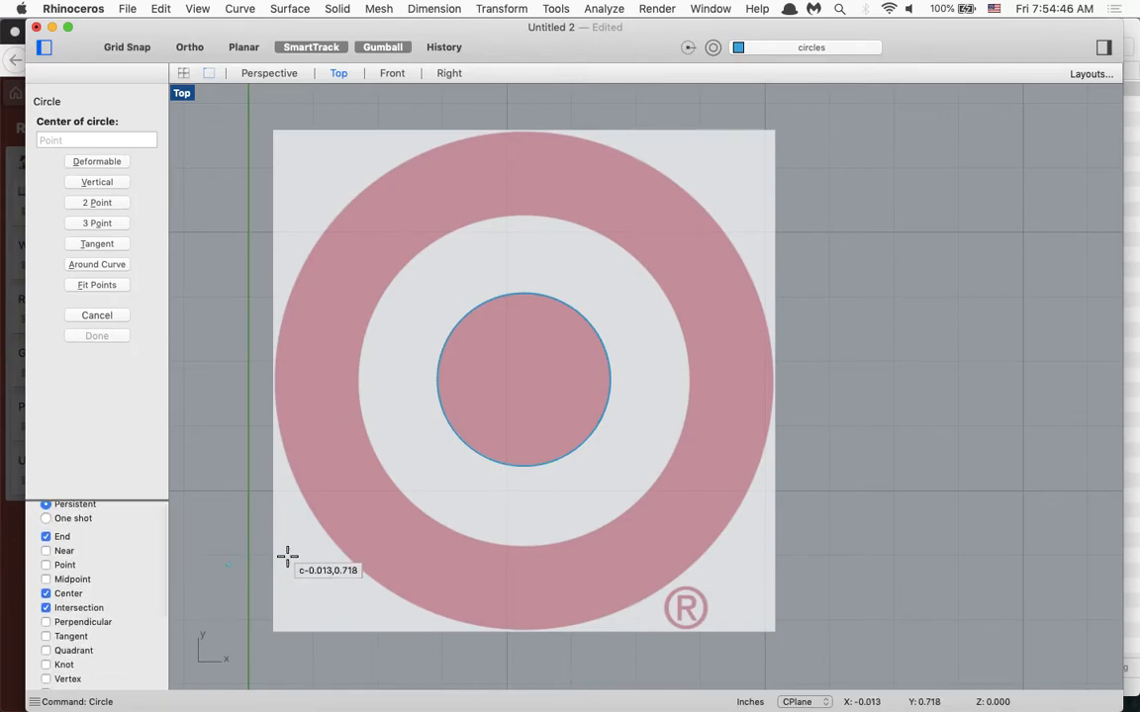
left_click(554, 300)
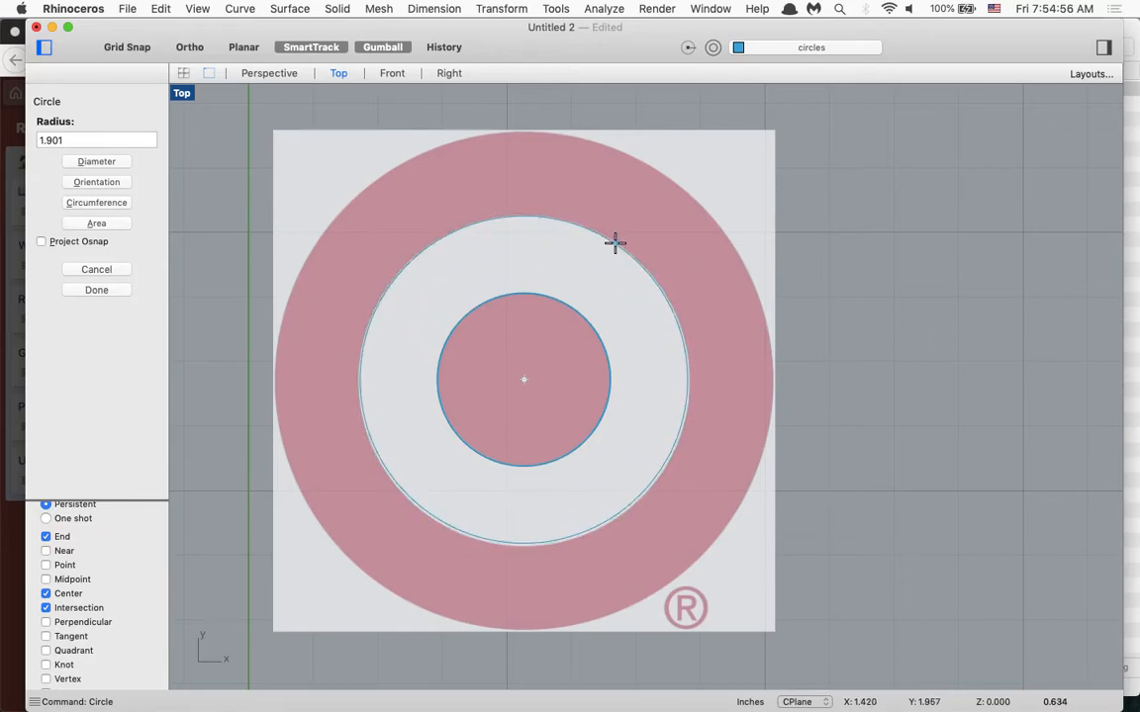
left_click(614, 242)
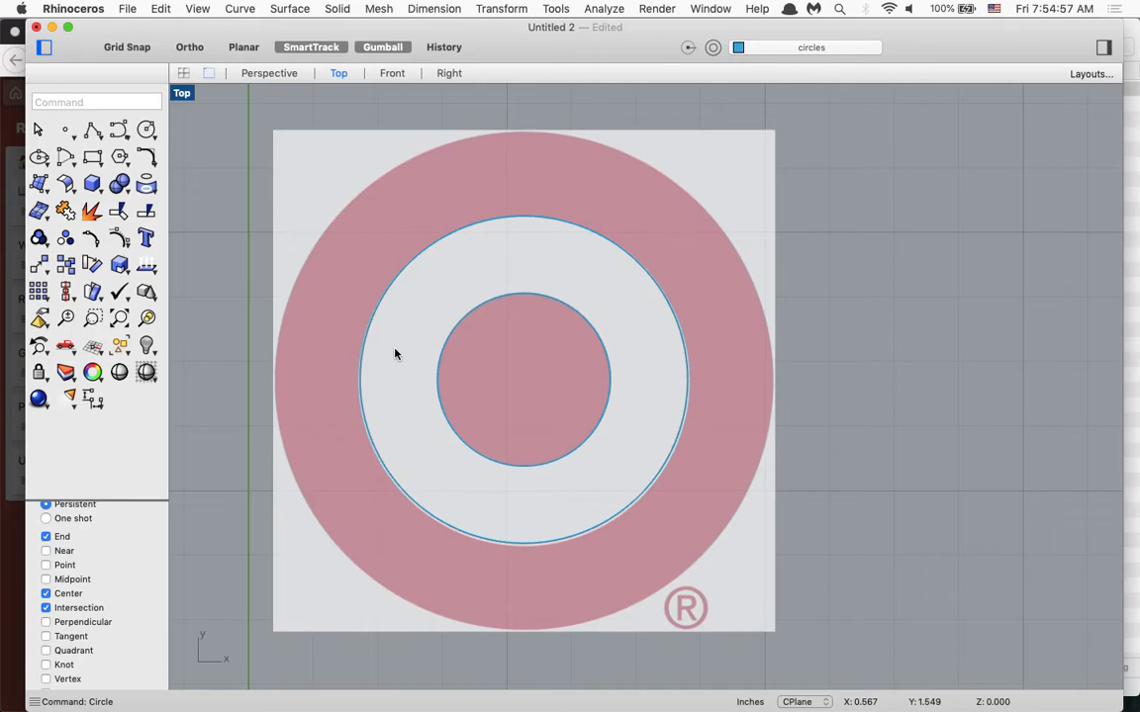
Trace the logo's outer edge with a circle concentric with the inner ones, and show the right sidebar again.
key("Return")
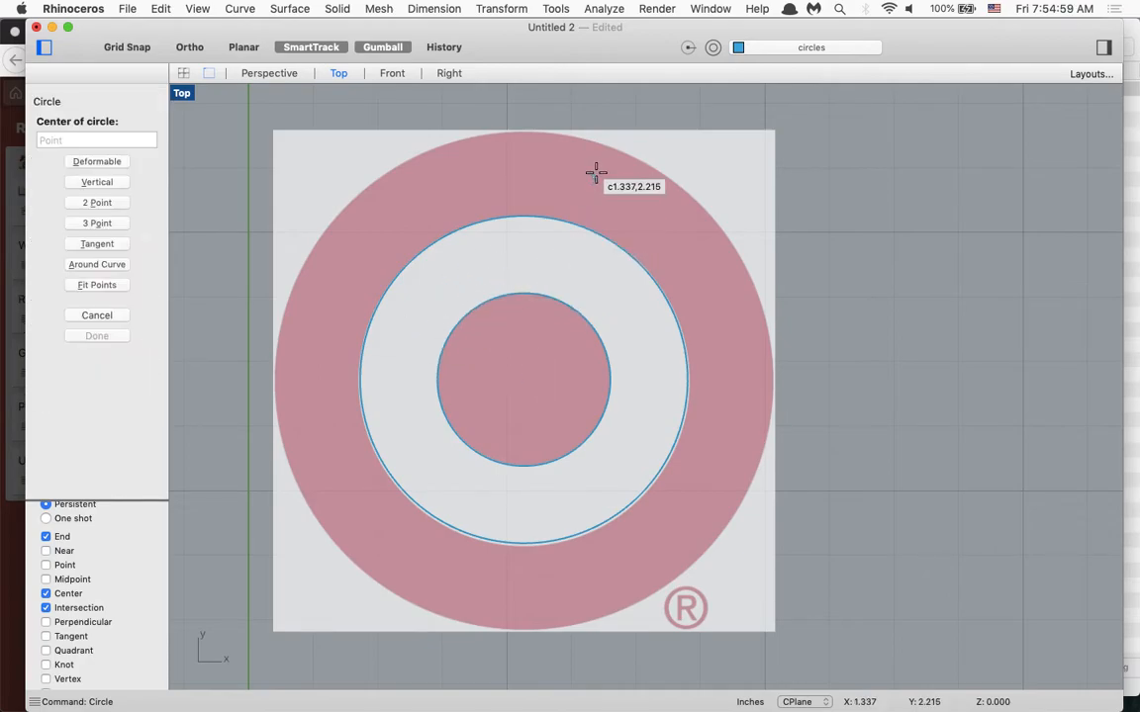
left_click(580, 227)
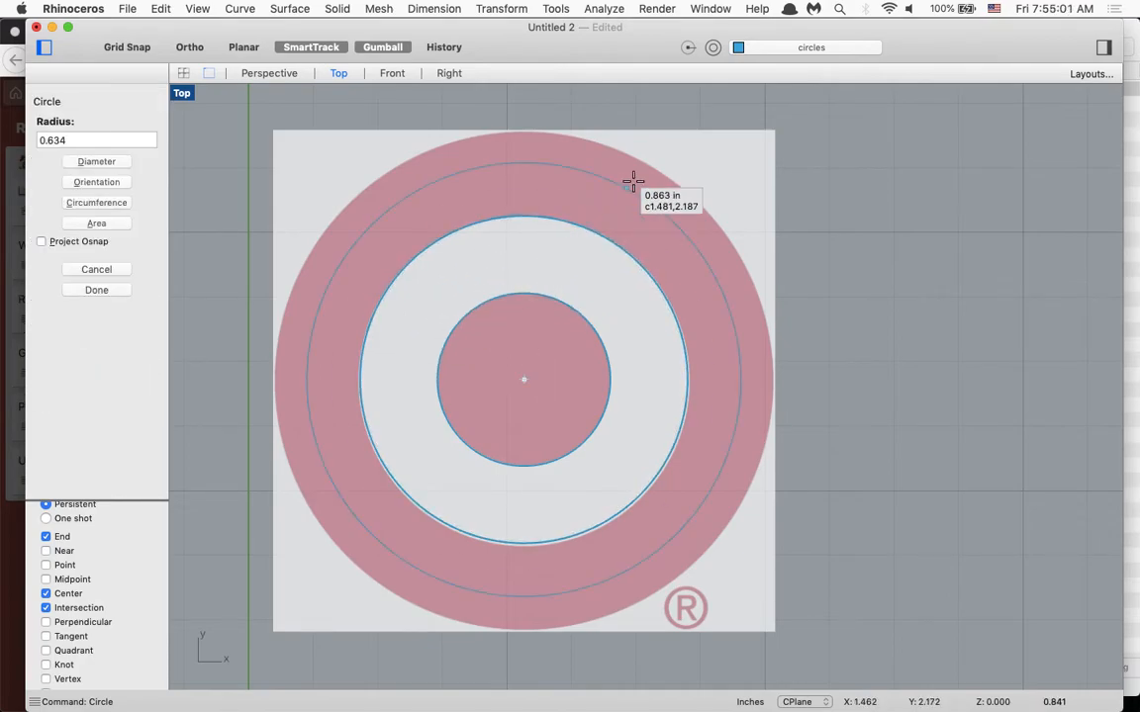
left_click(649, 166)
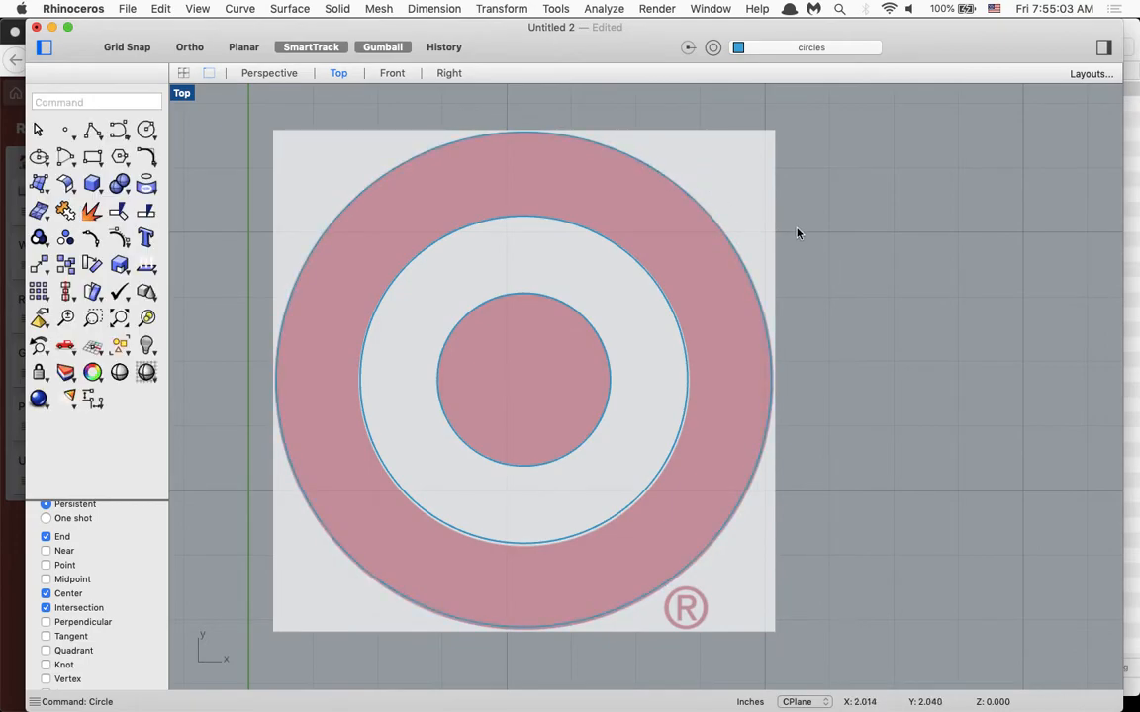
left_click(1101, 48)
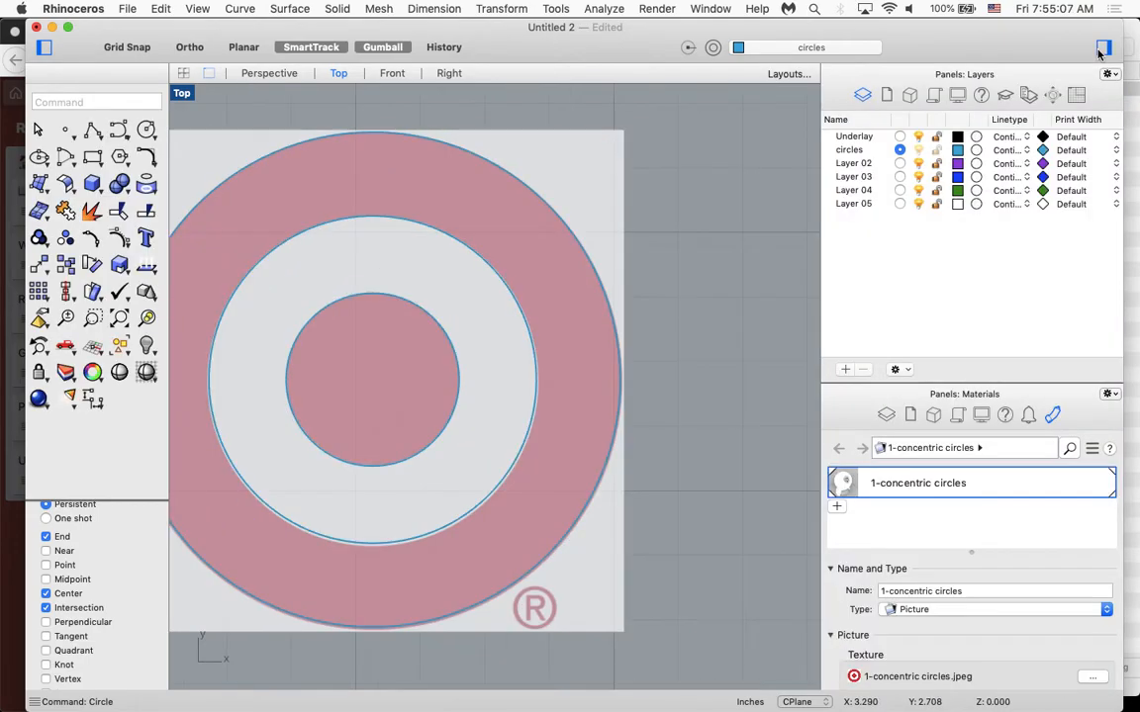
Check the traced circles against the picture by switching the visibility of the circles and Underlay layers off and on.
left_click(900, 136)
left_click(919, 149)
left_click(919, 149)
left_click(899, 150)
left_click(917, 137)
left_click(917, 137)
Insert 2-three diamonds.png from the logos folder as a Picture, placed partly over the concentric circles logo.
scroll(693, 366, "down", 3)
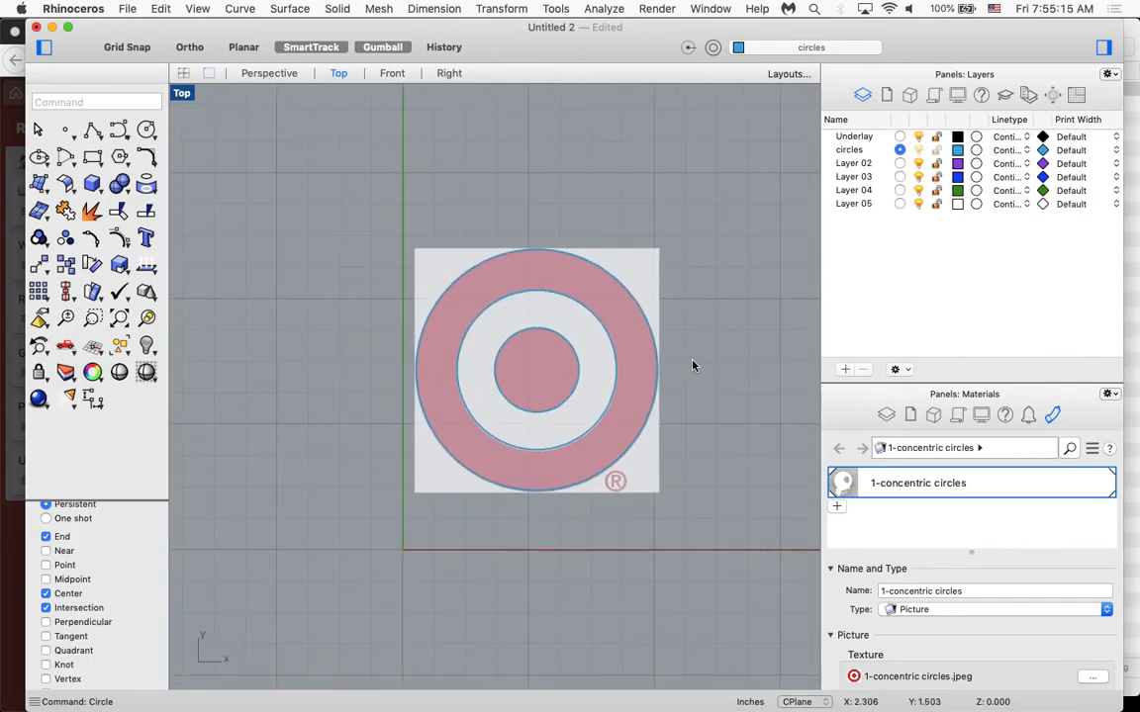
left_click(1133, 250)
left_click_drag(663, 89, 238, 278)
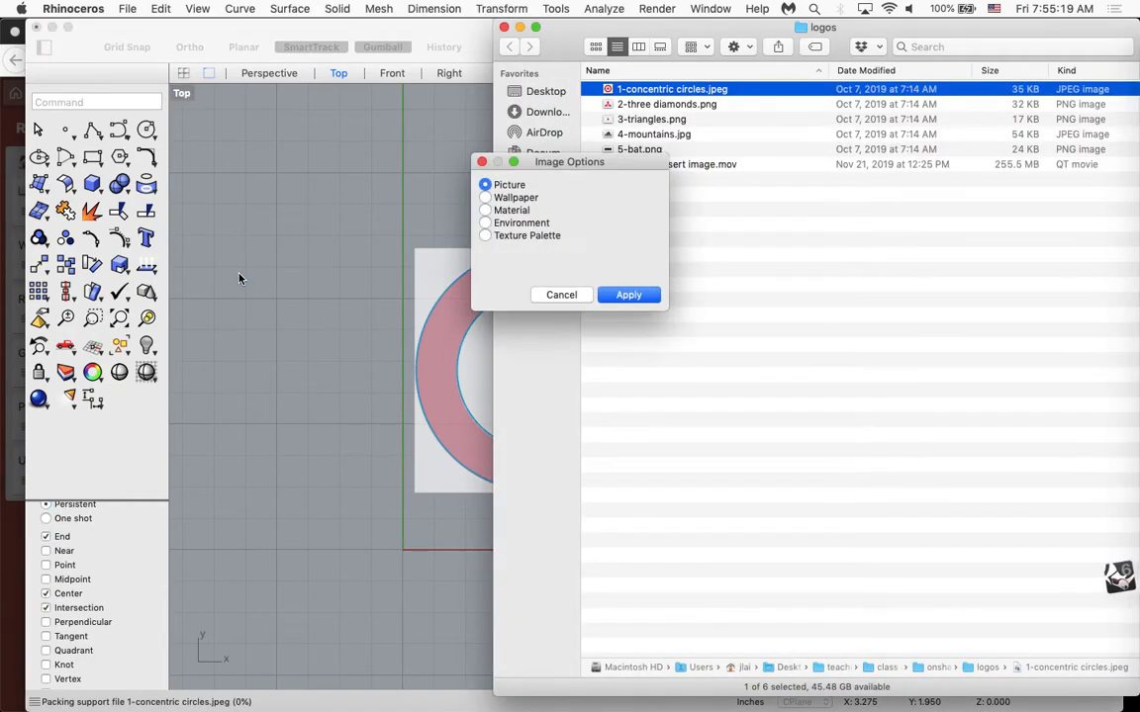
left_click(628, 295)
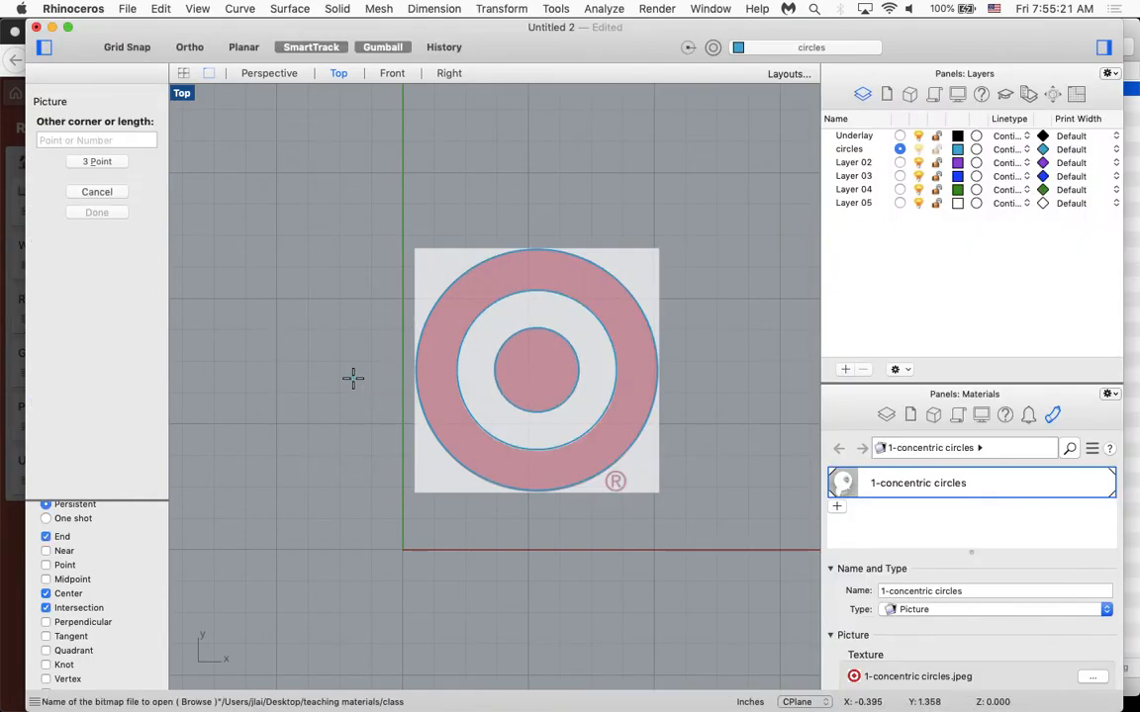
left_click(532, 131)
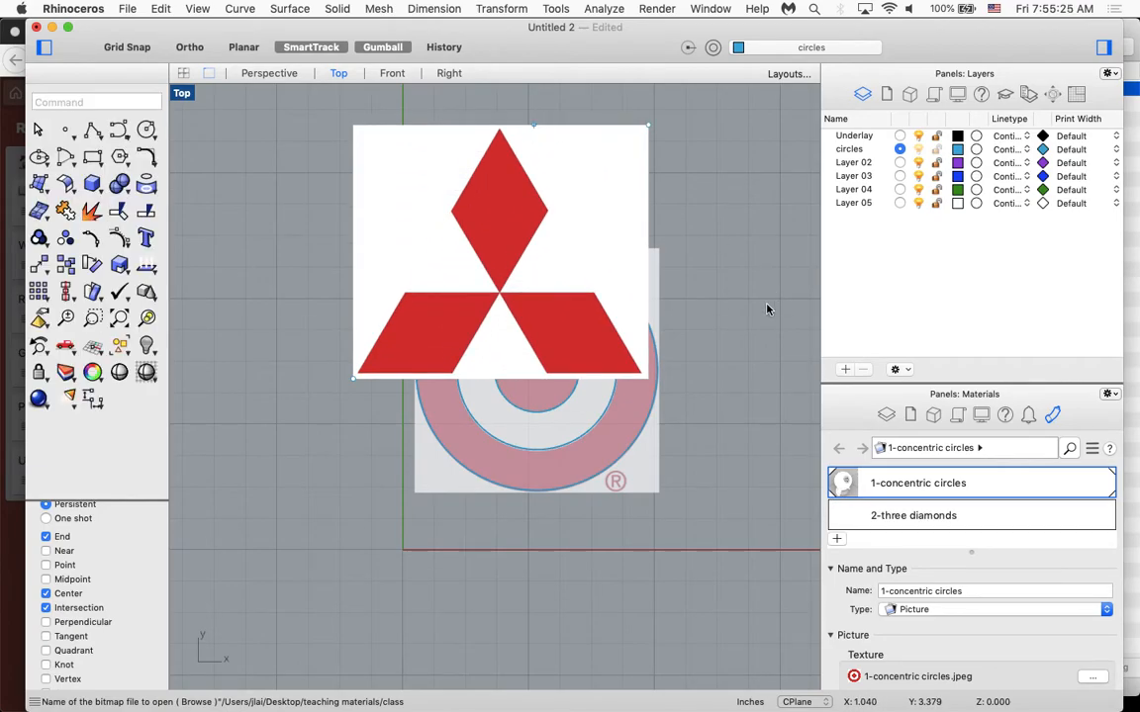
Move the three diamonds picture clear of the concentric circles logo, to its right.
key("shift+super+e")
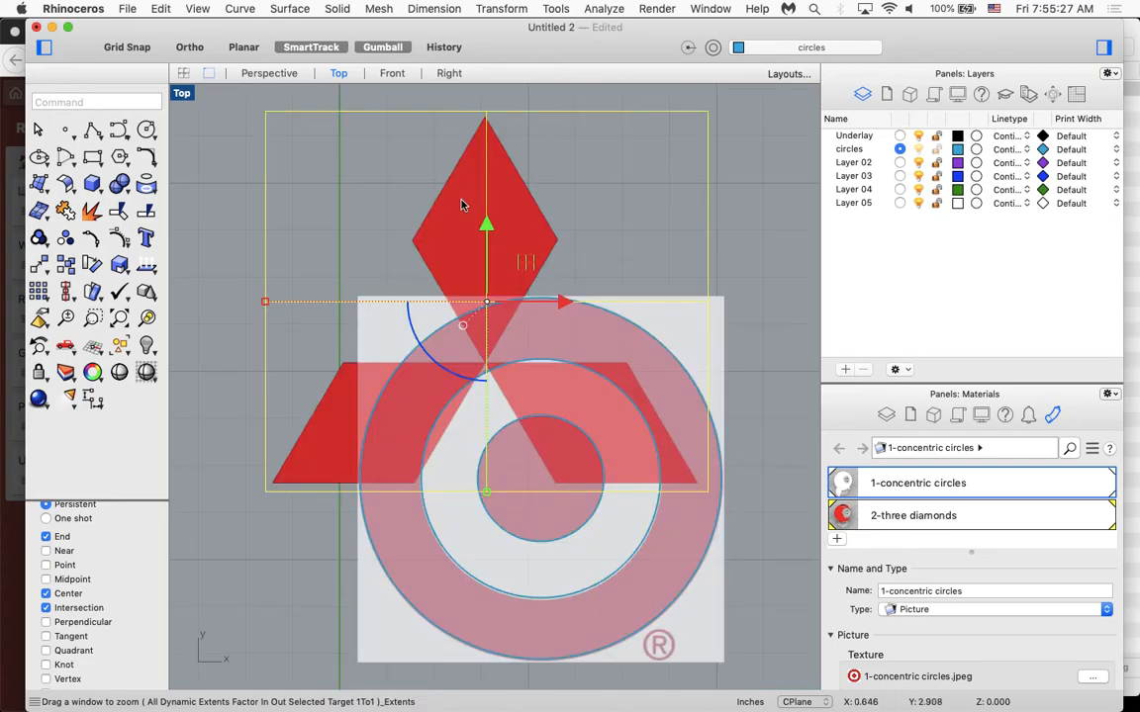
scroll(536, 180, "down", 5)
scroll(537, 180, "down", 6)
left_click(570, 179)
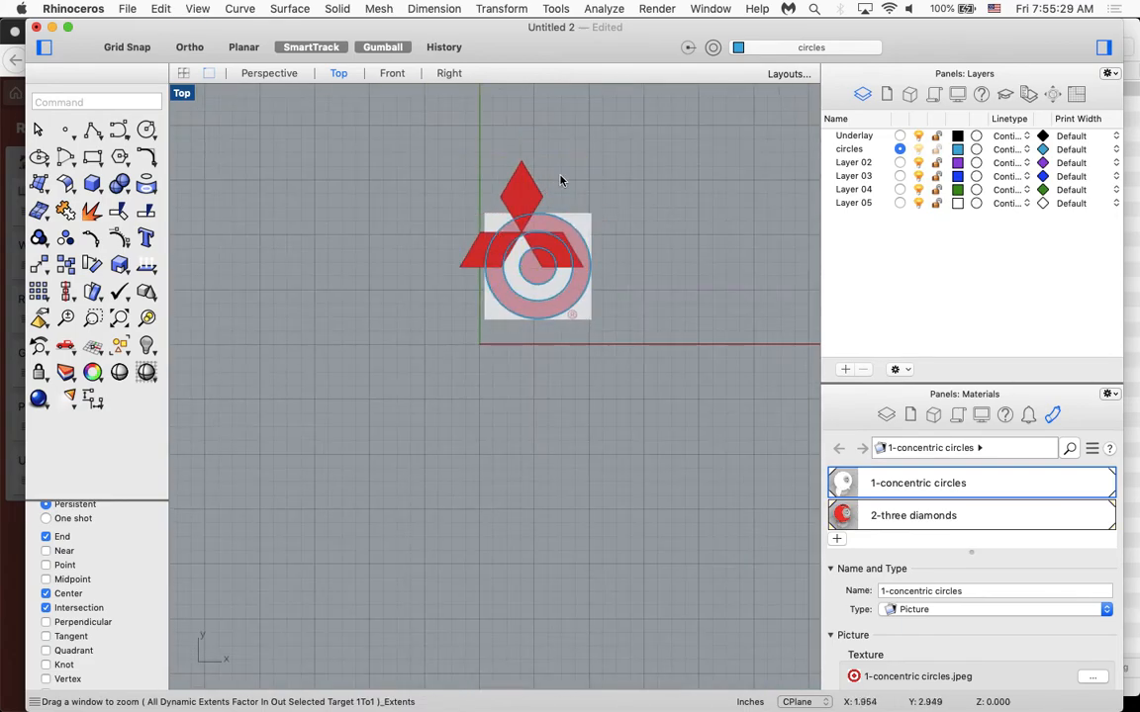
left_click_drag(514, 203, 679, 243)
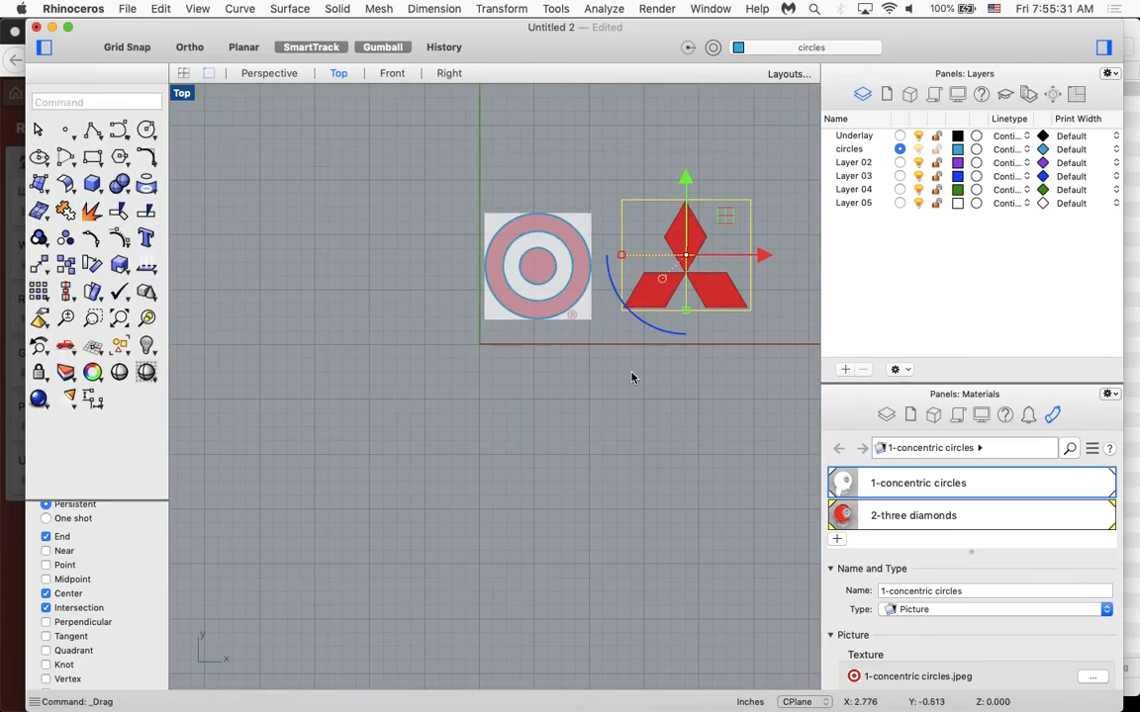
Assign the three diamonds picture to the Underlay layer in its object properties.
left_click(713, 48)
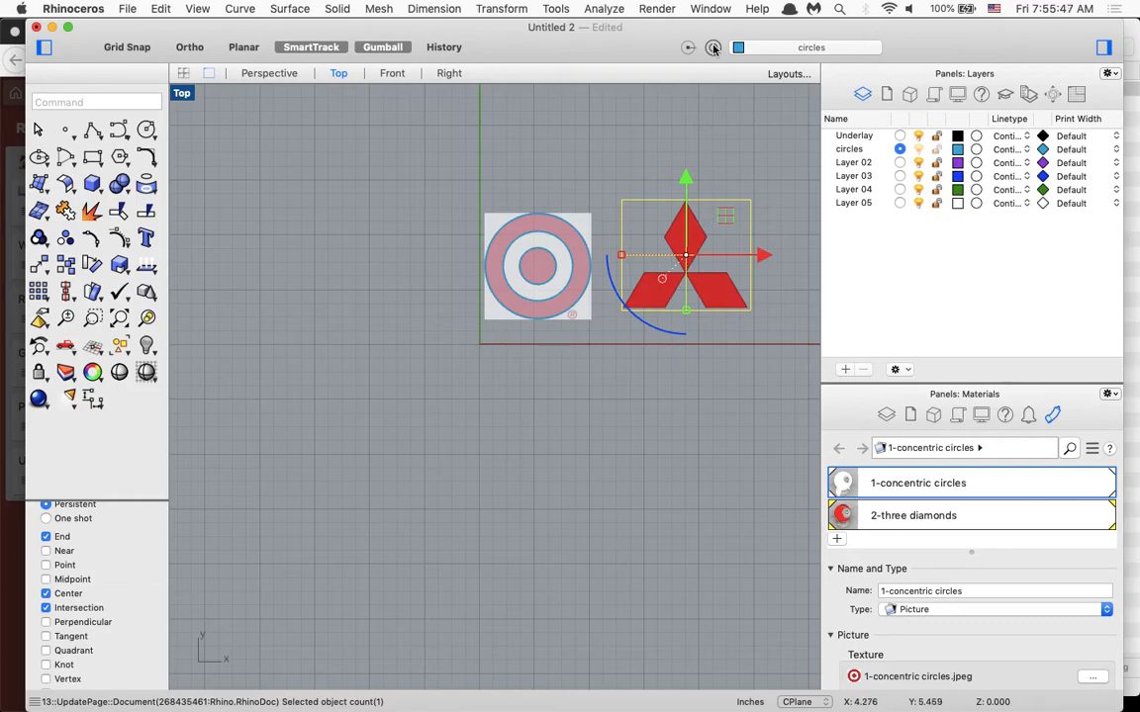
left_click(713, 47)
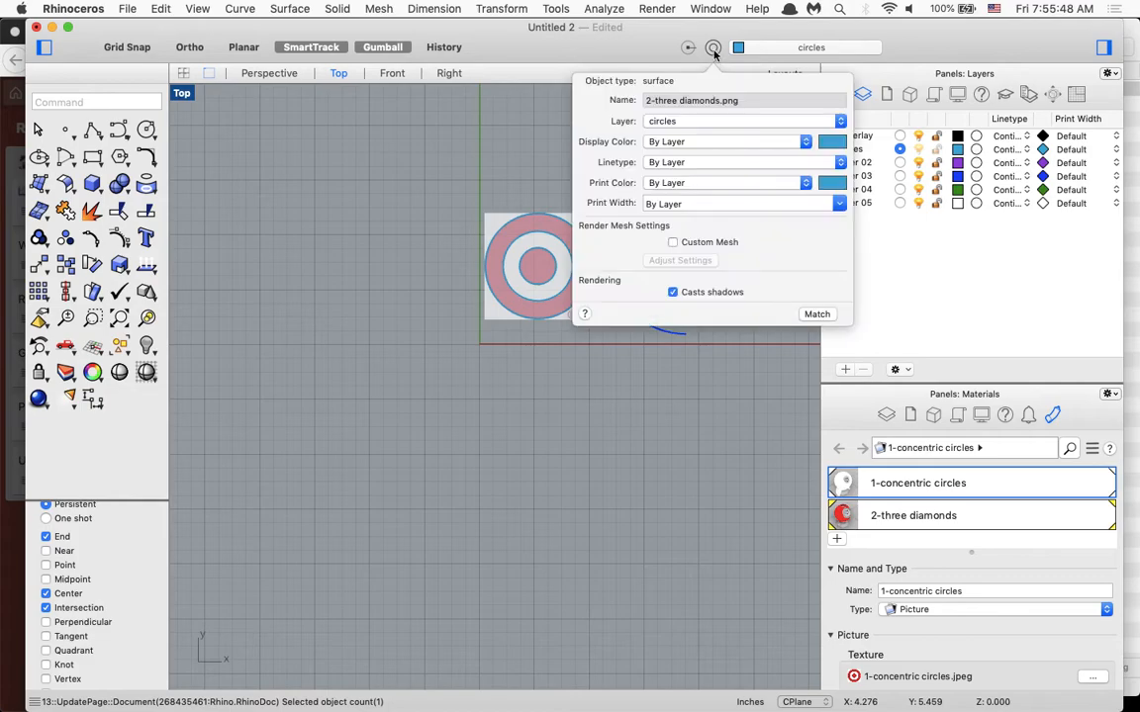
left_click(708, 122)
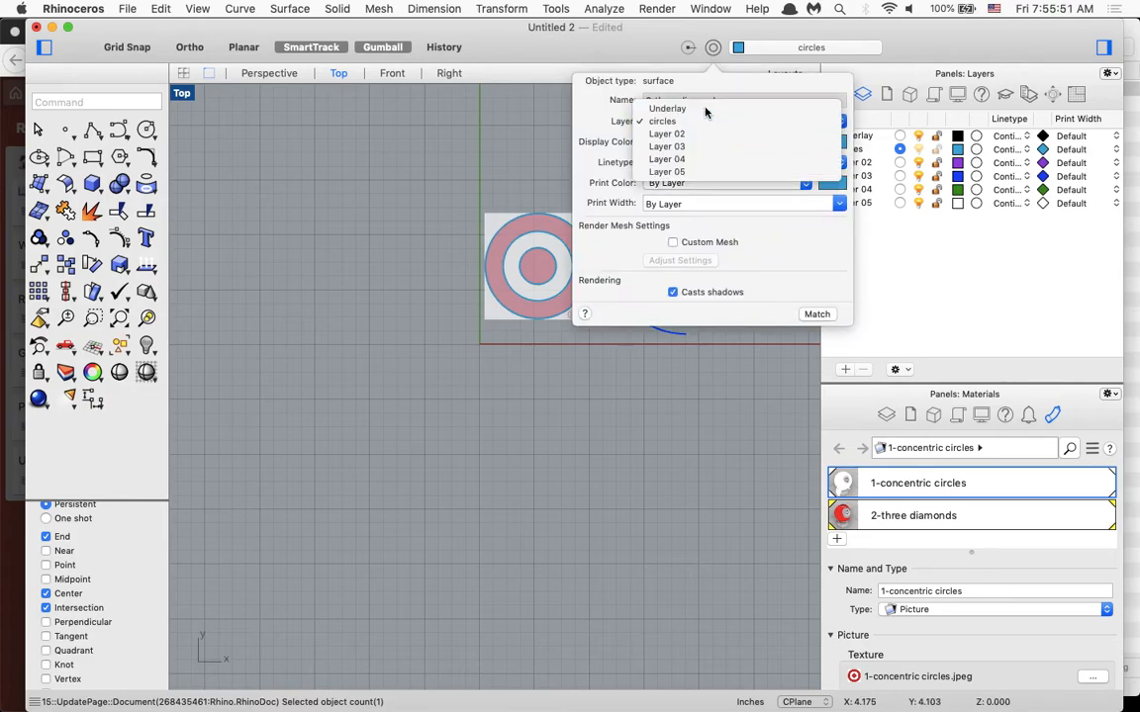
left_click(707, 109)
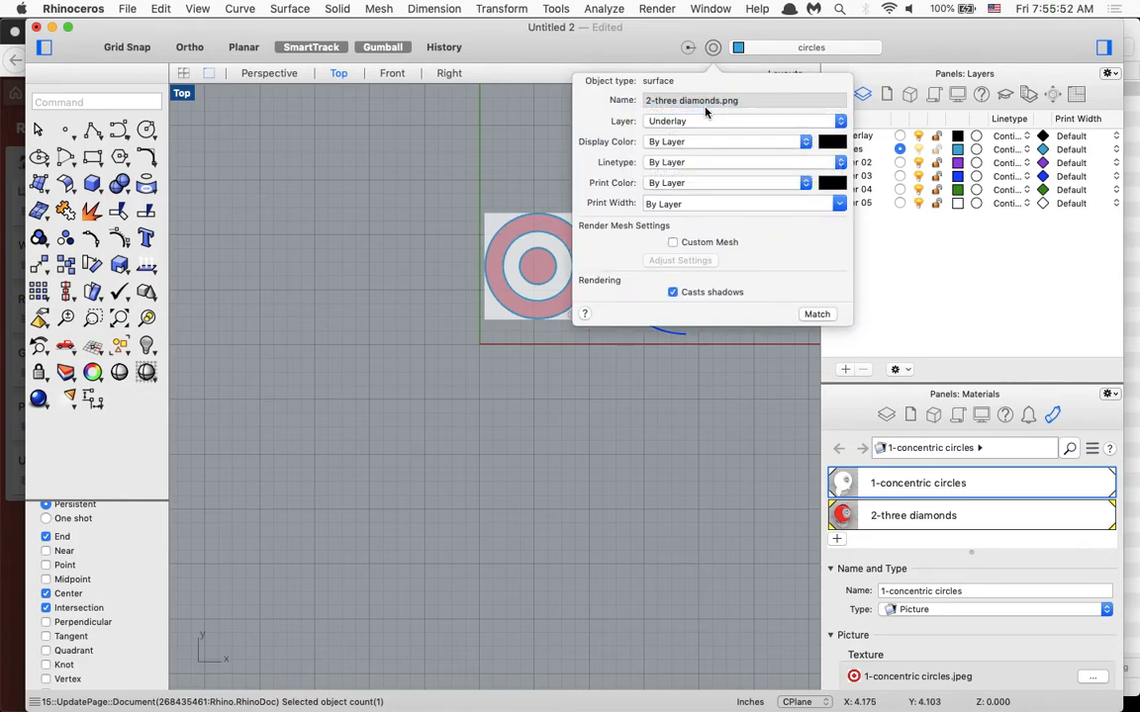
left_click(758, 375)
Move the three diamonds picture above and to the right of the circles logo, and toggle the Underlay layer's visibility to check it.
scroll(767, 325, "up", 3)
scroll(768, 328, "up", 2)
scroll(767, 328, "right", 2)
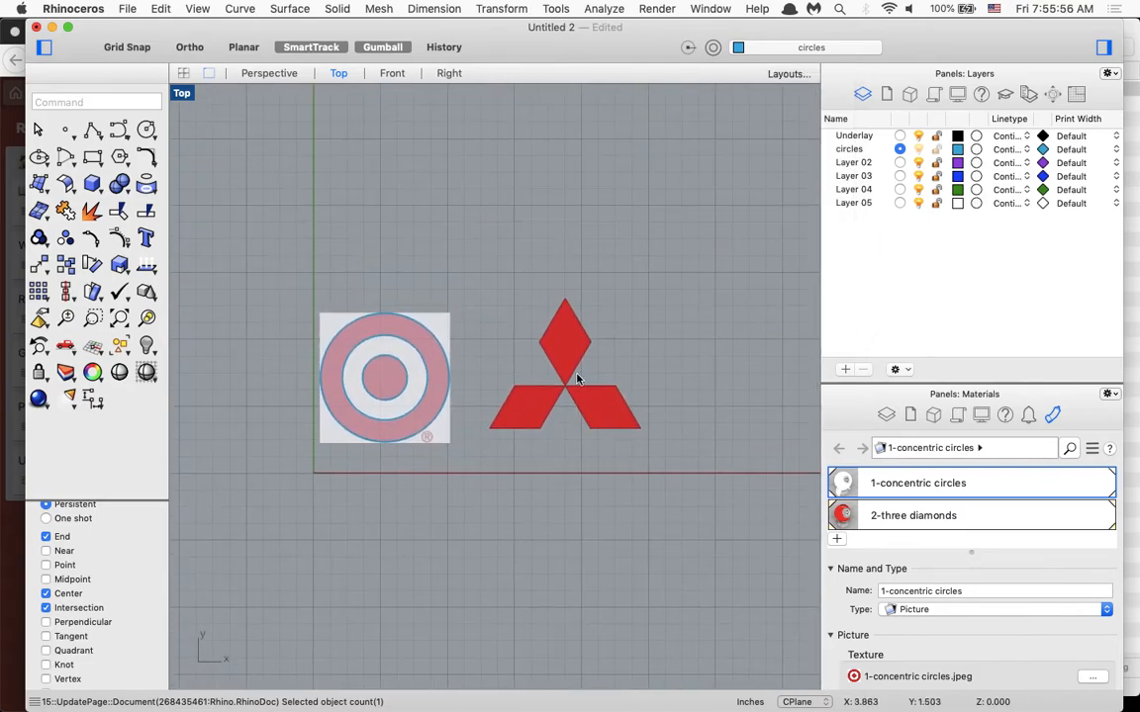
left_click_drag(558, 352, 575, 234)
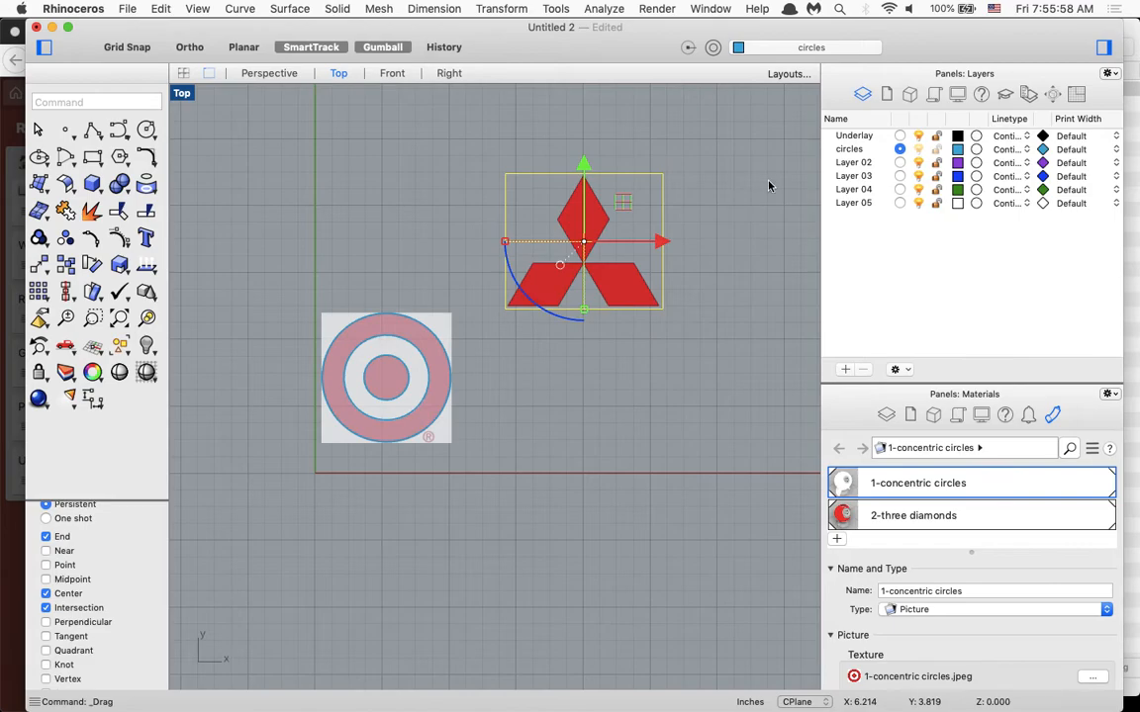
left_click(918, 137)
left_click(918, 137)
Rename Layer 02 as three diamonds.
left_click(860, 149)
left_click(866, 163)
left_click(869, 164)
type("three diamonds")
key("Return")
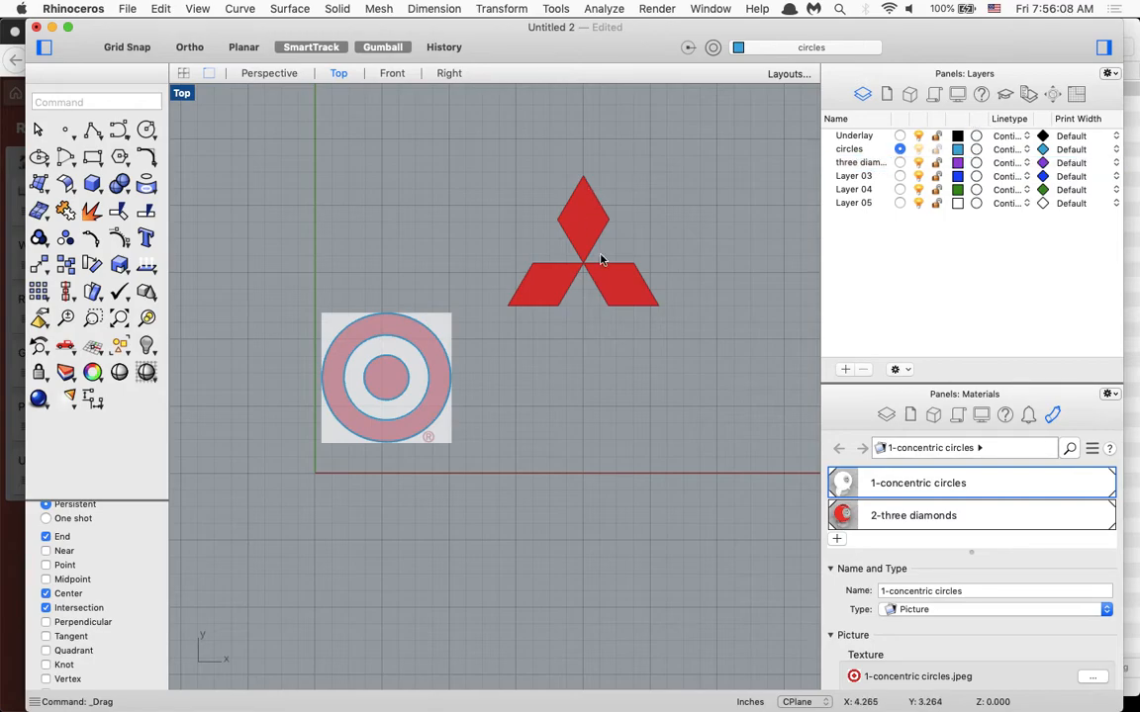
Trace the logo's upper diamond with a closed polyline with sides of about 0.75 in, starting at the point where the three diamonds meet.
scroll(596, 254, "up", 3)
scroll(588, 252, "up", 5)
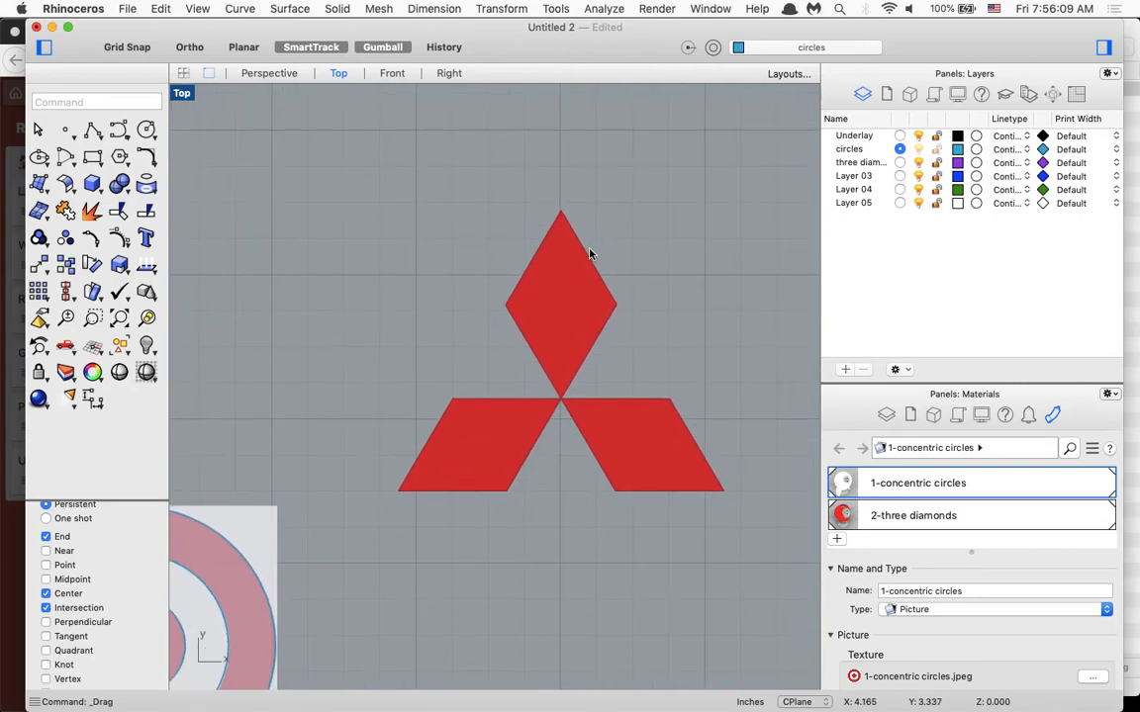
scroll(589, 249, "down", 2)
type("po")
key("Return")
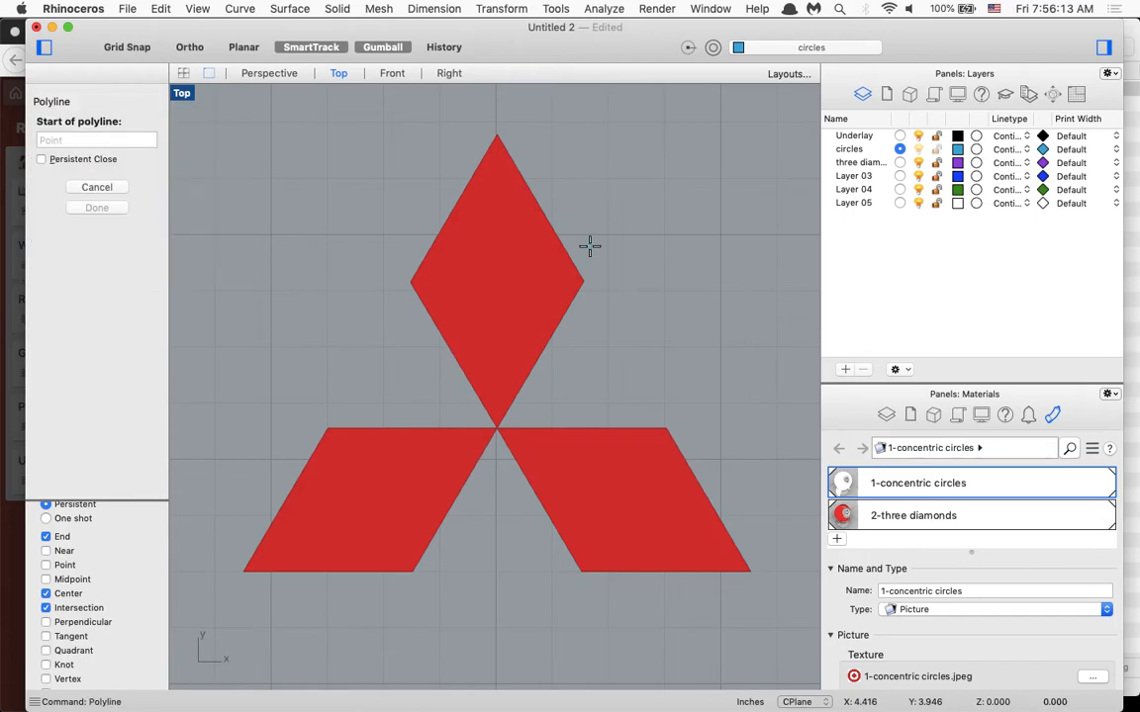
left_click(495, 429)
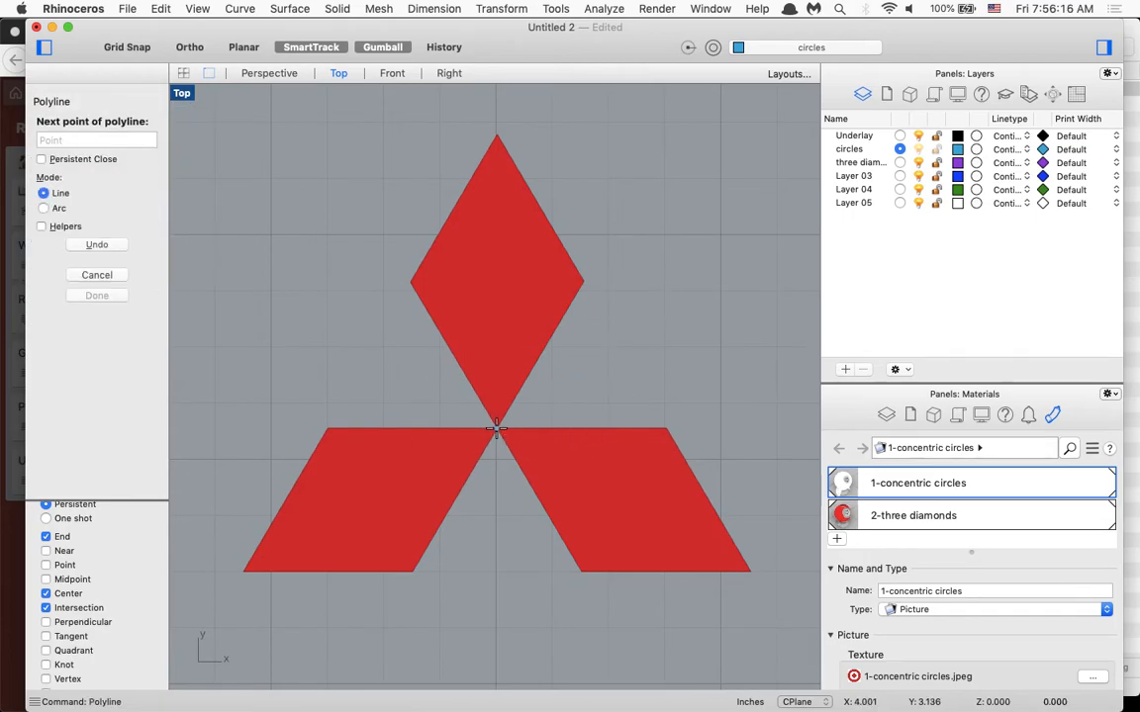
left_click(582, 281)
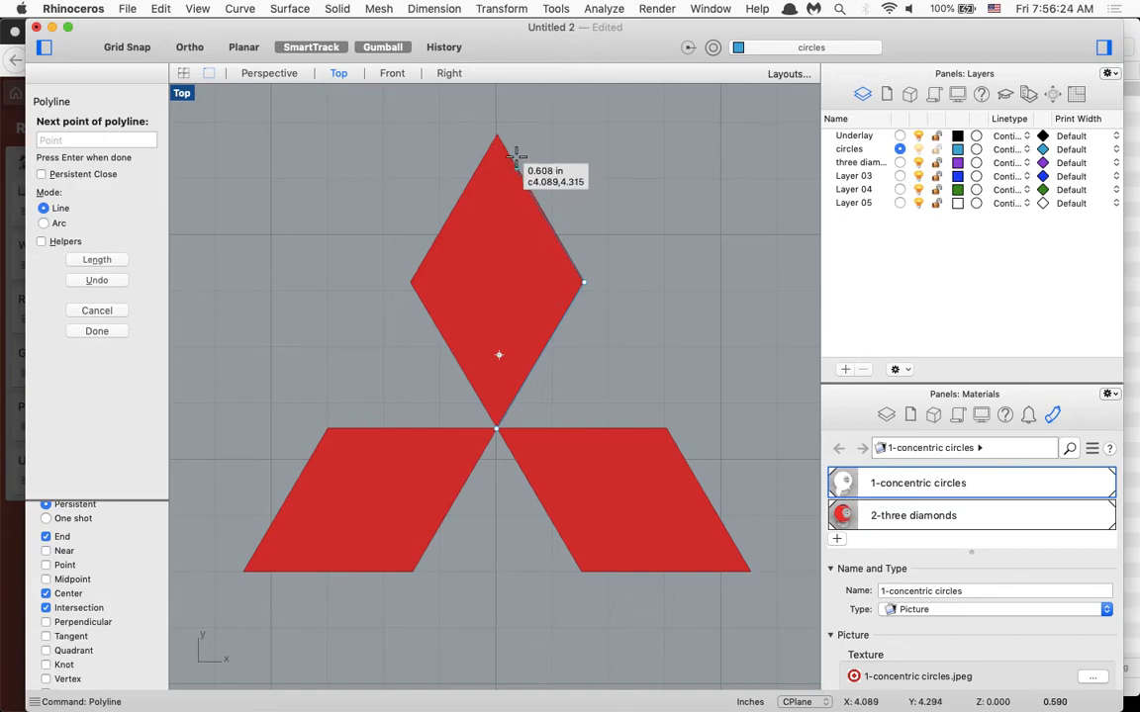
key("alt")
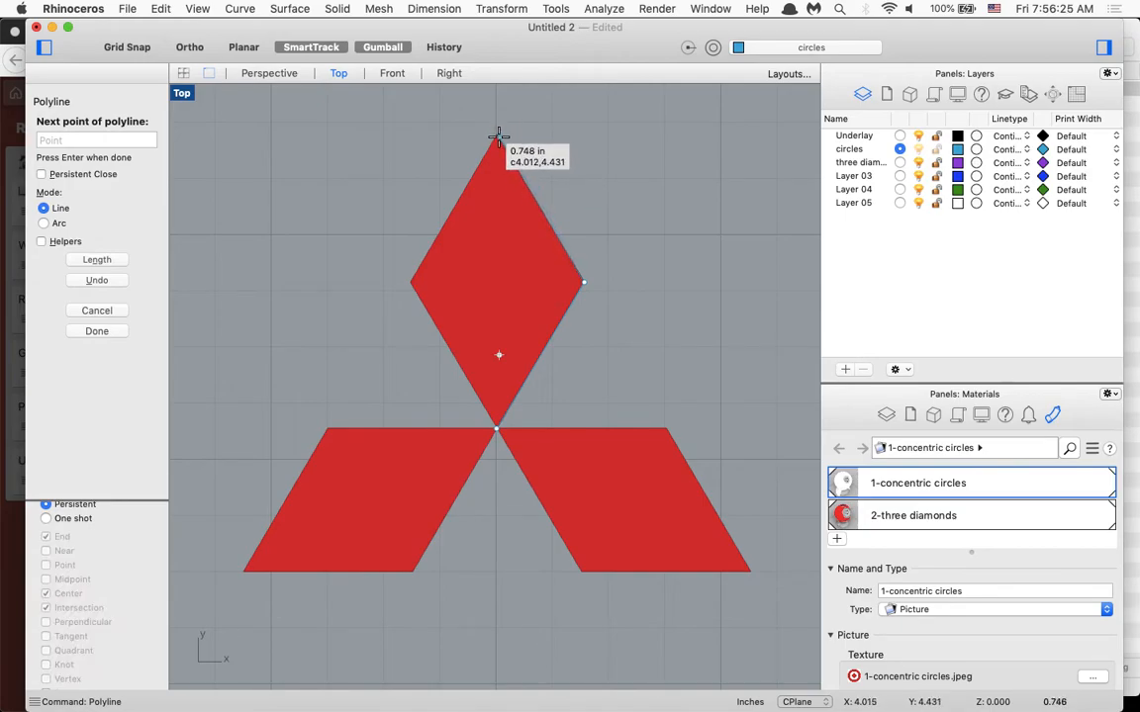
left_click(497, 135)
left_click(411, 283)
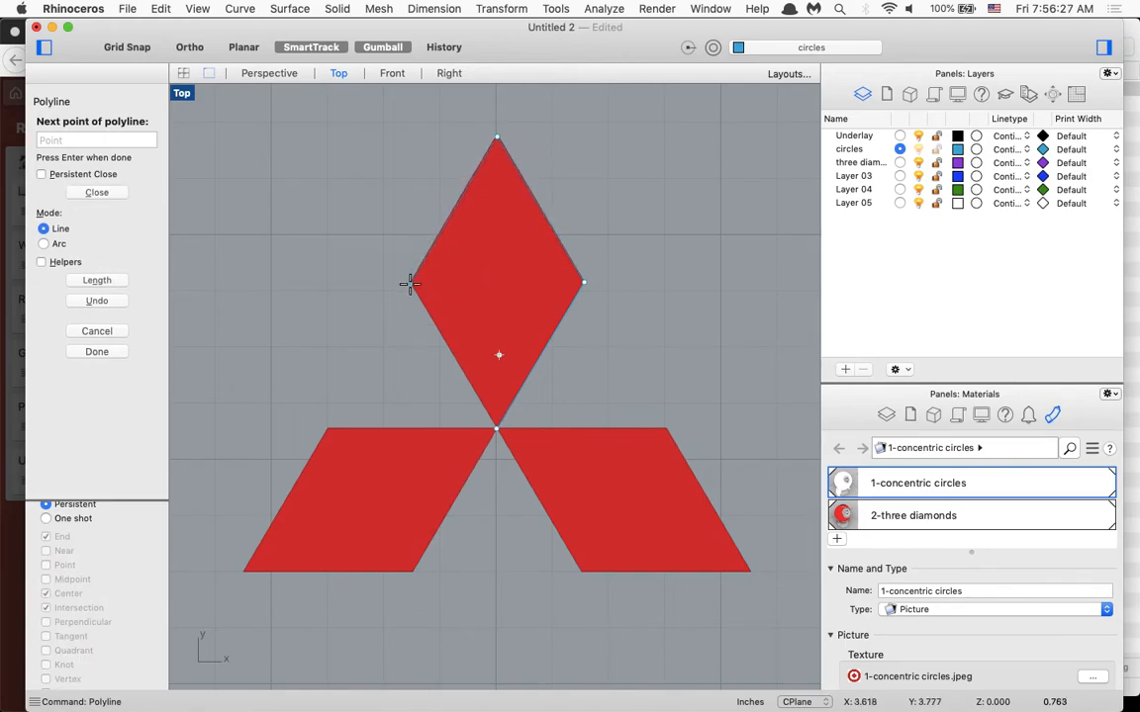
left_click(497, 427)
key("Return")
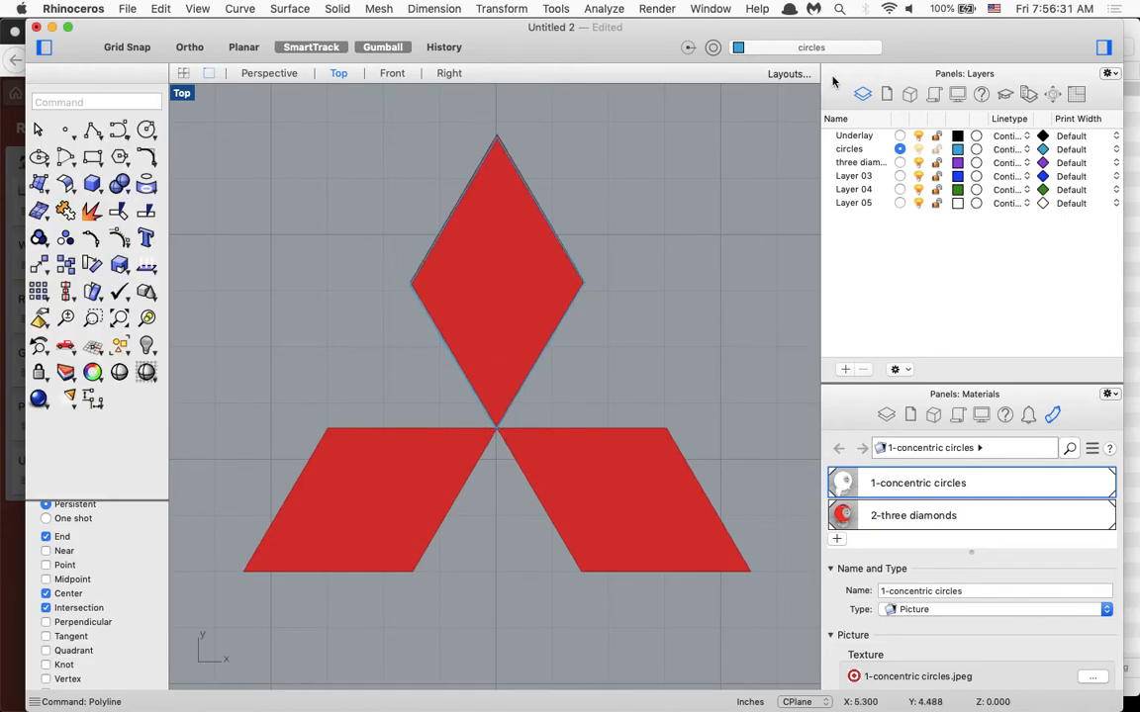
Check the diamond outline by toggling the Underlay layer's visibility, and lock the Underlay layer.
left_click(917, 138)
left_click(917, 140)
scroll(758, 400, "down", 2)
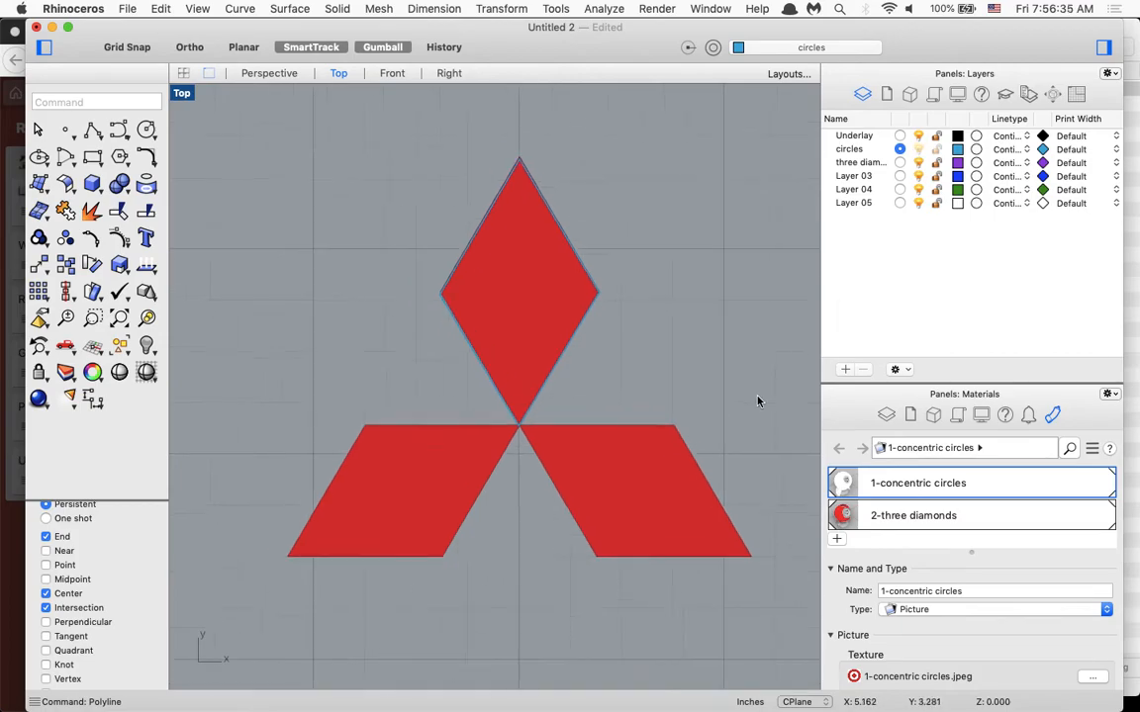
left_click(511, 252)
Try copying the upper diamond's outline over the lower-right diamond, and delete the copy.
left_click(570, 270)
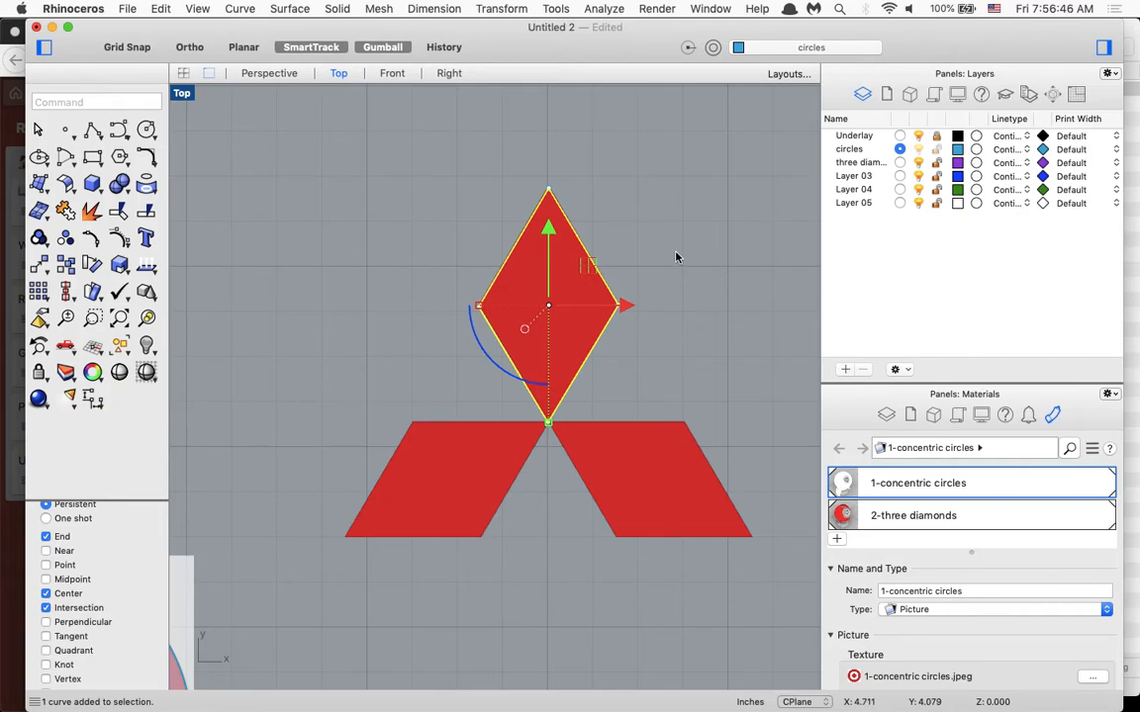
key("super+c")
key("super+v")
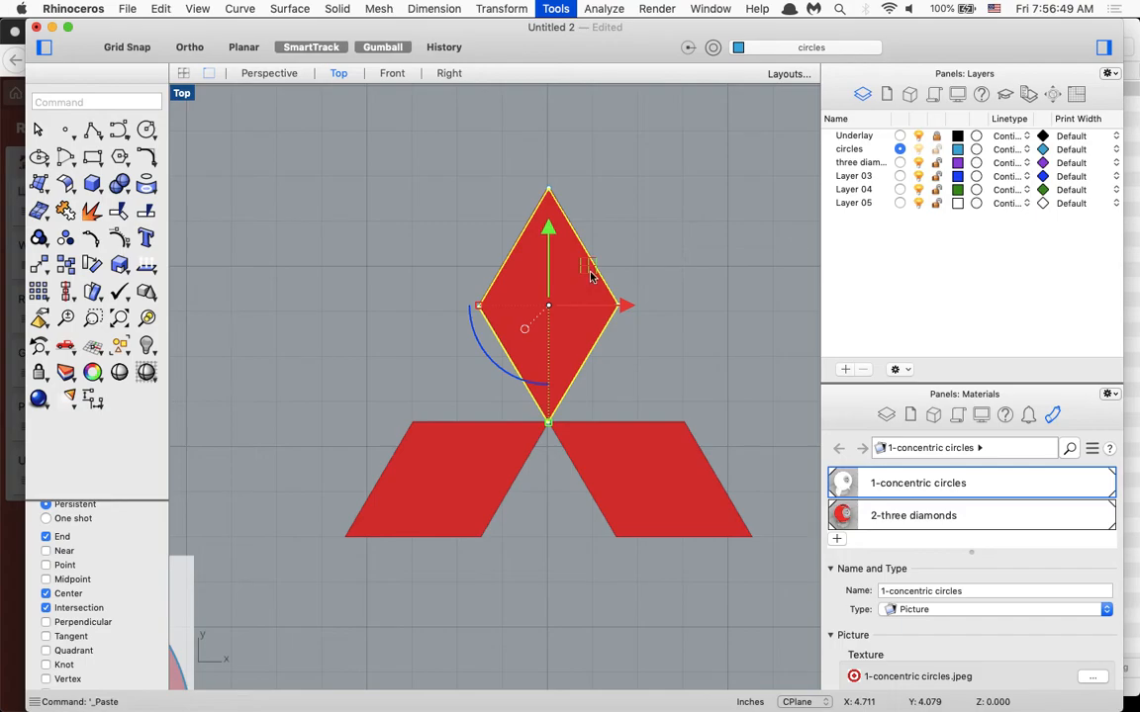
left_click_drag(590, 268, 690, 410)
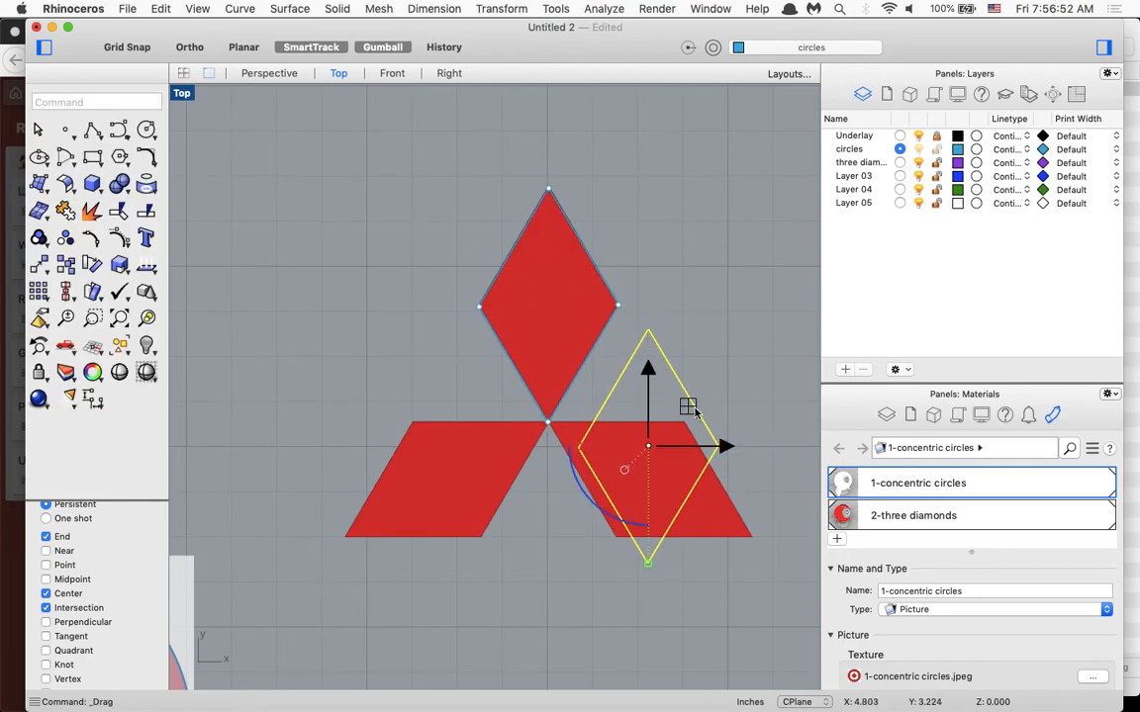
left_click_drag(600, 514, 676, 463)
key("Delete")
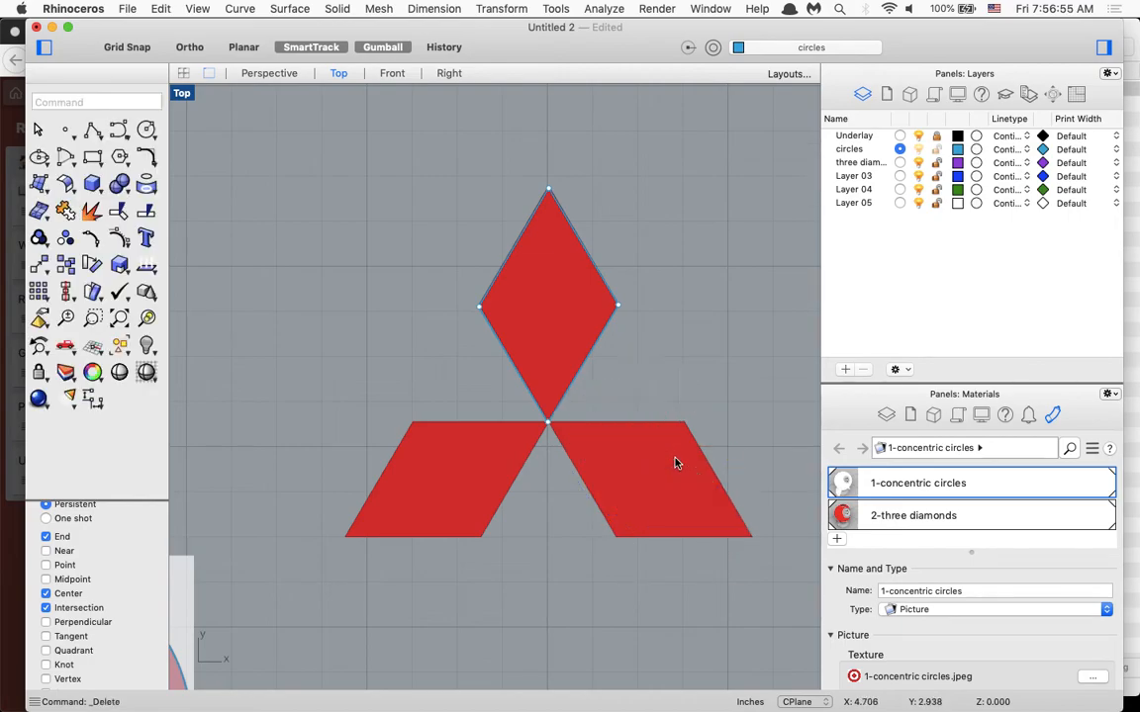
type("poly")
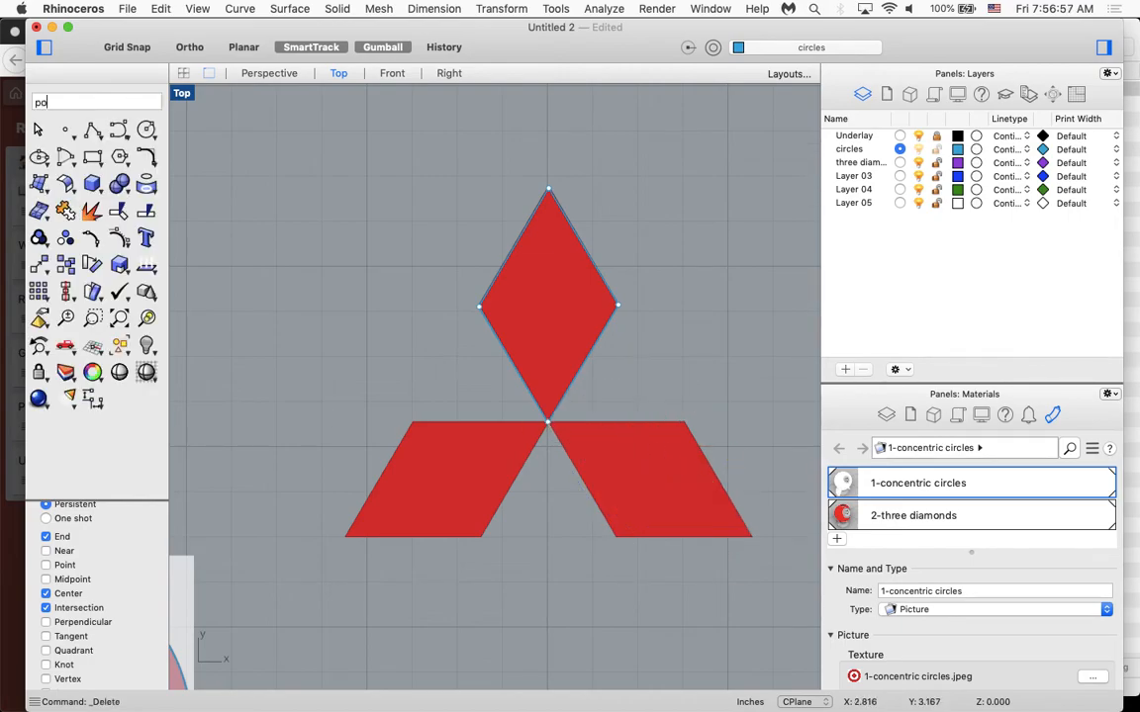
key("Return")
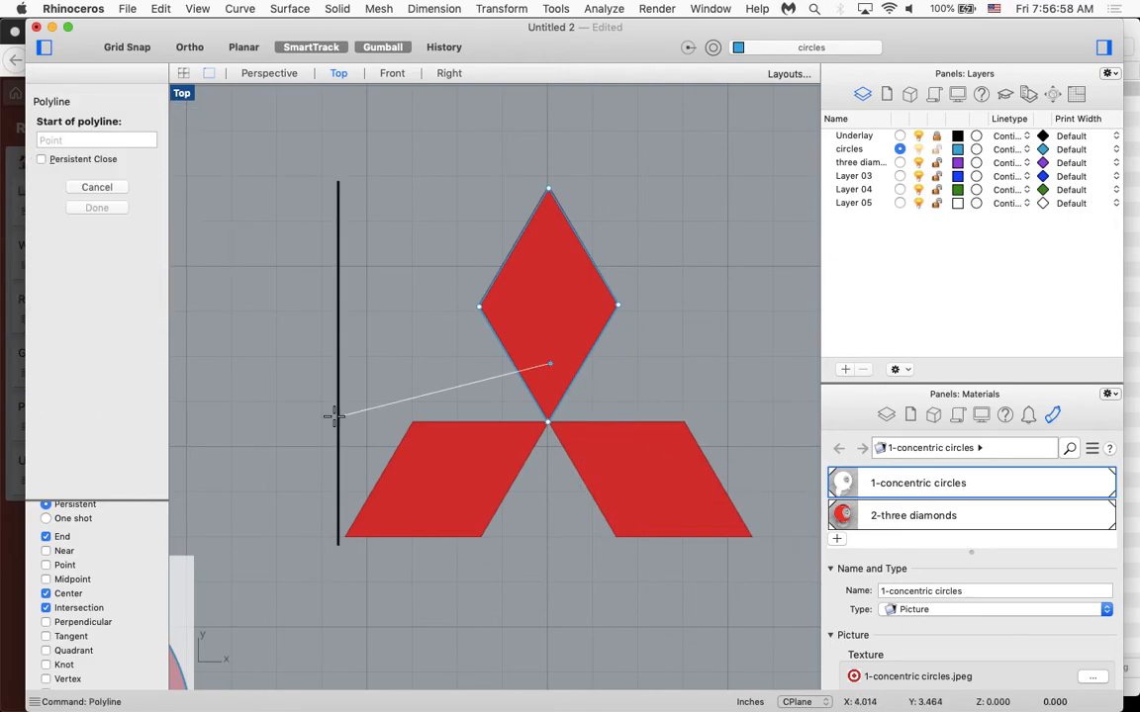
left_click(548, 422)
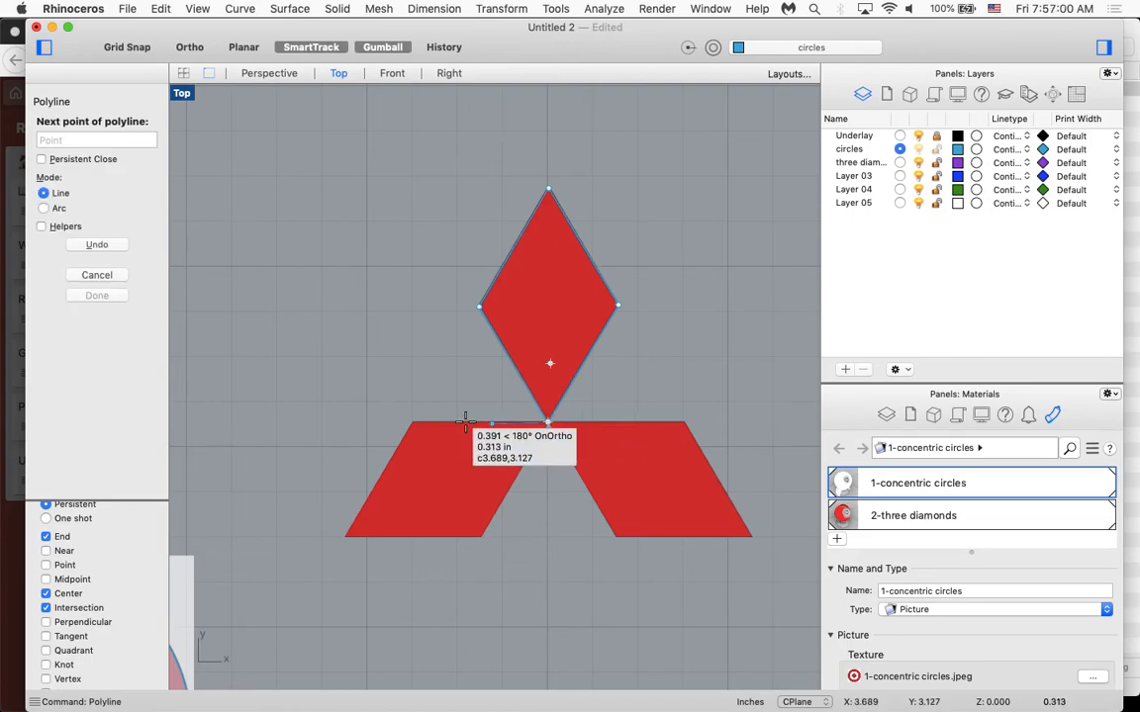
left_click(412, 421)
key("Return")
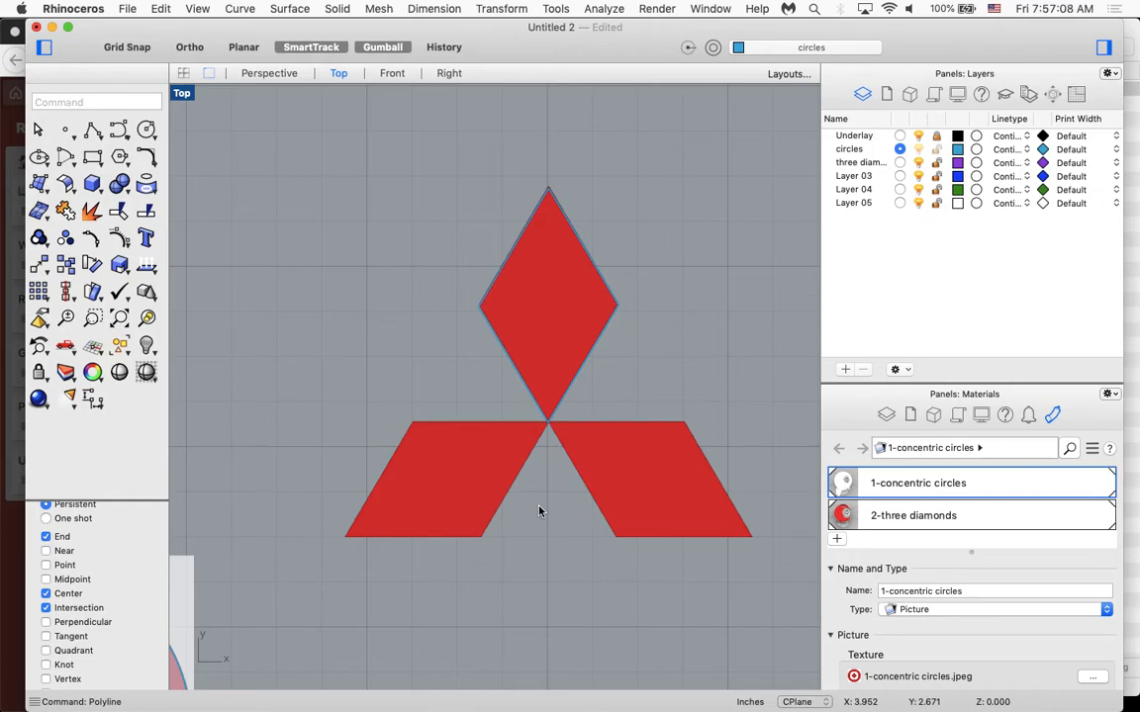
Polar-array the upper diamond's outline as 3 items over 360 degrees around the point where the diamonds meet, and check it by toggling the Underlay layer.
type("Arraypolar")
key("Return")
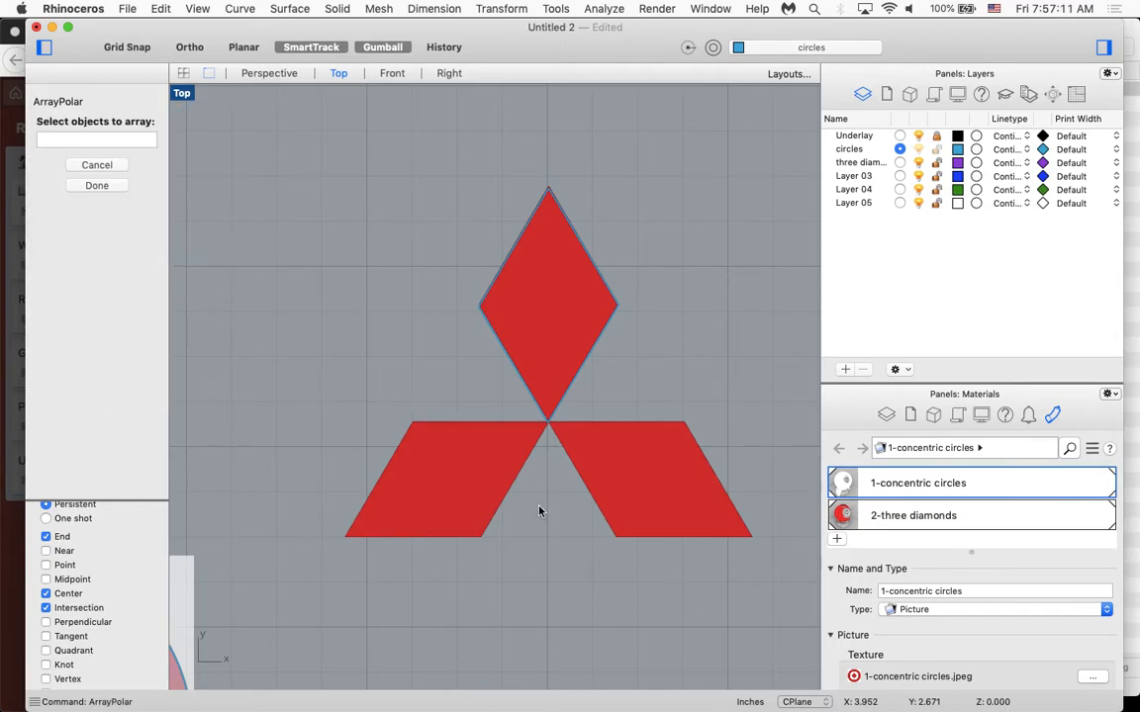
left_click(592, 268)
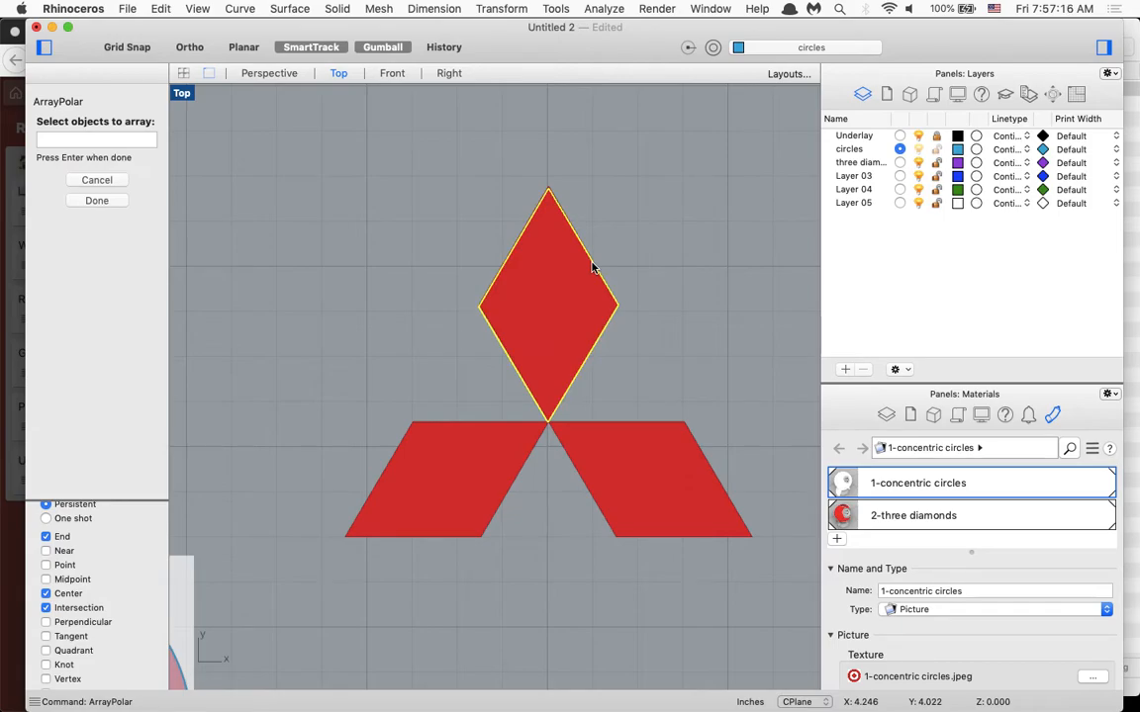
key("Return")
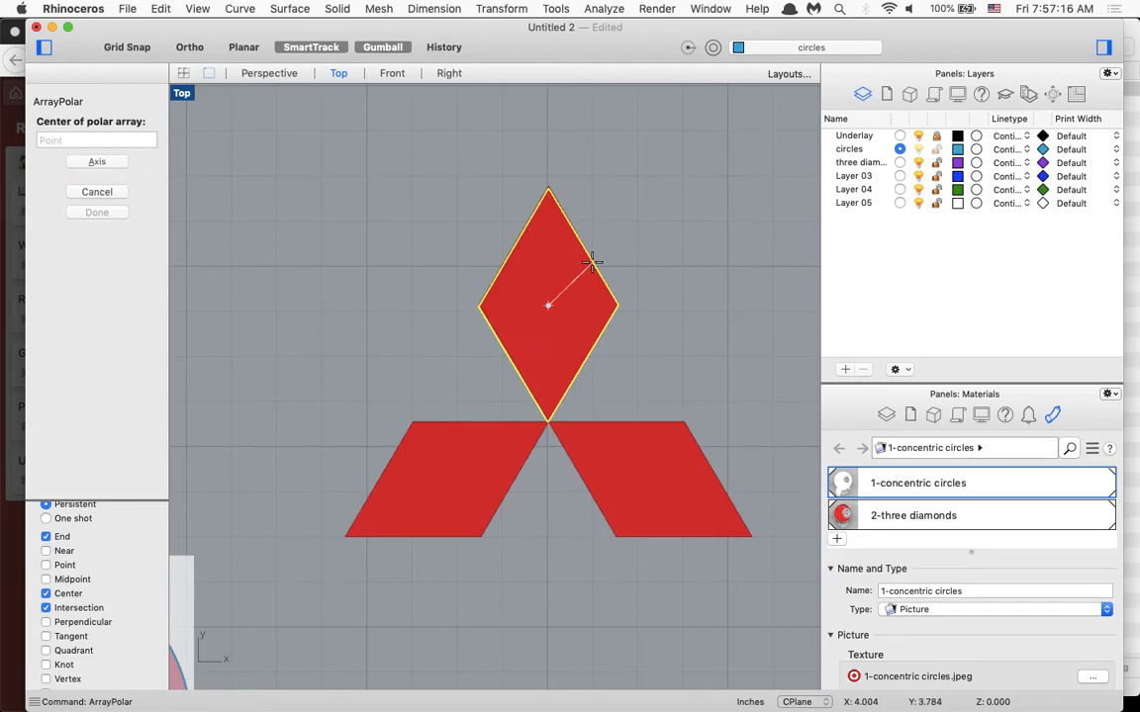
left_click(547, 424)
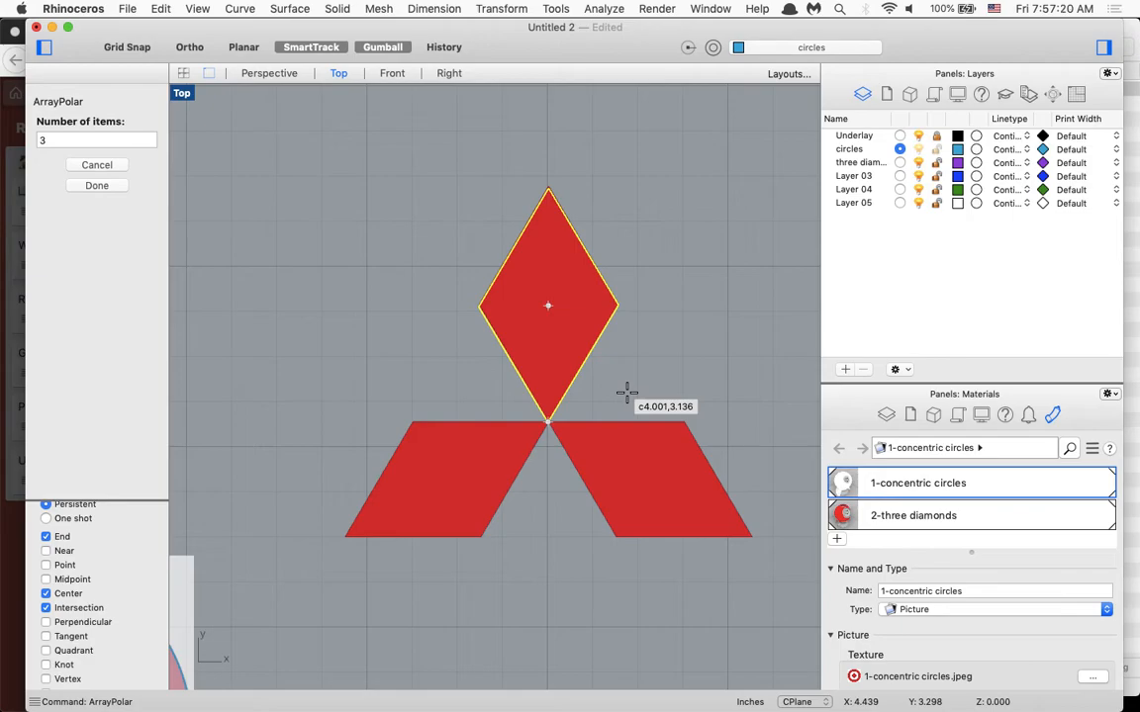
key("Return")
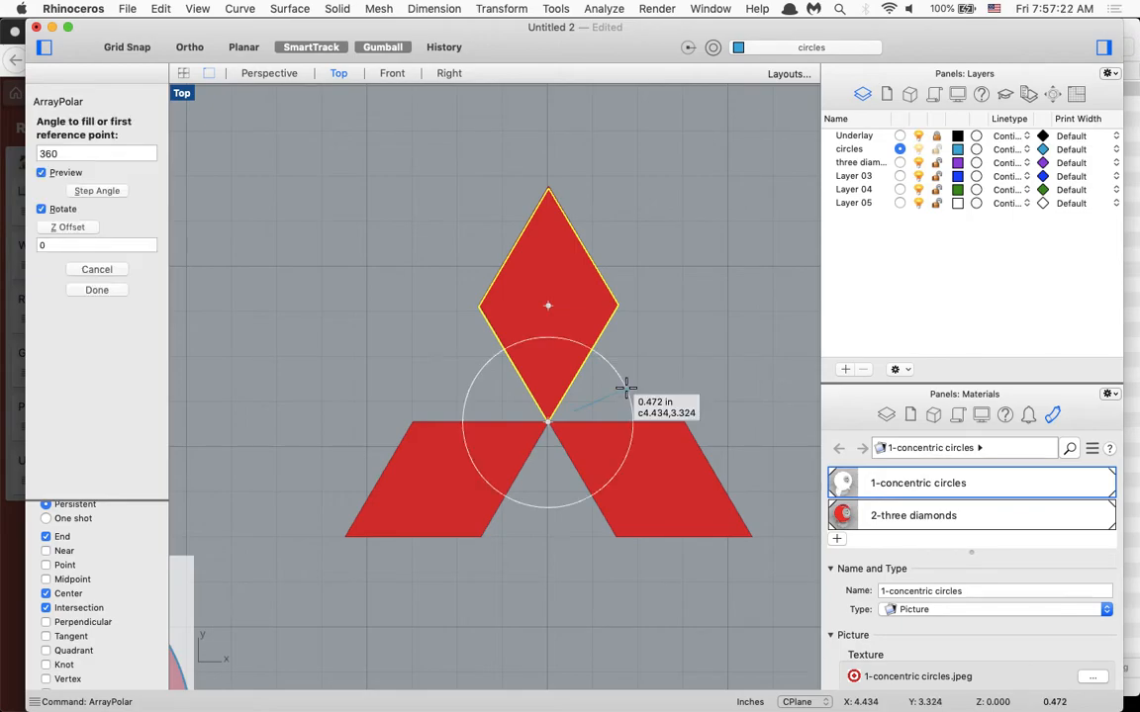
left_click(547, 187)
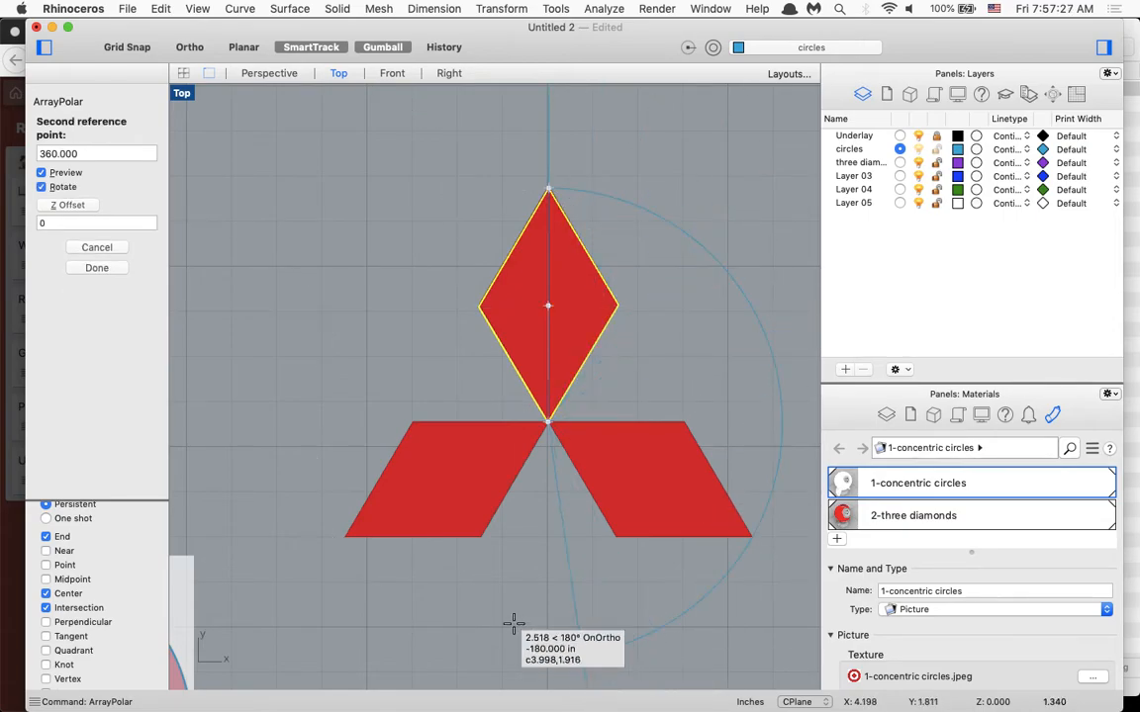
left_click(547, 197)
key("Return")
left_click(677, 424)
left_click(782, 309)
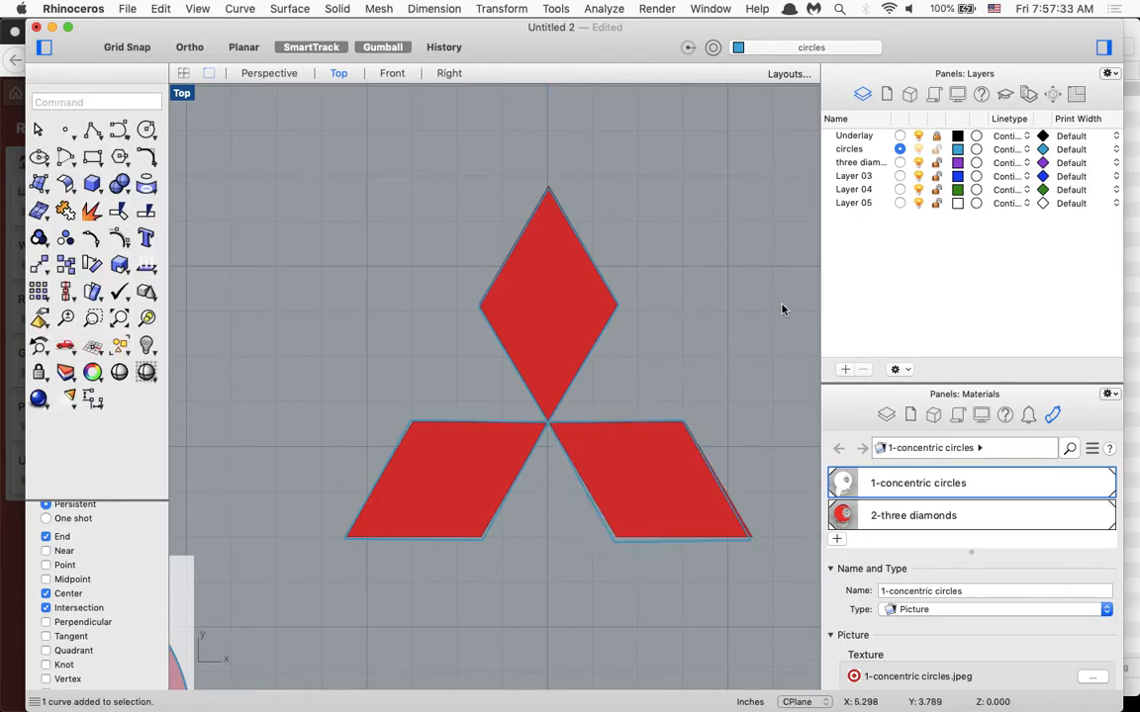
left_click(919, 136)
left_click(919, 137)
scroll(722, 334, "right", 10)
scroll(725, 327, "left", 3)
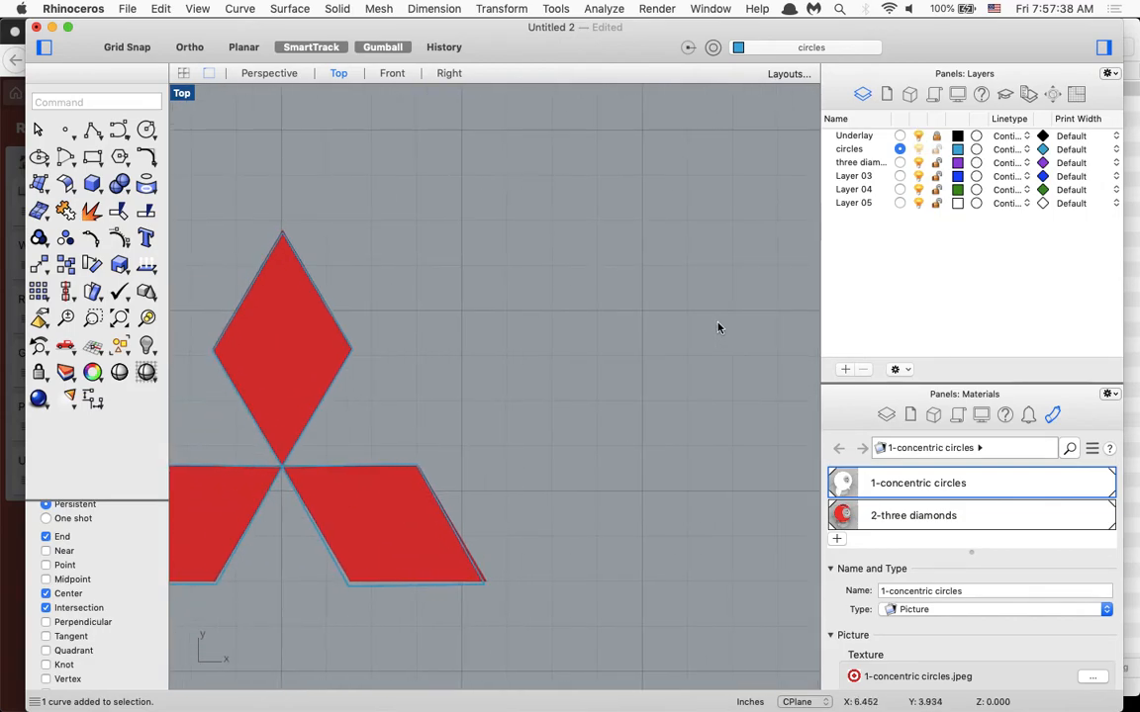
type("Polyline")
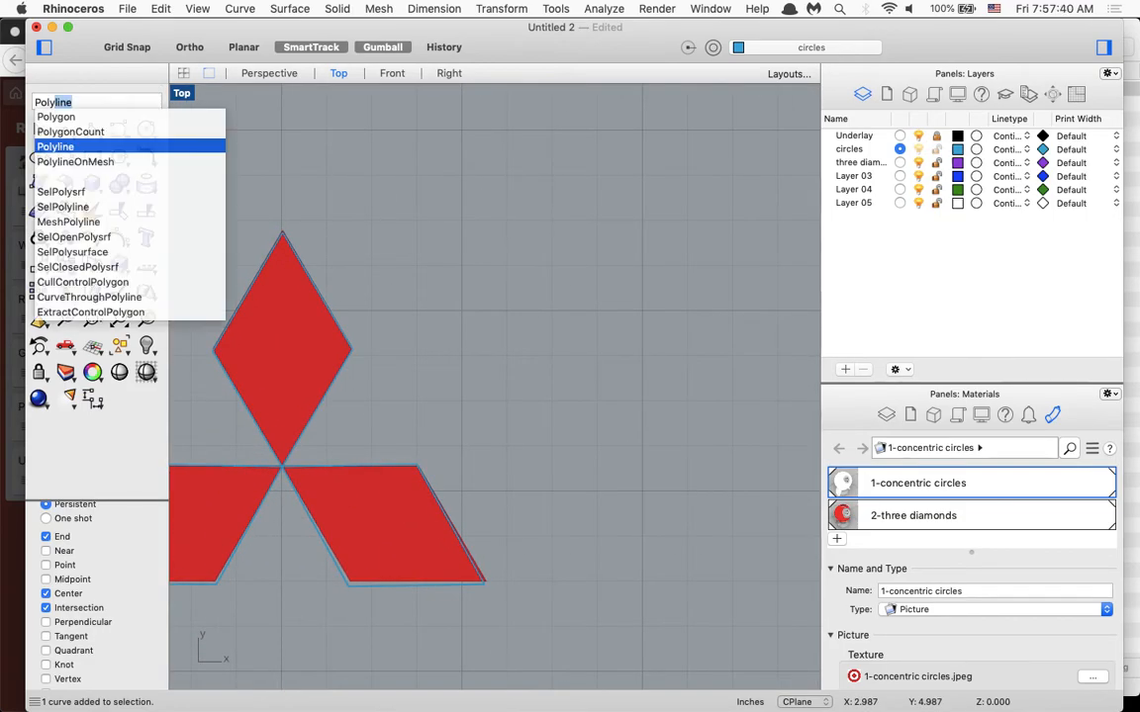
key("Return")
left_click(495, 225)
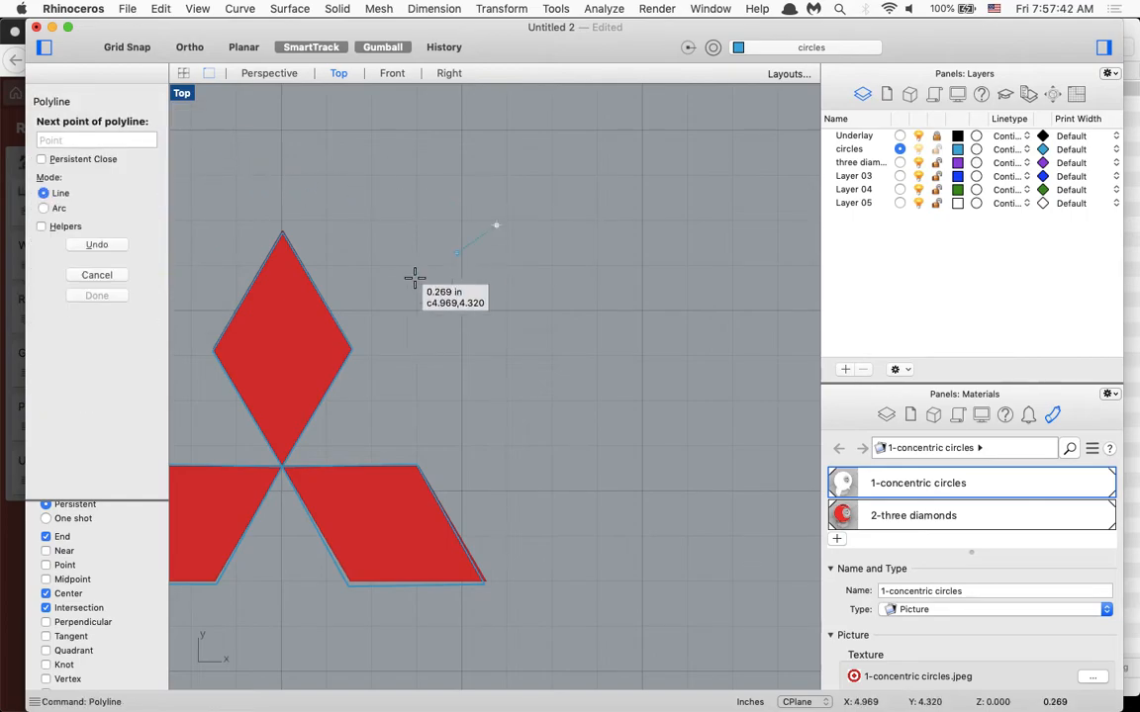
left_click(377, 354)
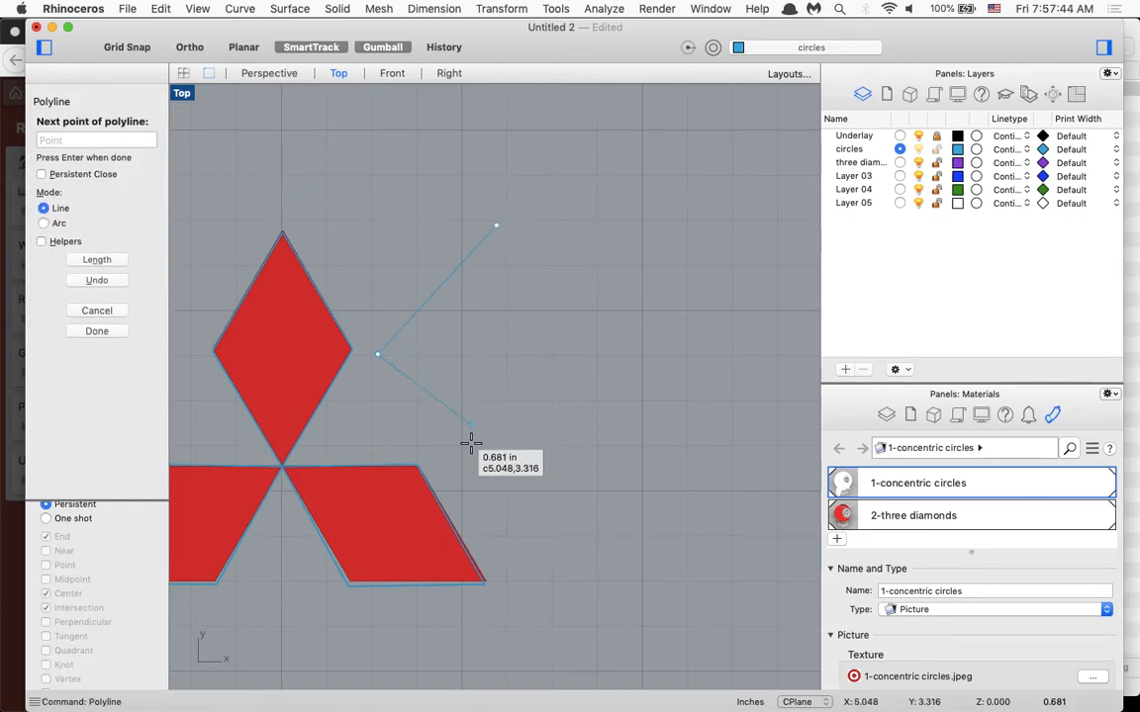
left_click(494, 493)
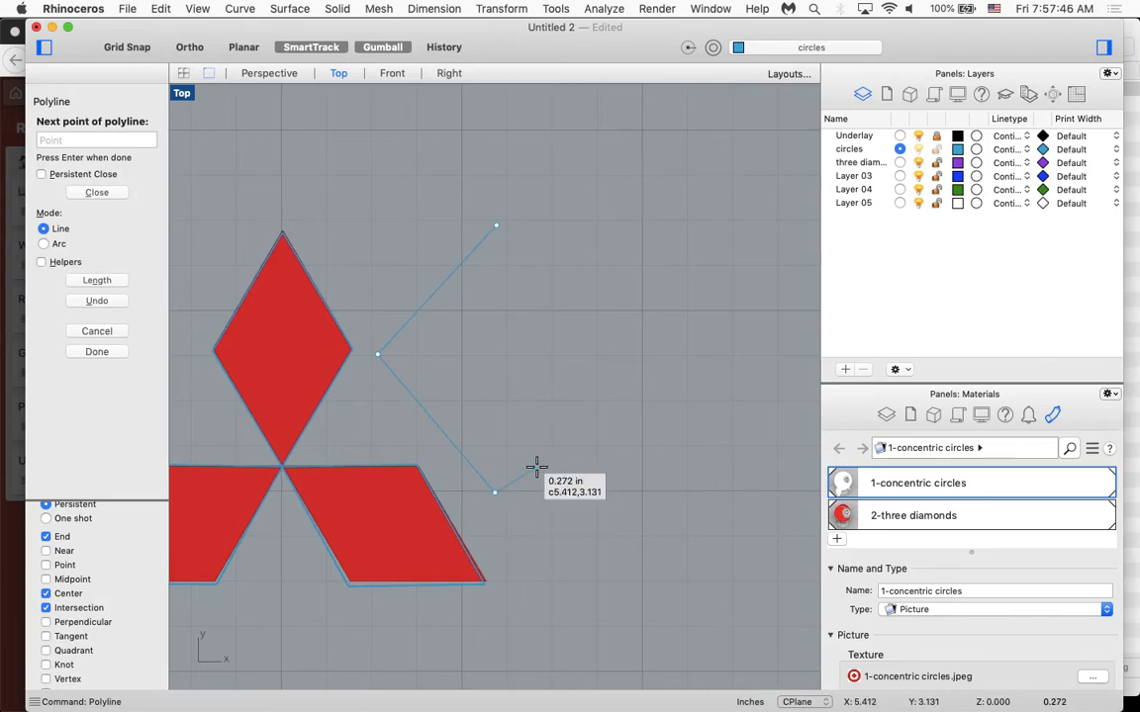
key("Escape")
Draw an open two-segment polyline shaped like a left-pointing chevron in the empty area to the right of the upper diamond.
key("Return")
left_click(569, 228)
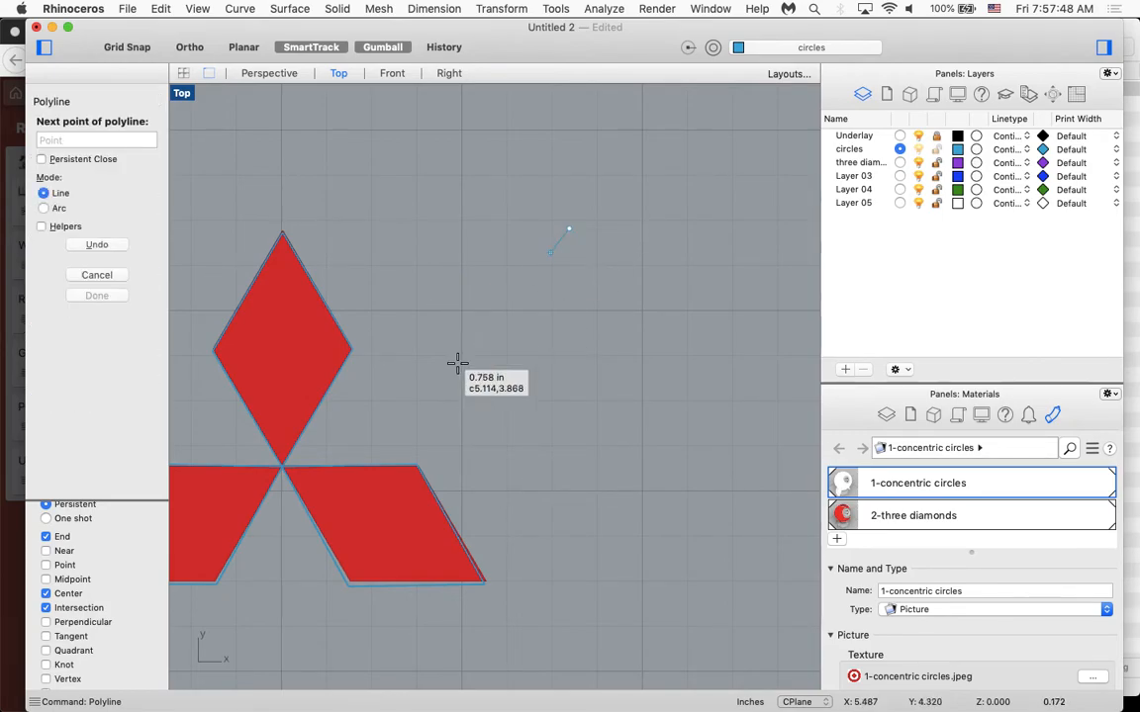
left_click(439, 379)
left_click(536, 557)
key("Return")
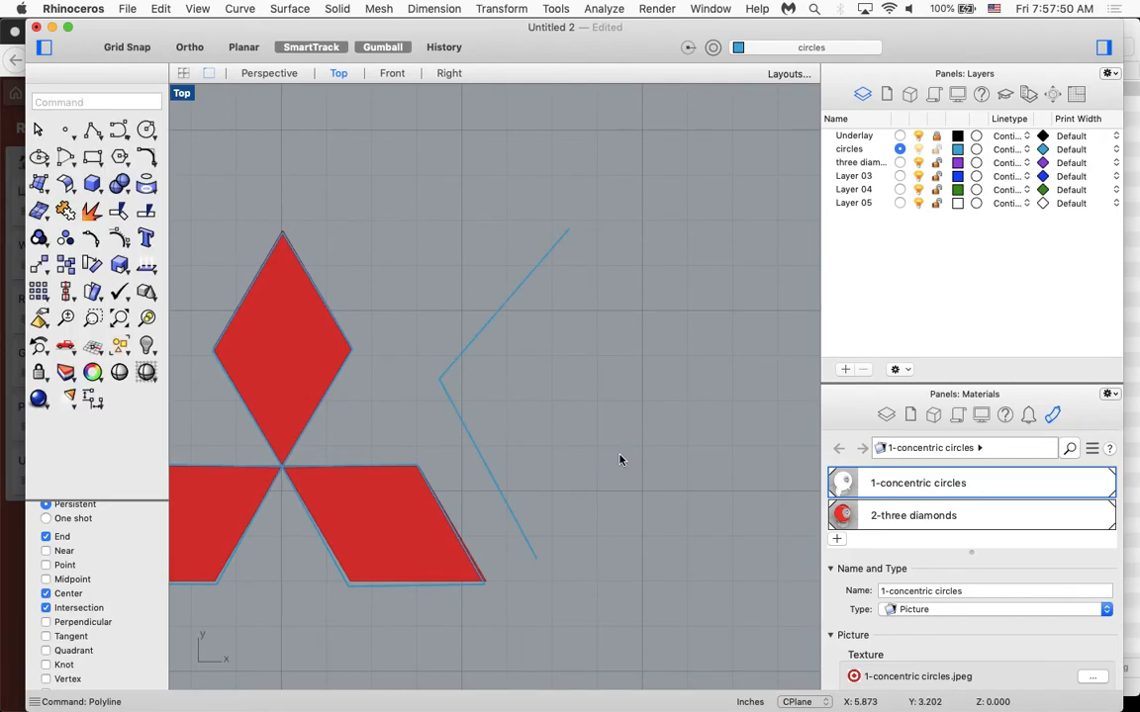
Draw a vertical line just to the right of the open polyline, between its two free ends.
type("line")
key("Return")
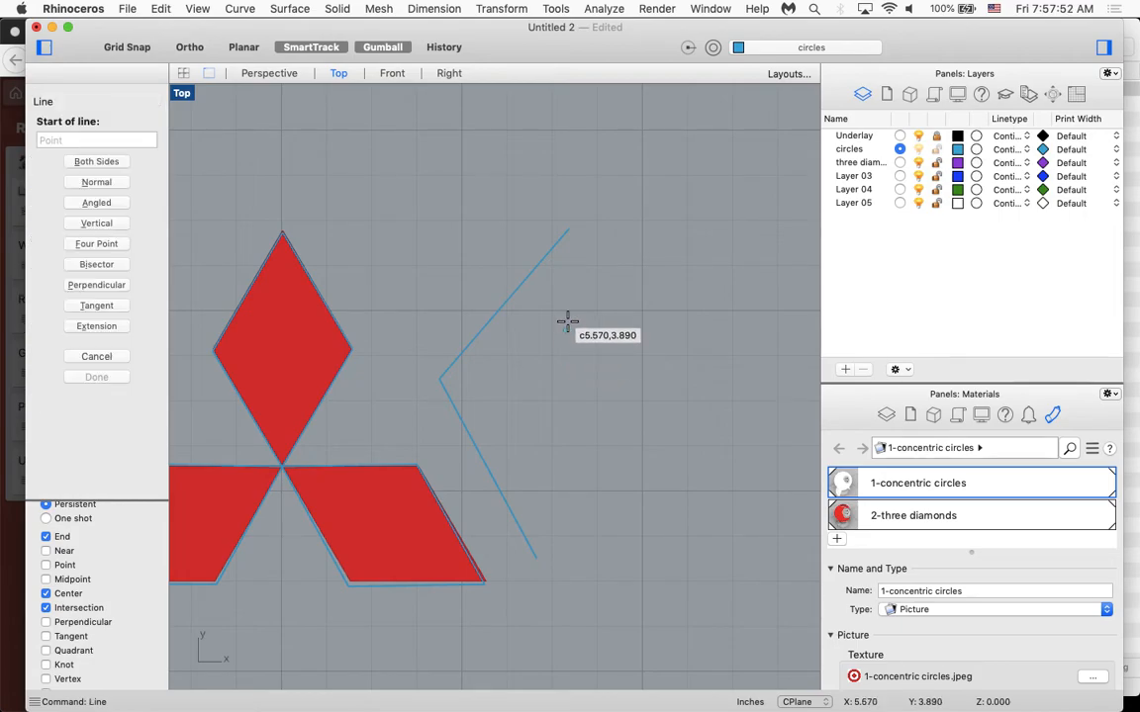
left_click(563, 300)
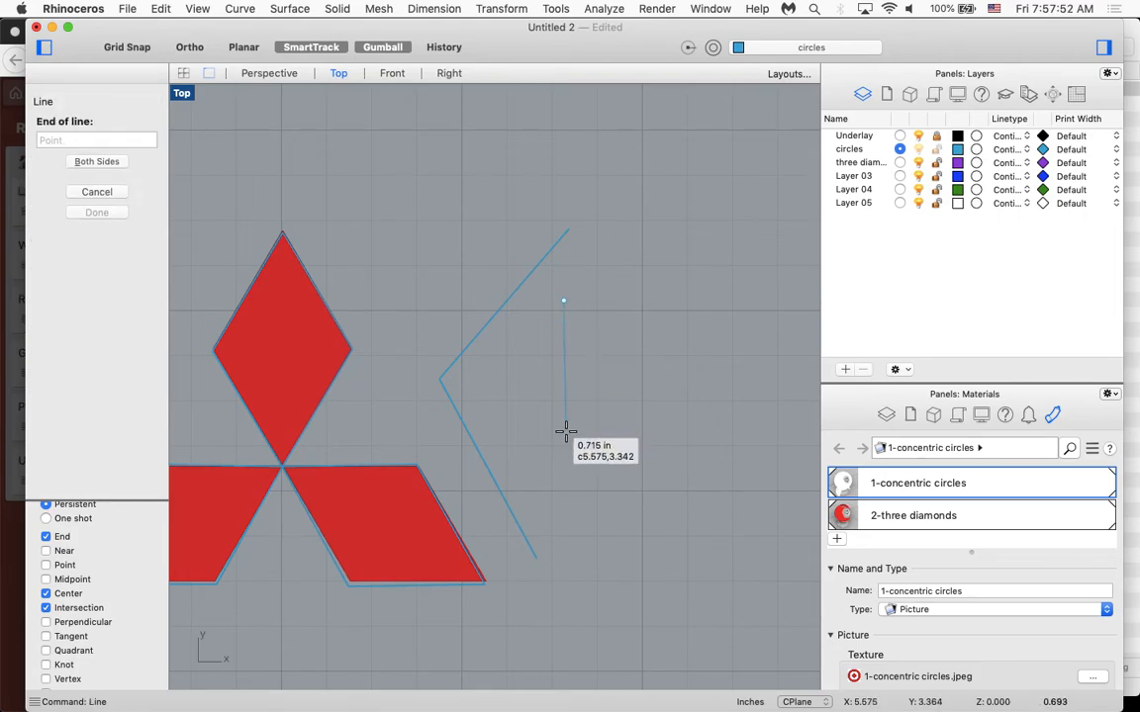
left_click(559, 480)
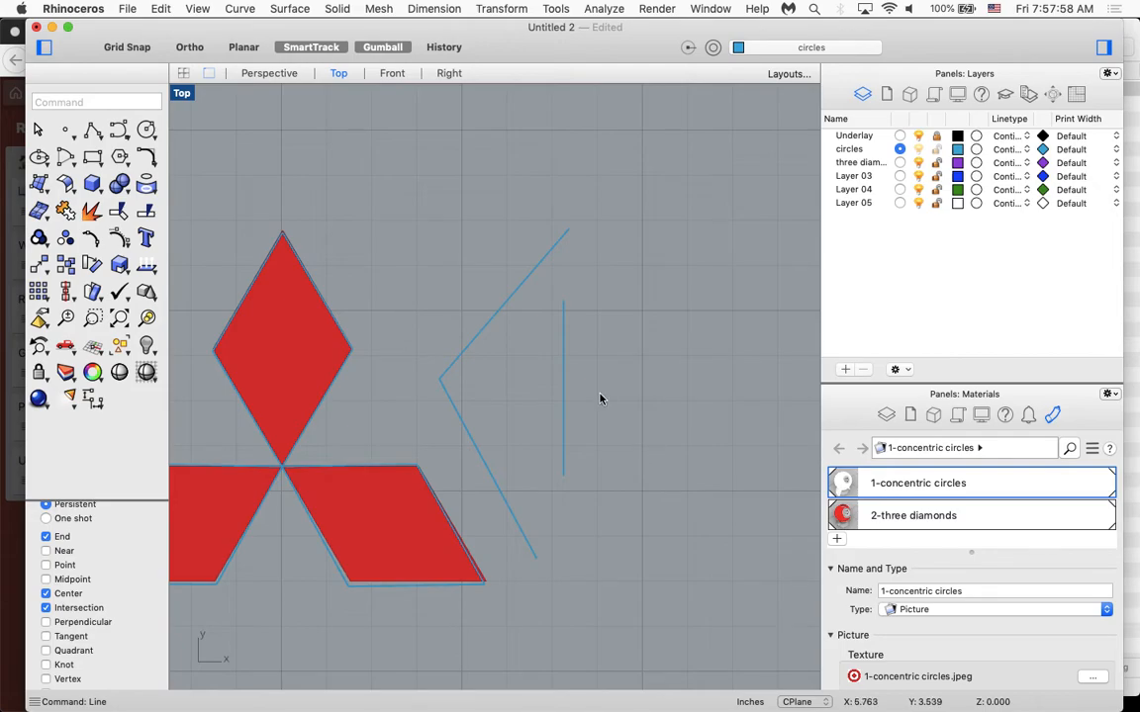
Mirror the open polyline with Symmetry across the vertical line, using the line's two ends as the symmetry plane and turning SmartTrack off.
type("symmetry")
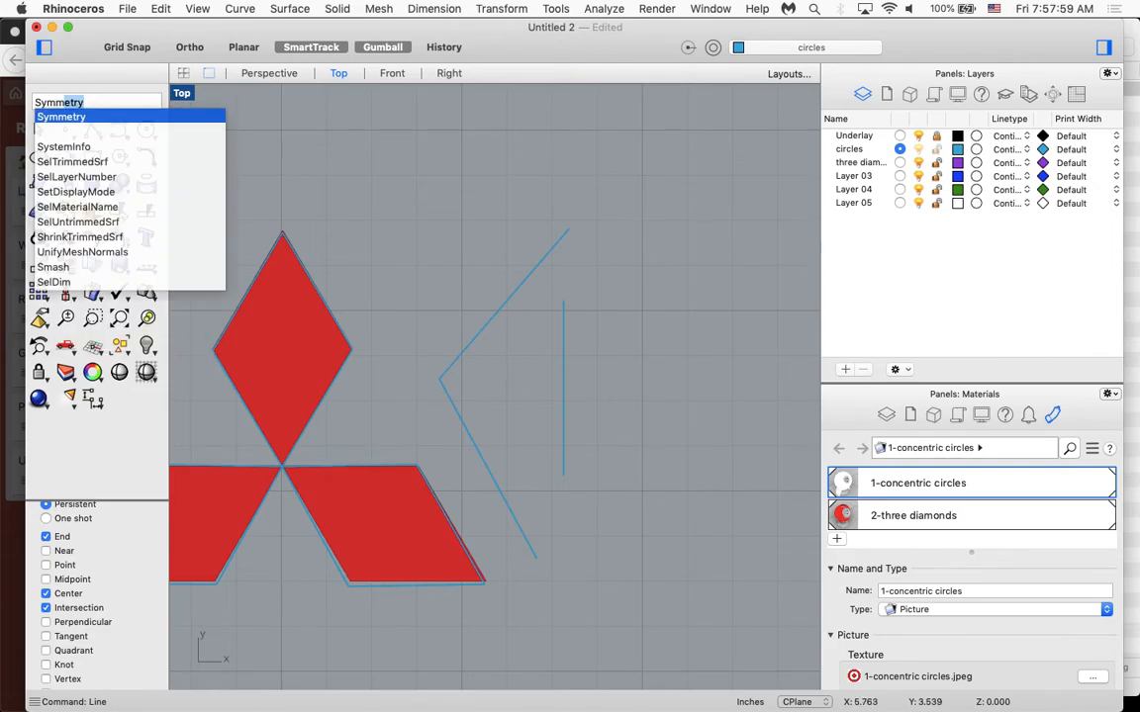
key("Return")
left_click(485, 318)
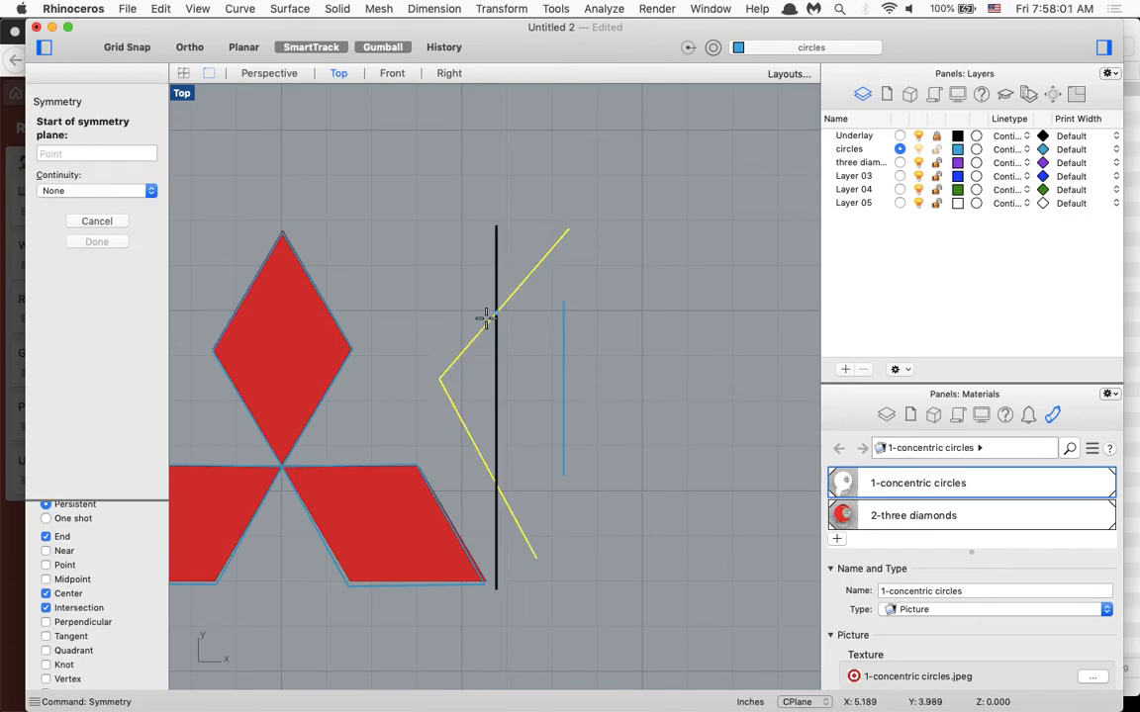
scroll(94, 614, "down", 5)
scroll(94, 621, "up", 2)
left_click(80, 651)
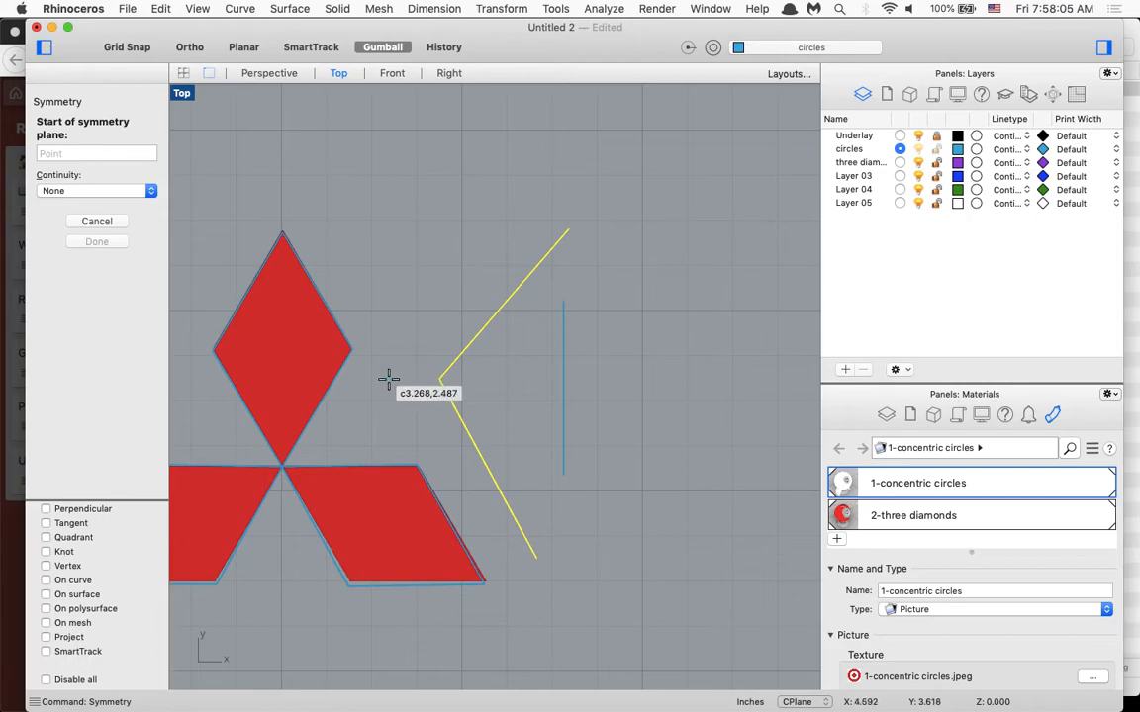
scroll(388, 378, "up", 3)
scroll(415, 401, "up", 8)
scroll(555, 544, "down", 3)
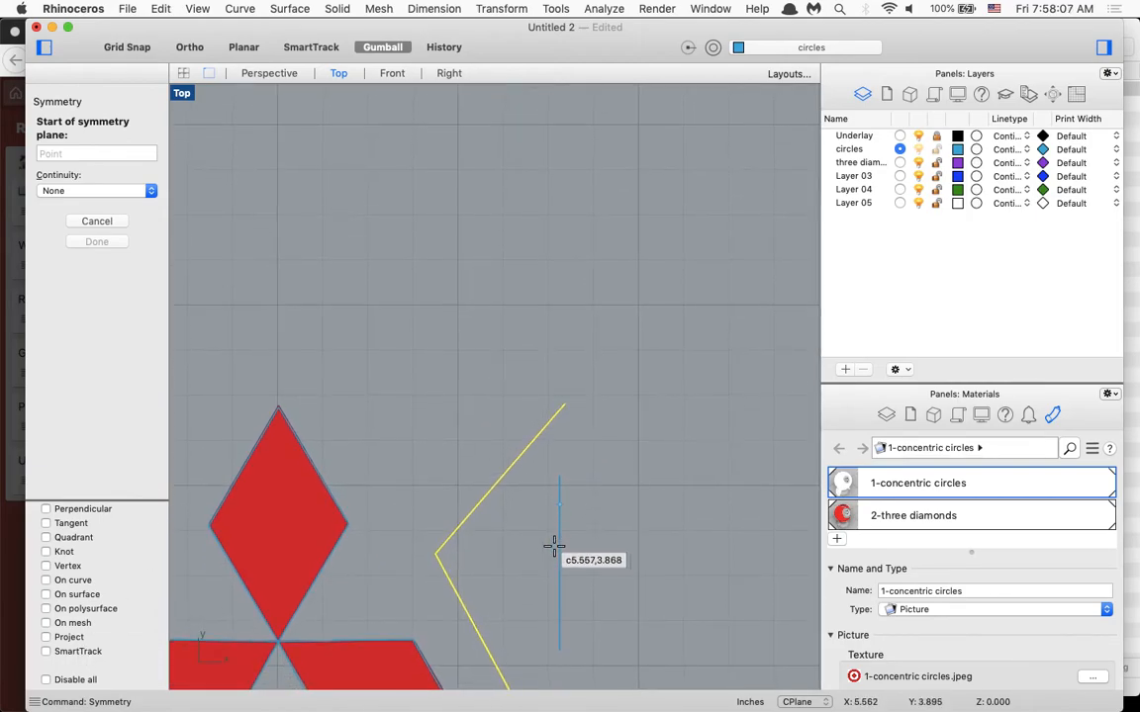
scroll(92, 566, "up", 5)
scroll(79, 633, "down", 5)
scroll(89, 549, "up", 5)
scroll(89, 549, "down", 1)
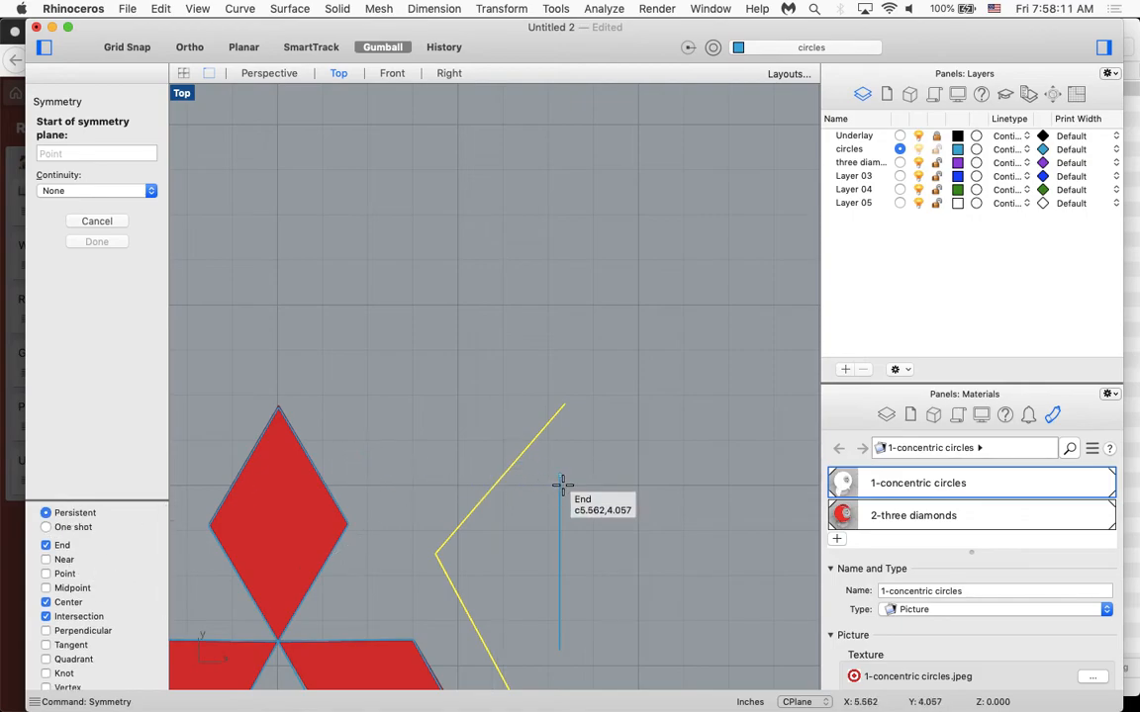
scroll(560, 477, "down", 6)
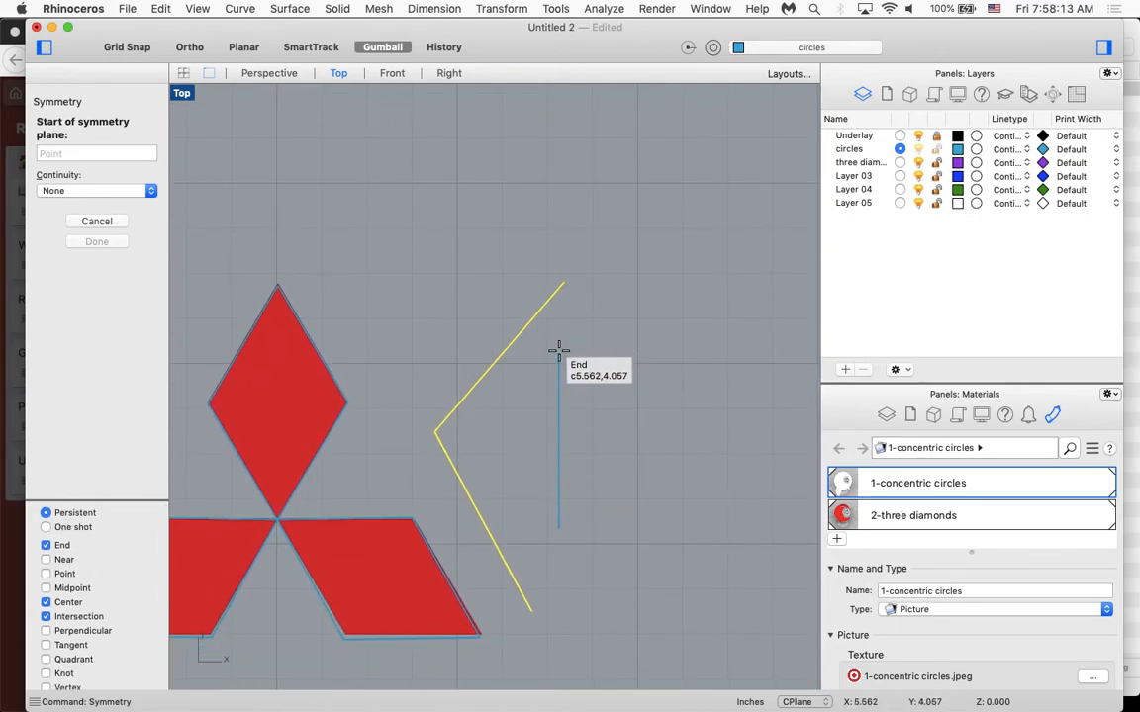
left_click(558, 350)
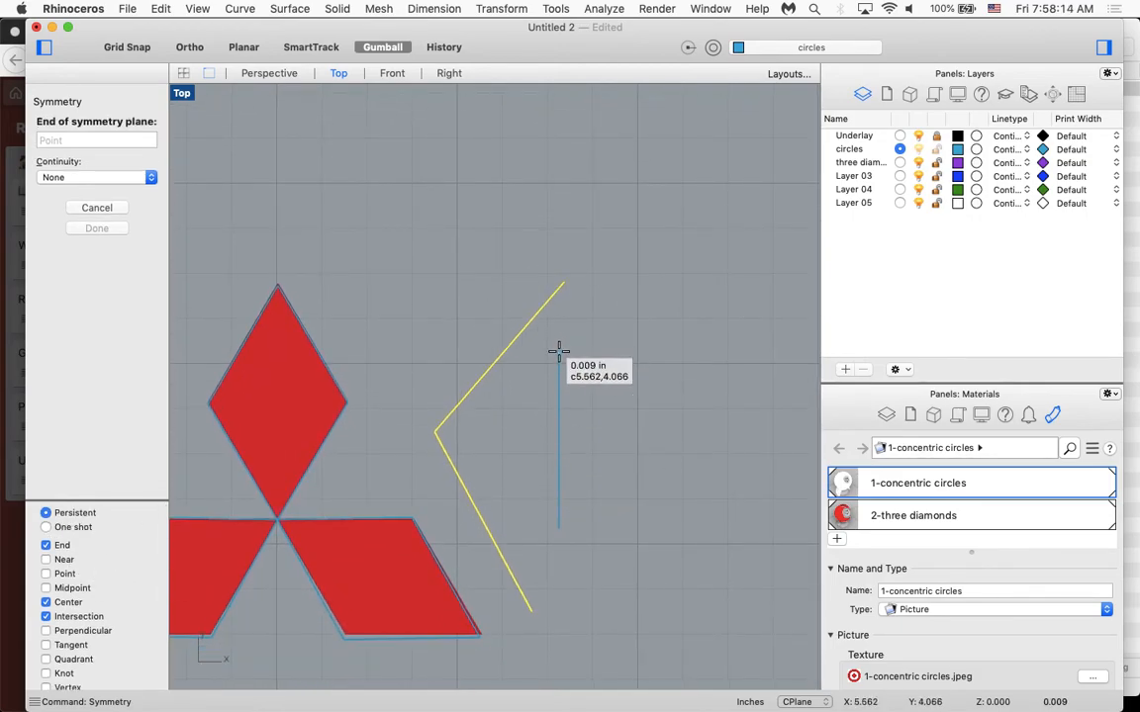
left_click(559, 525)
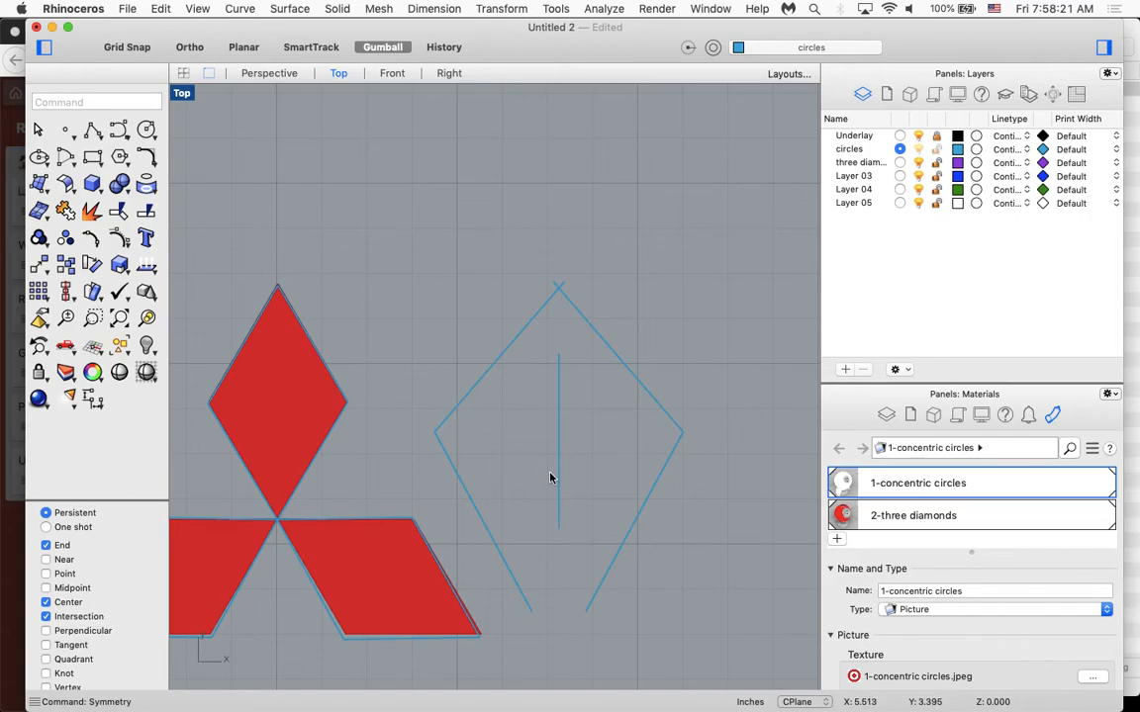
Insert 3-triangles.png from the logos folder in Finder as a picture in the Rhino Top view, above the three diamonds.
scroll(550, 478, "down", 3)
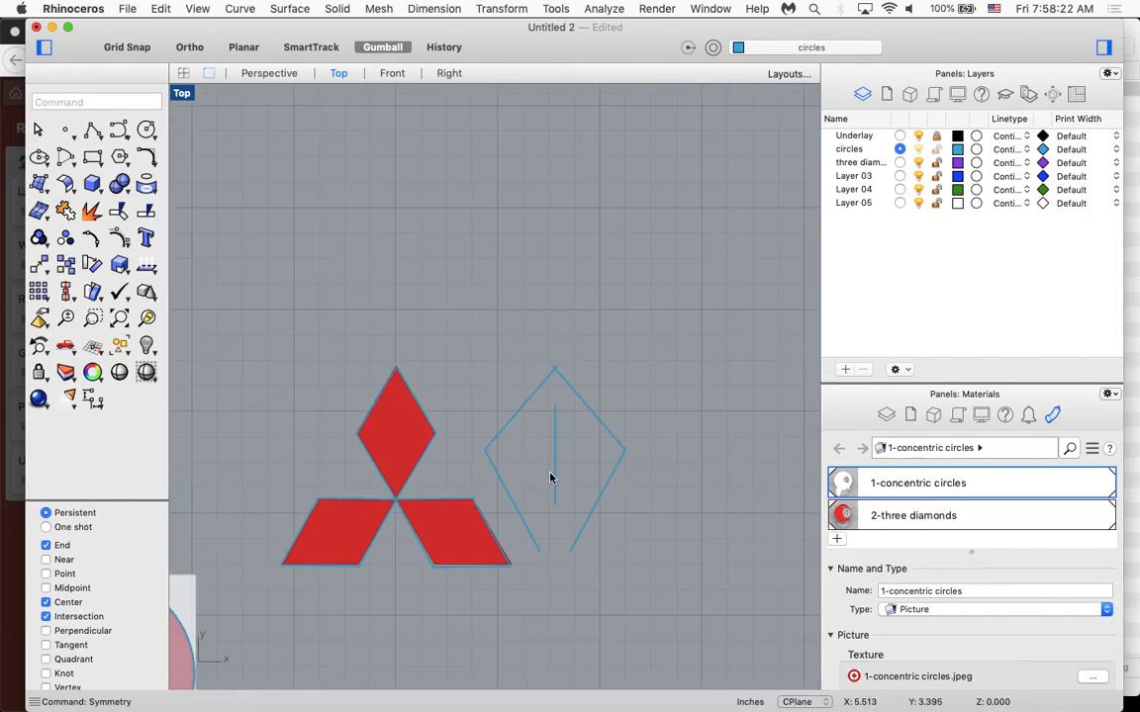
left_click(1132, 406)
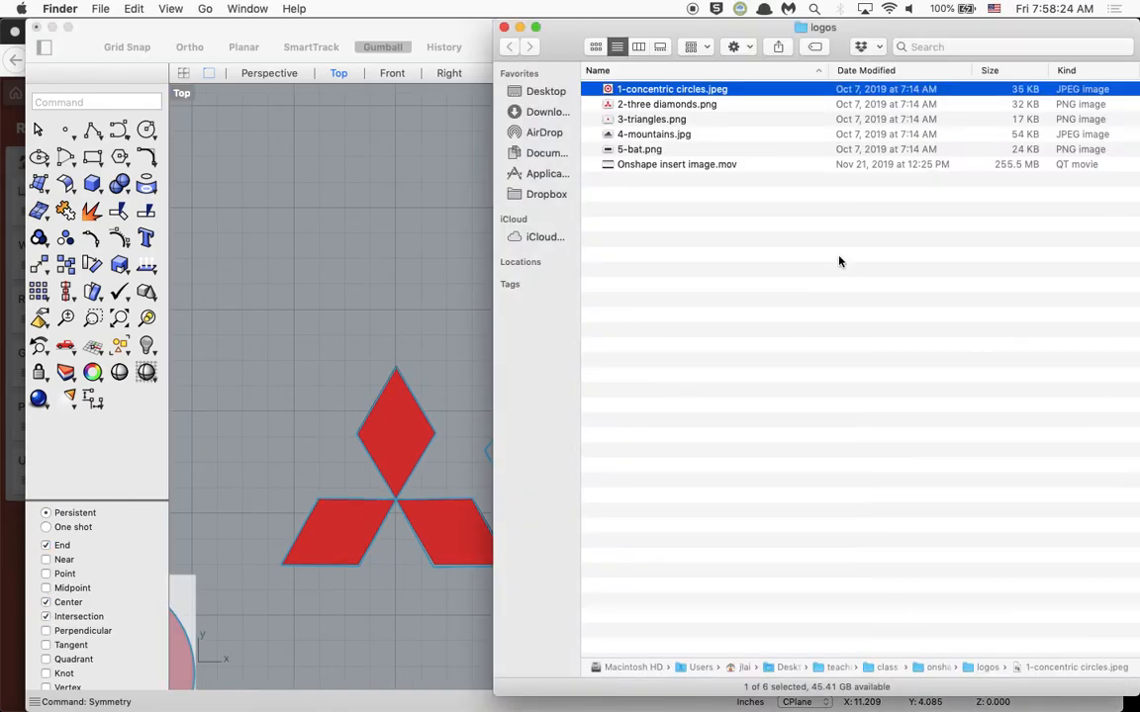
left_click(623, 120)
left_click_drag(627, 123, 287, 272)
left_click(630, 295)
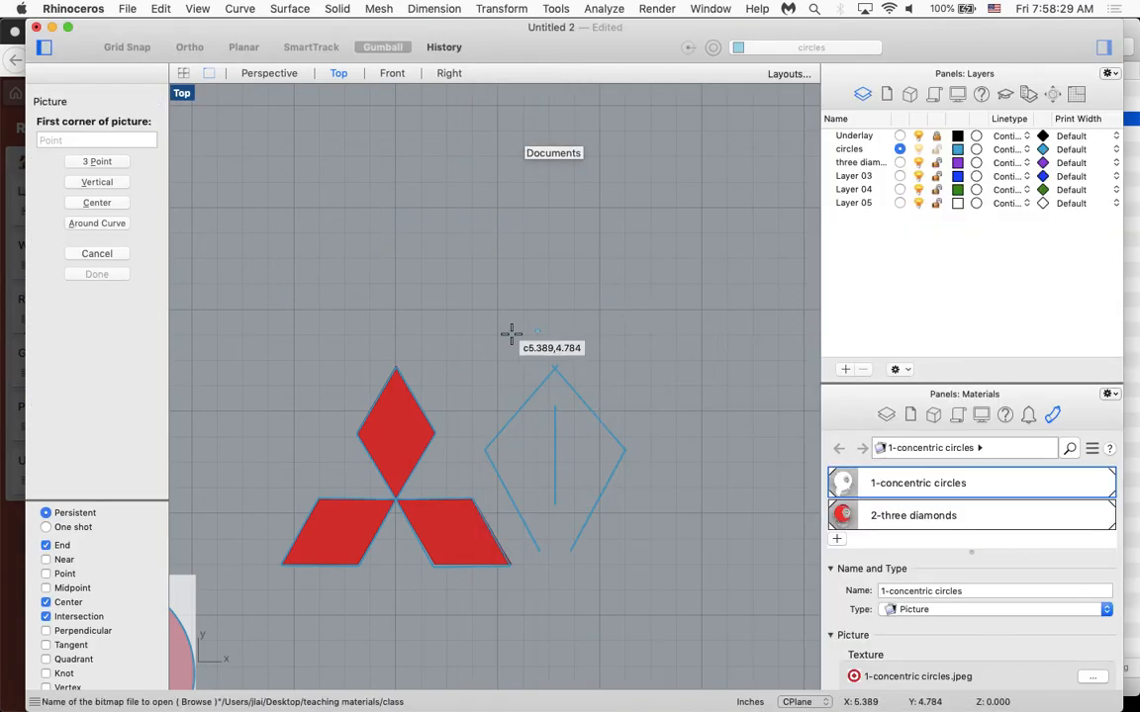
left_click(313, 132)
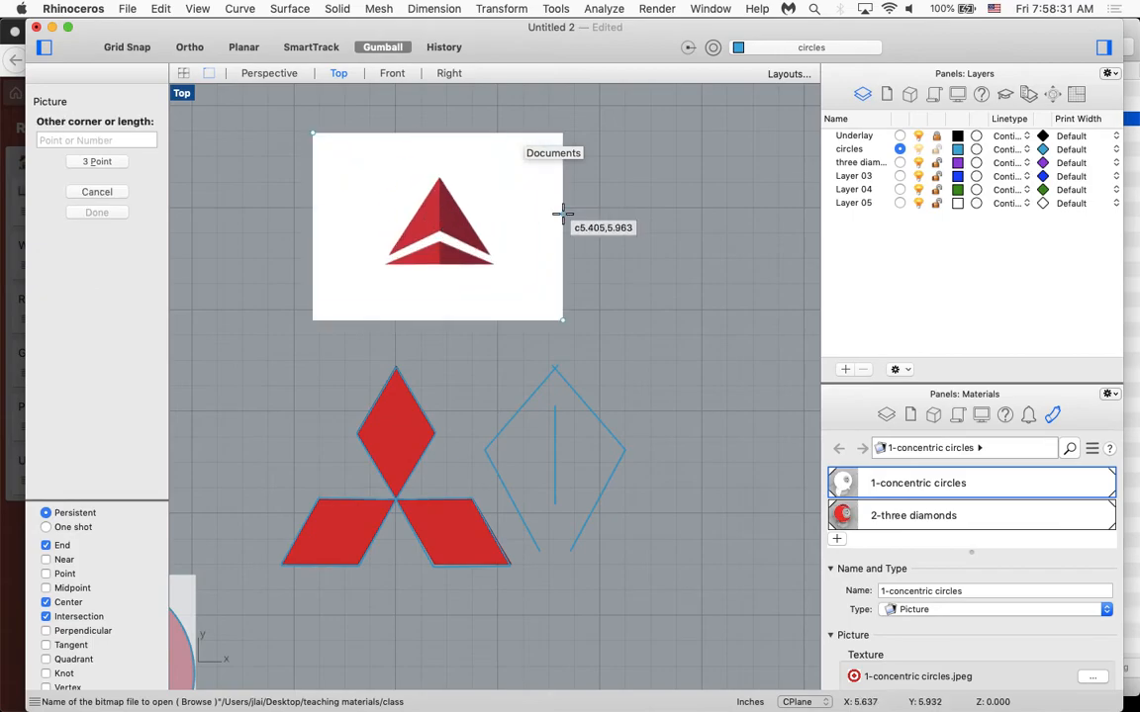
left_click(601, 209)
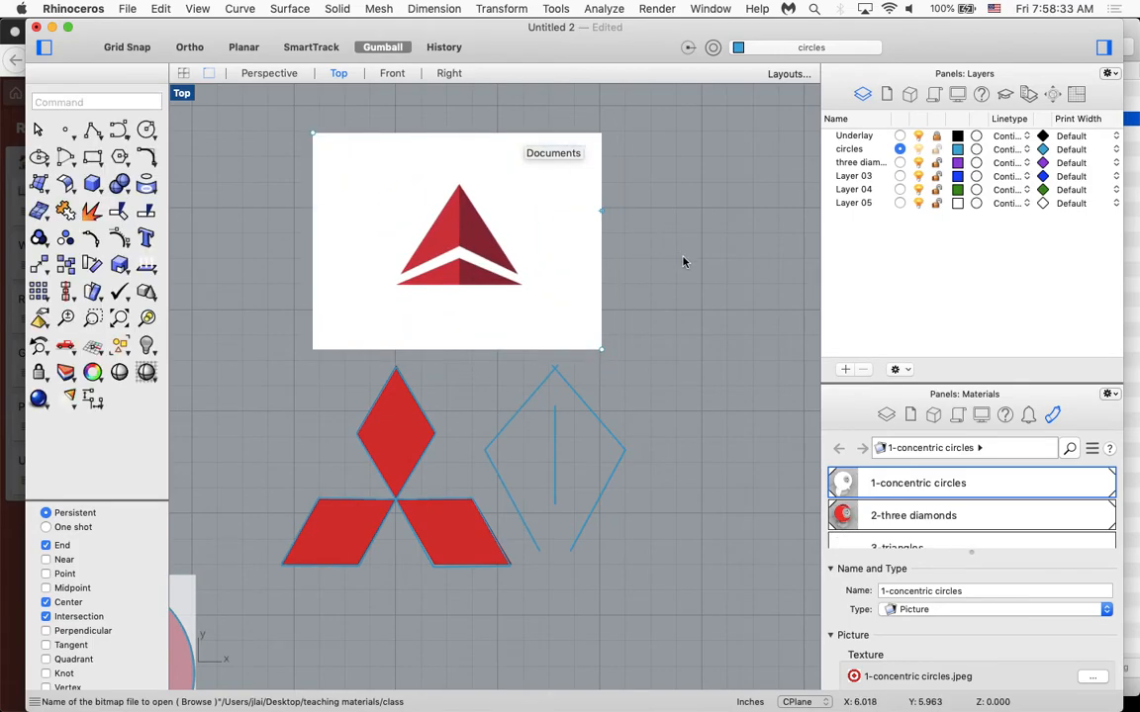
Assign the triangles picture to the Underlay layer and hide that layer to check the assignment.
left_click(502, 239)
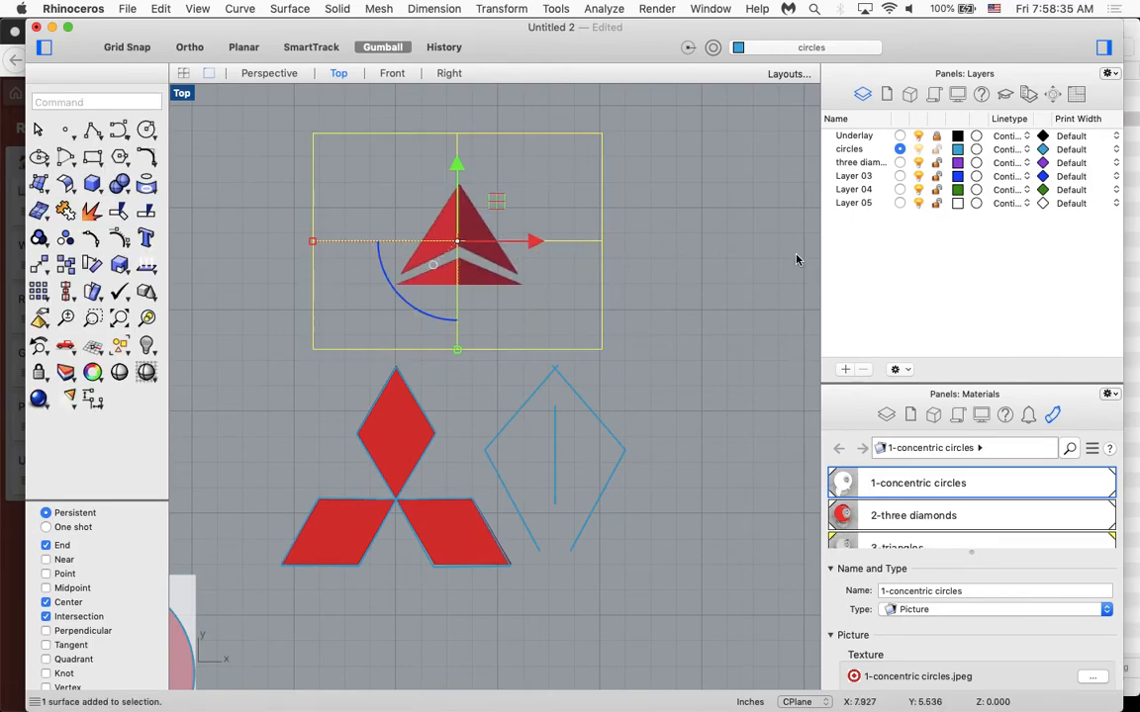
left_click(918, 136)
left_click(918, 136)
left_click(714, 48)
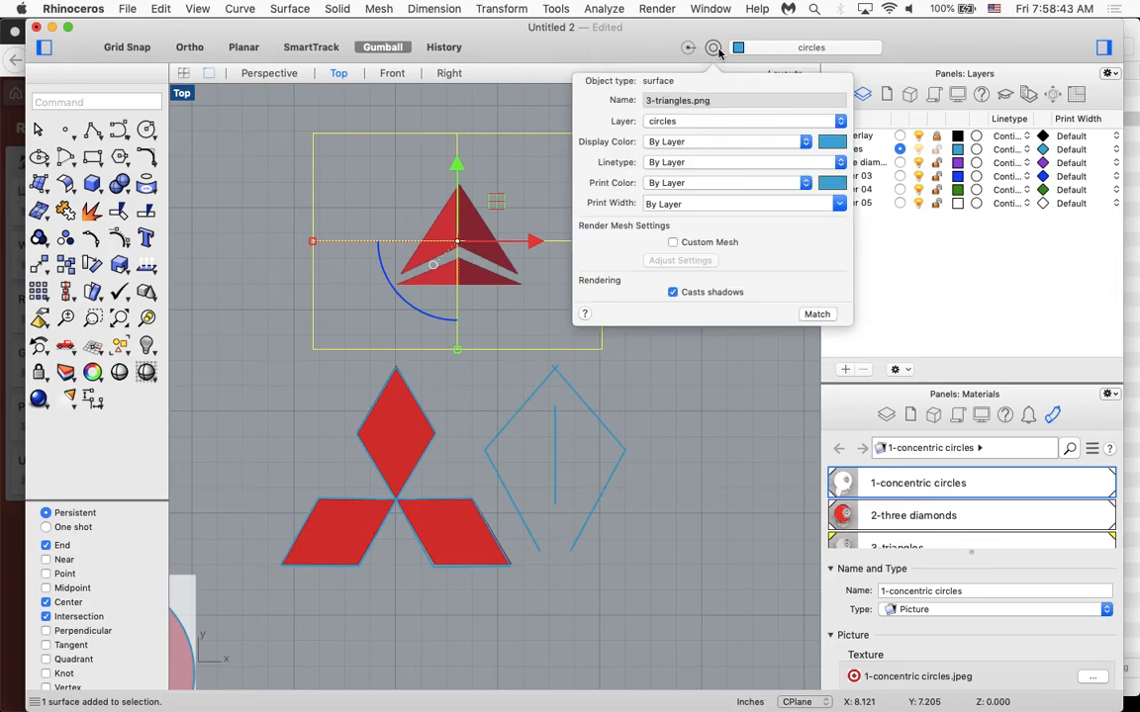
left_click(706, 123)
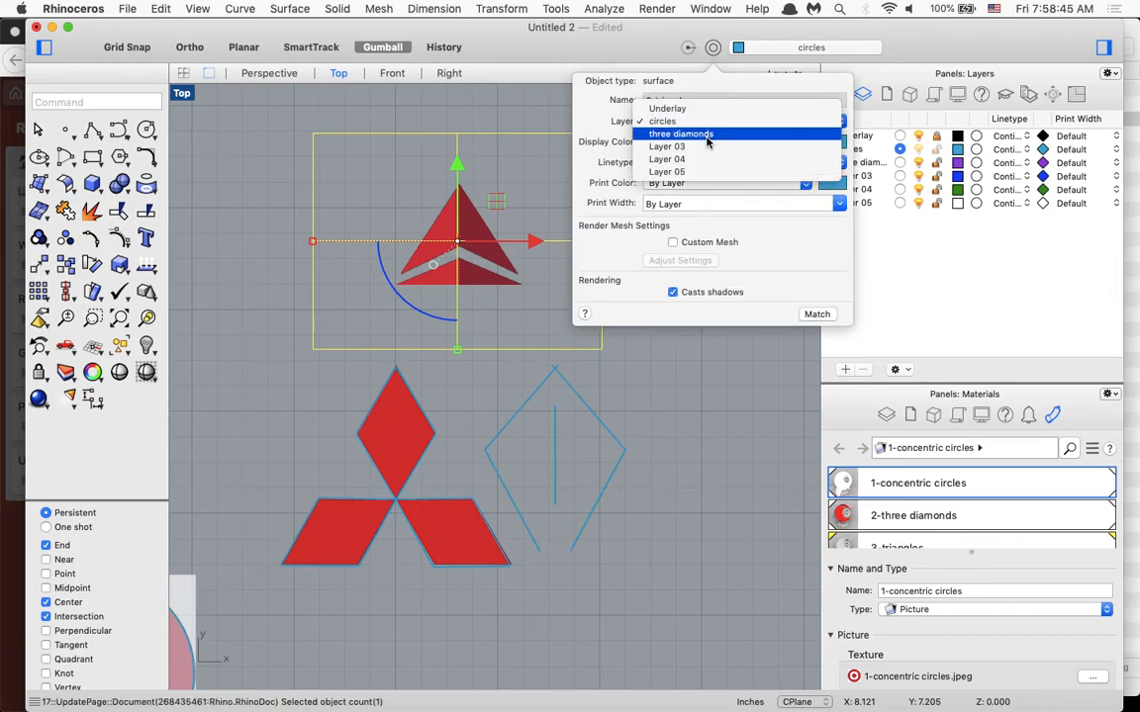
left_click(698, 108)
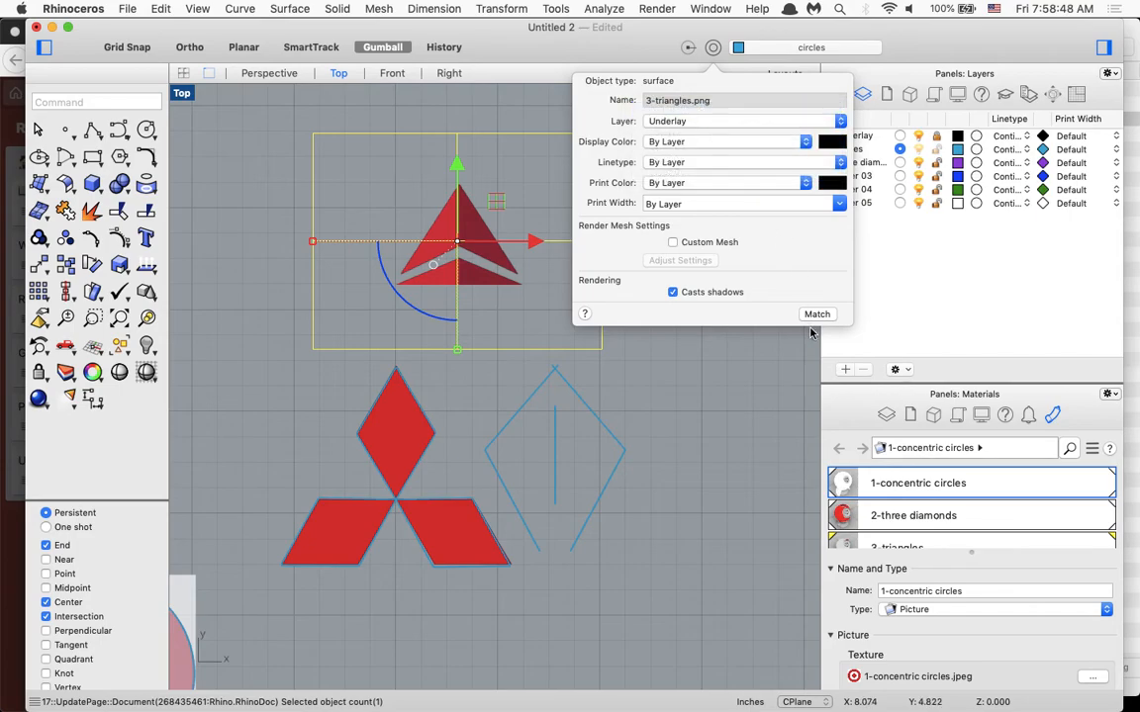
left_click(762, 369)
left_click(919, 136)
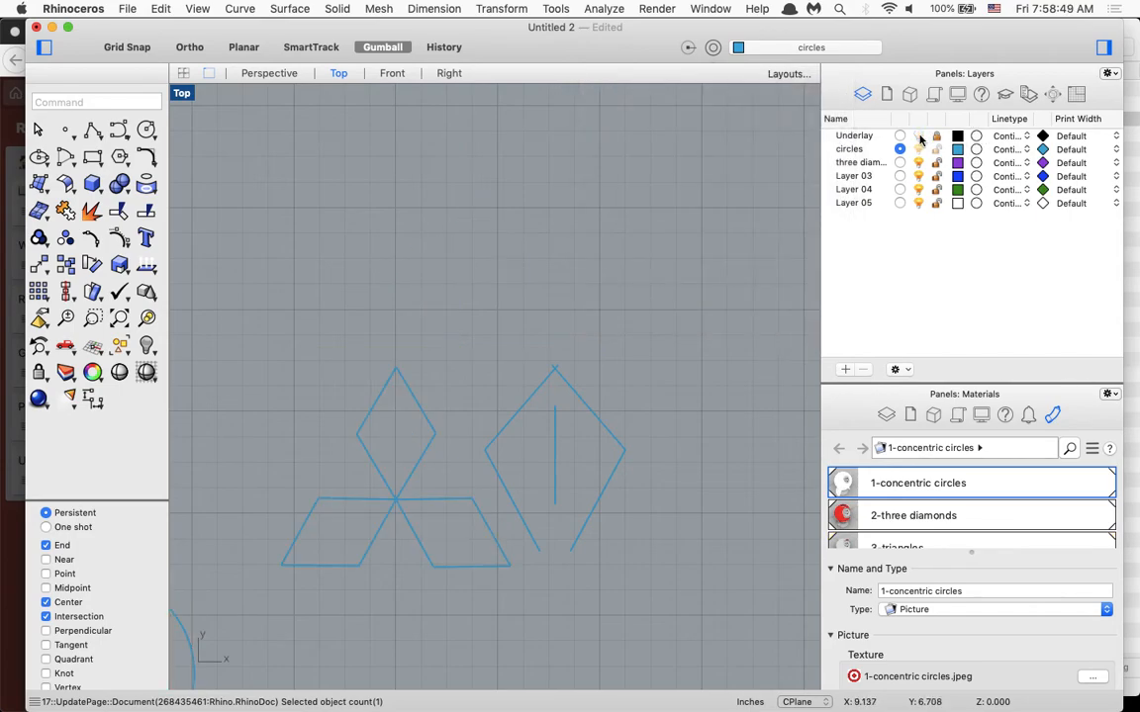
Show the Underlay layer, then rename Layer 03 as triangles and make it the current layer.
left_click(919, 136)
double_click(865, 175)
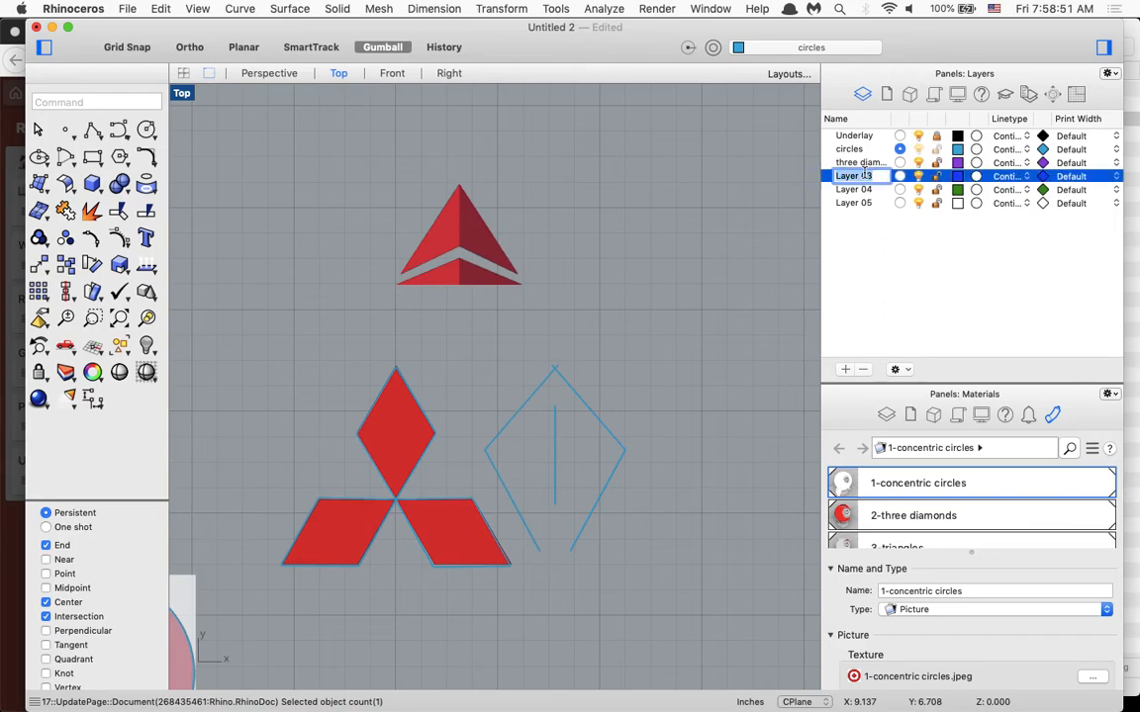
type("triangles")
key("Return")
left_click(899, 176)
Draw a vertical line about 0.43 in long on the triangles logo's centre axis, from inside the upper shape into the gap below.
scroll(428, 247, "up", 8)
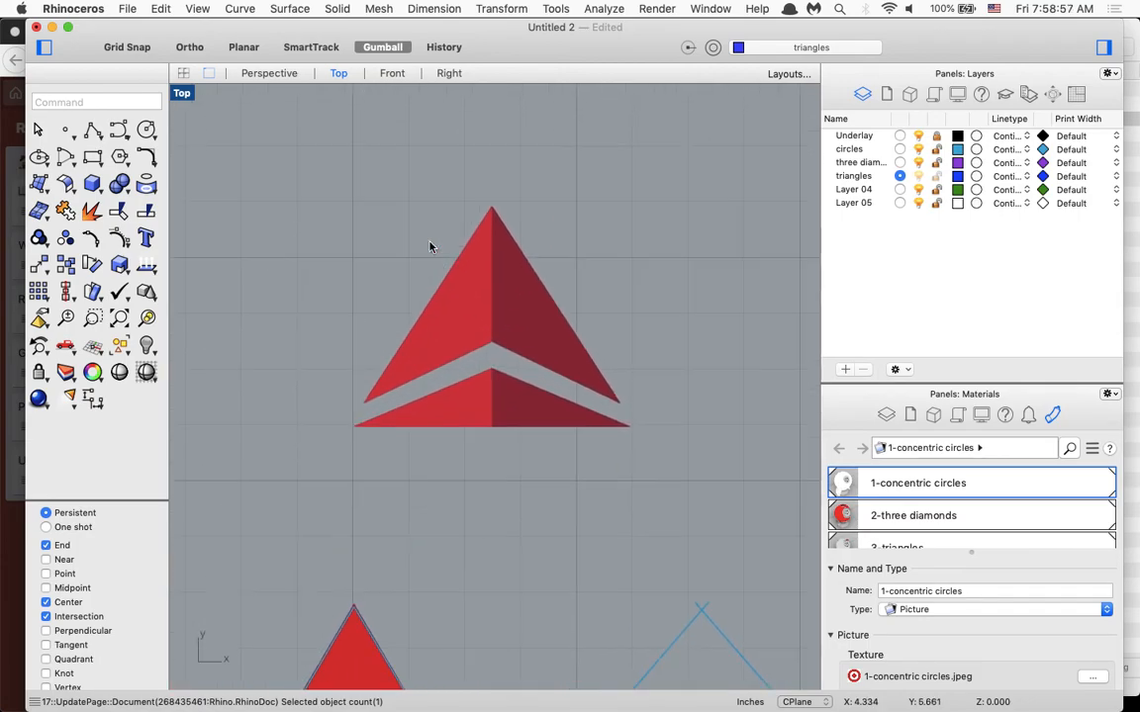
type("line")
key("Return")
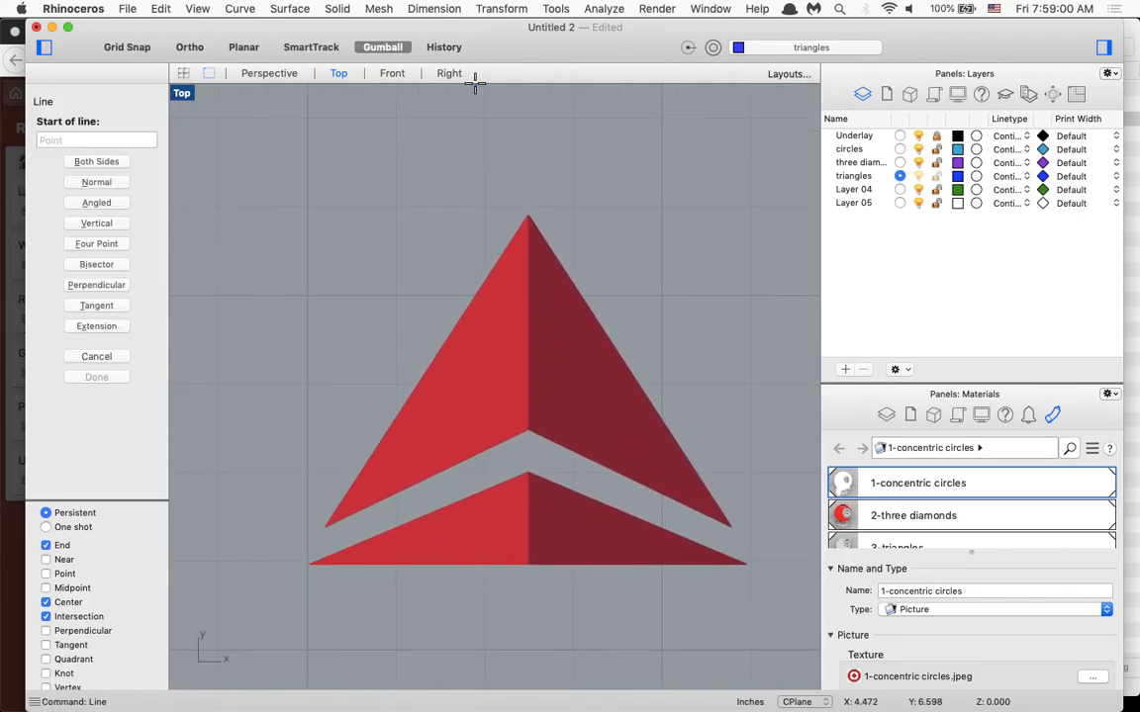
left_click(528, 304)
key("shift")
left_click(527, 456, "shift")
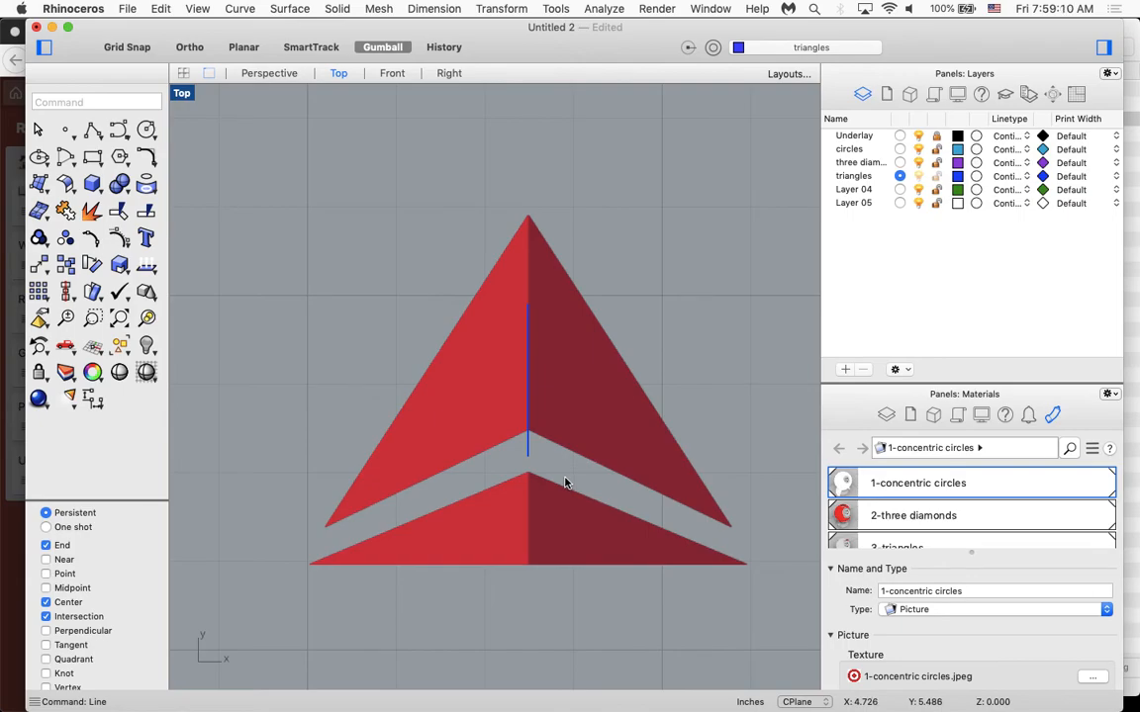
With SmartTrack on, trace the upper shape's left half as an open polyline from the apex through the left corner to the inner notch.
type("Polyline")
key("Return")
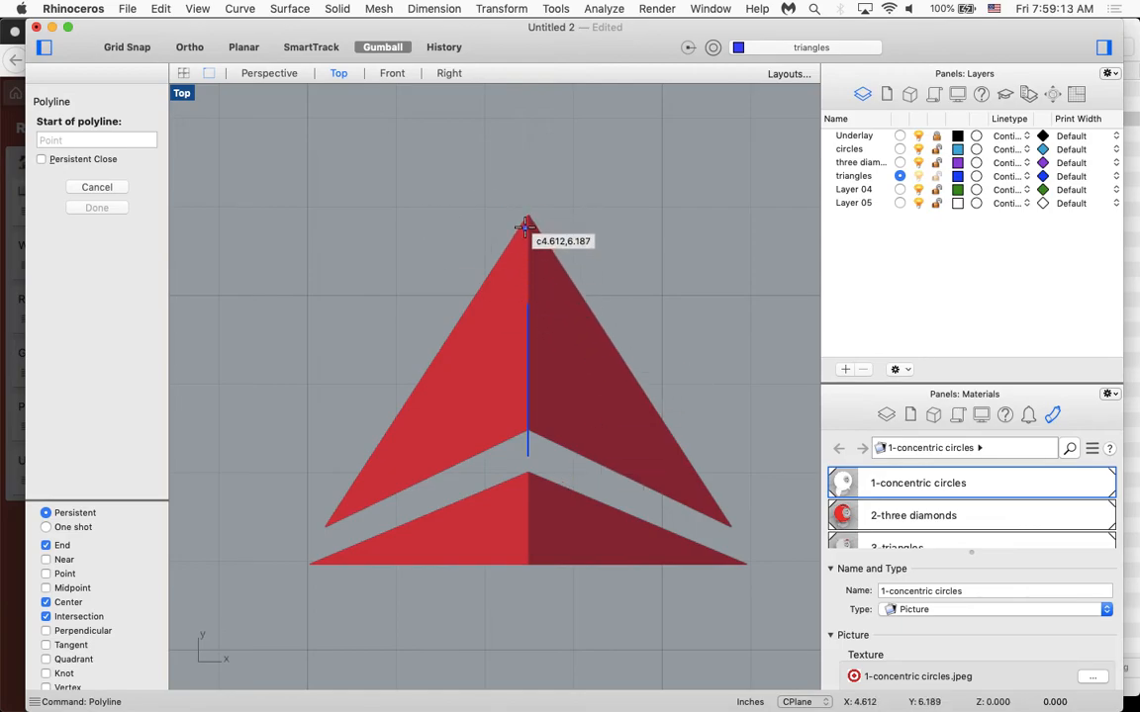
left_click(310, 47)
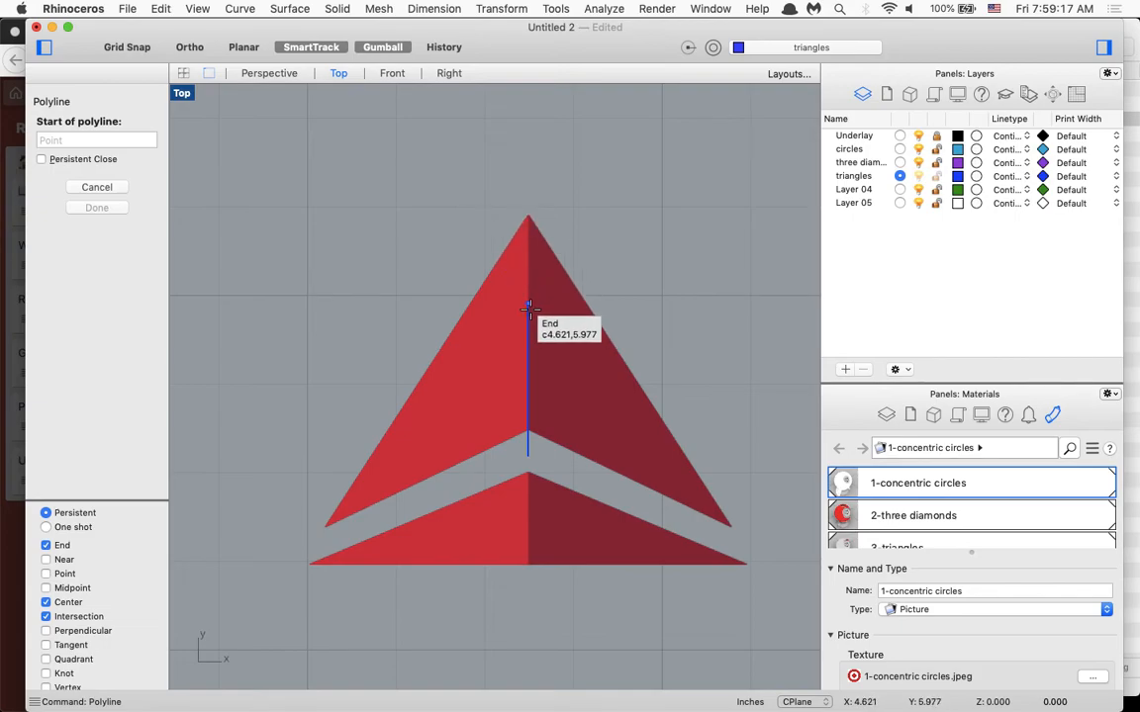
left_click(527, 213)
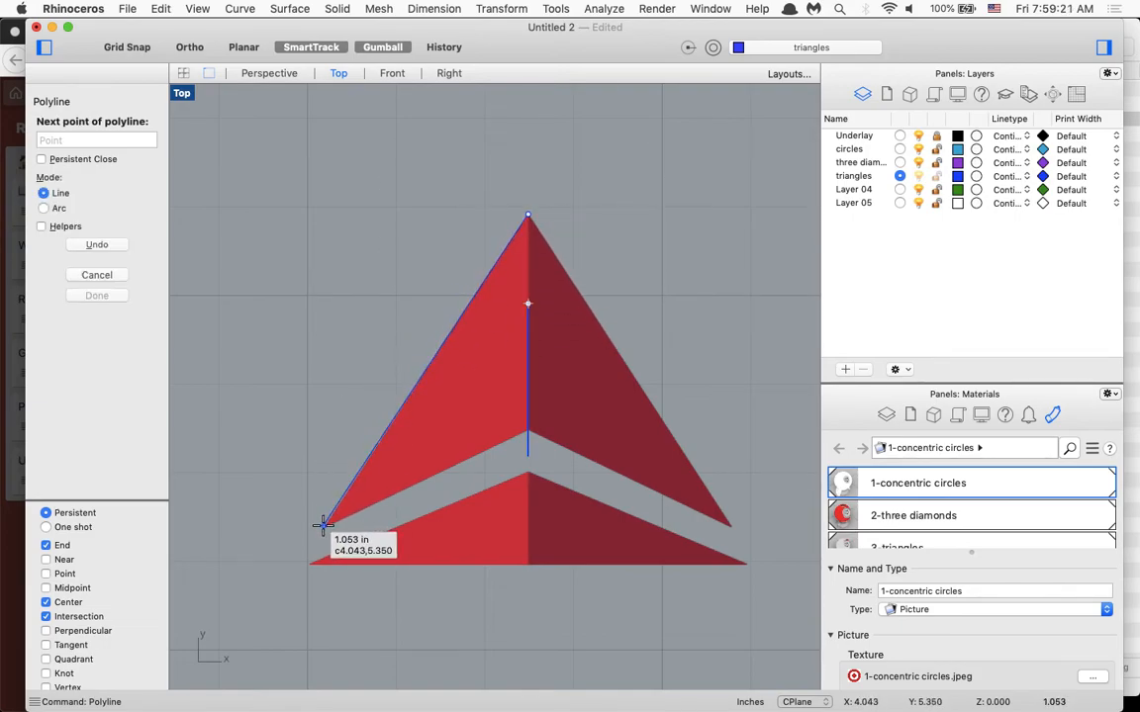
scroll(325, 525, "up", 3)
scroll(325, 526, "down", 3)
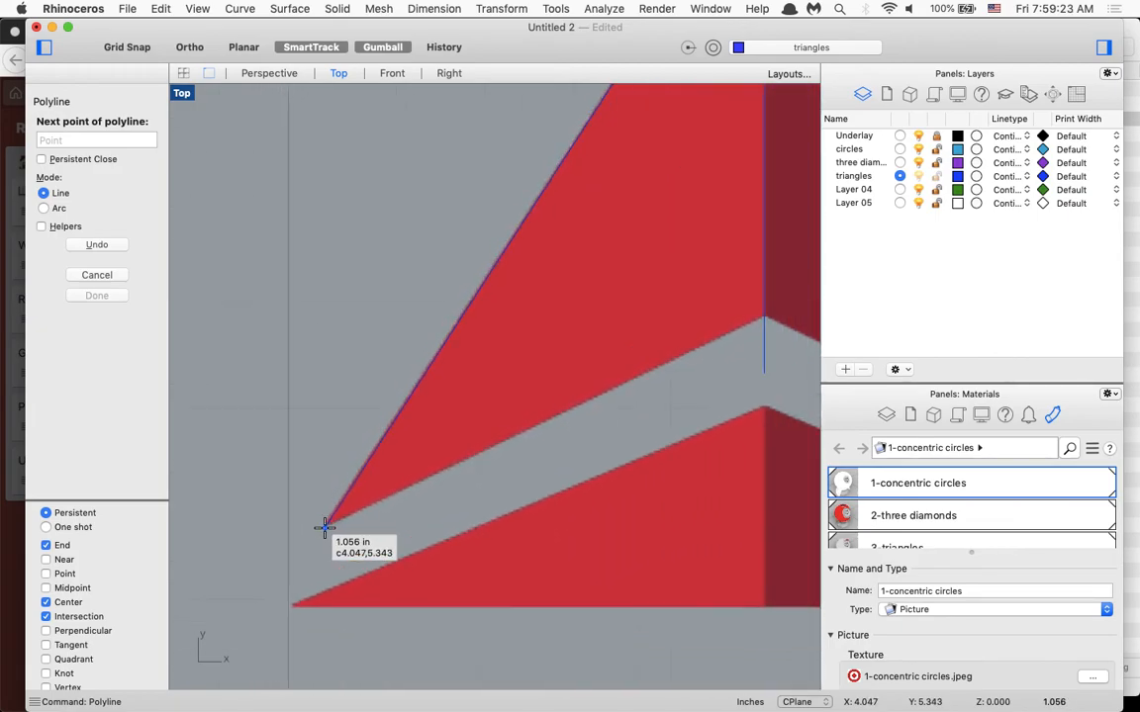
left_click(322, 526)
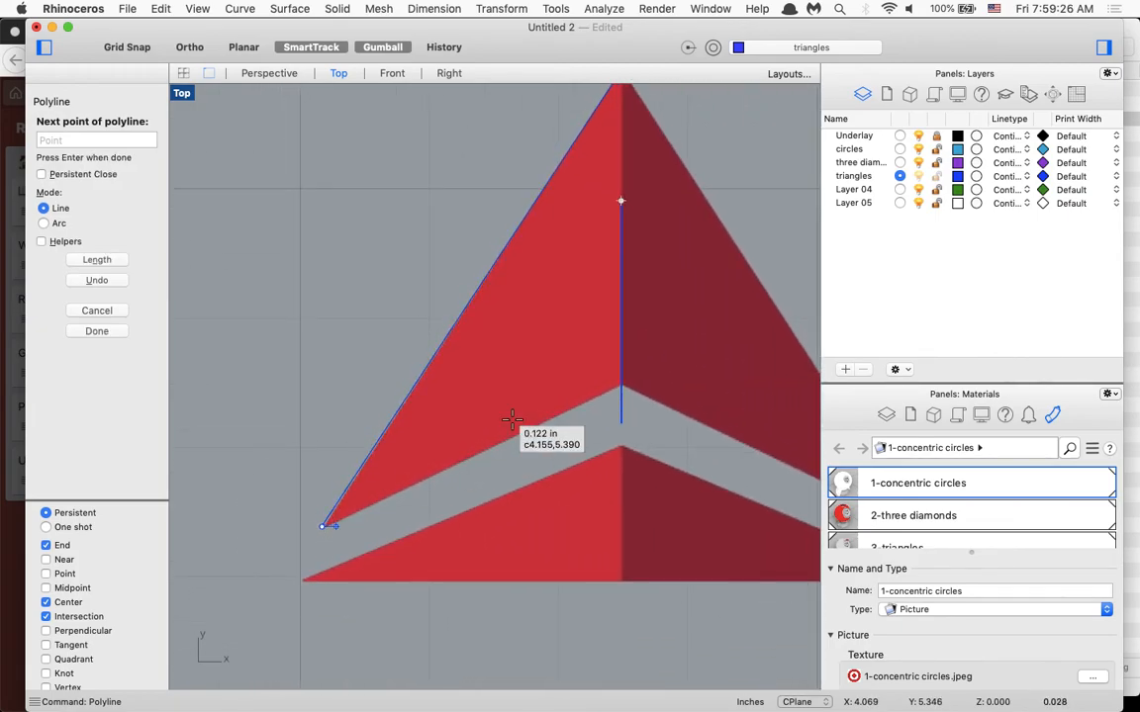
left_click(620, 385)
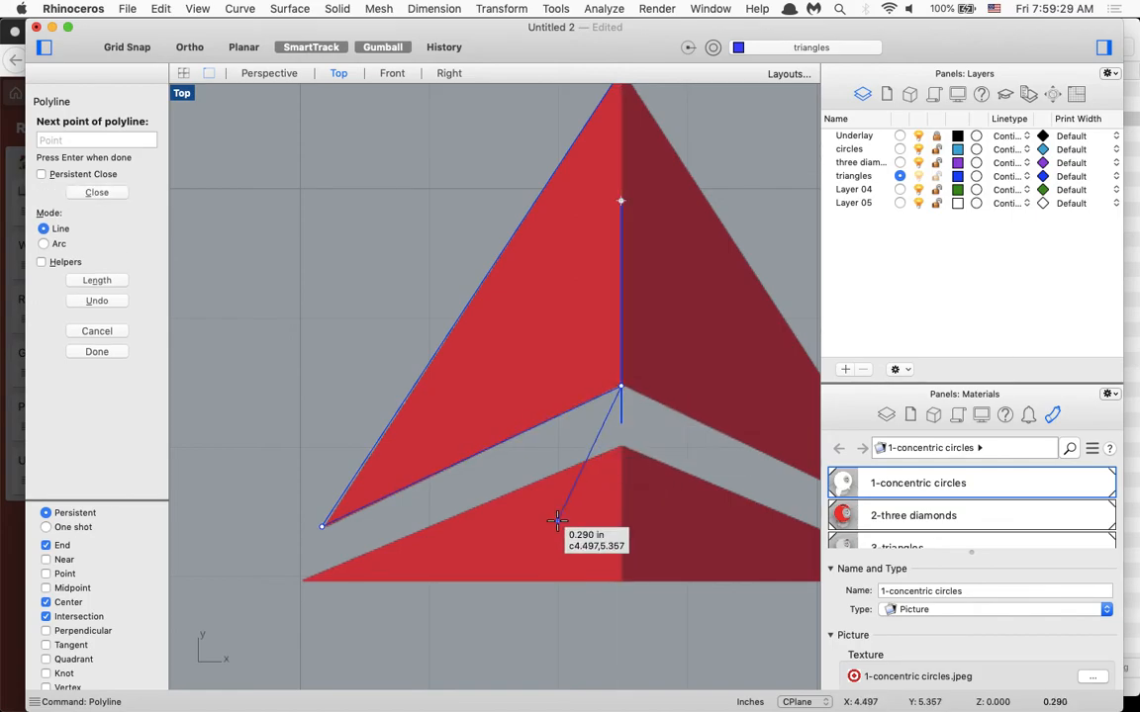
key("Return")
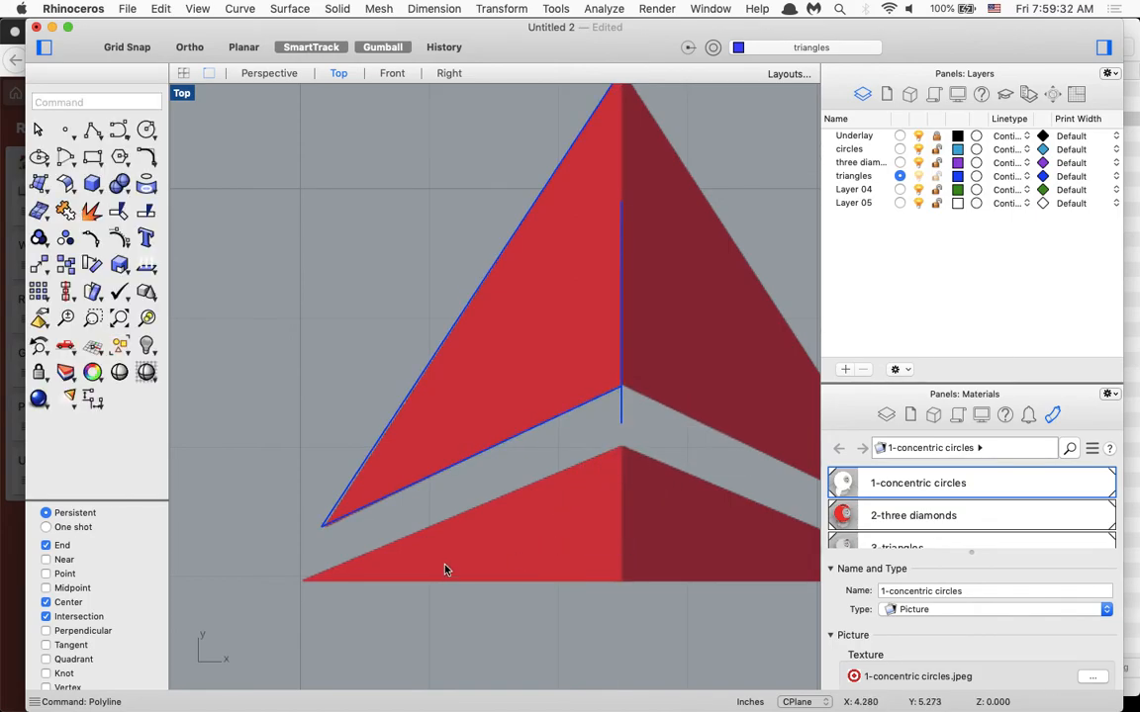
Trace the lower triangle's left half as an open polyline from its peak through the left corner to the base on the centre axis.
type("polyline")
key("Return")
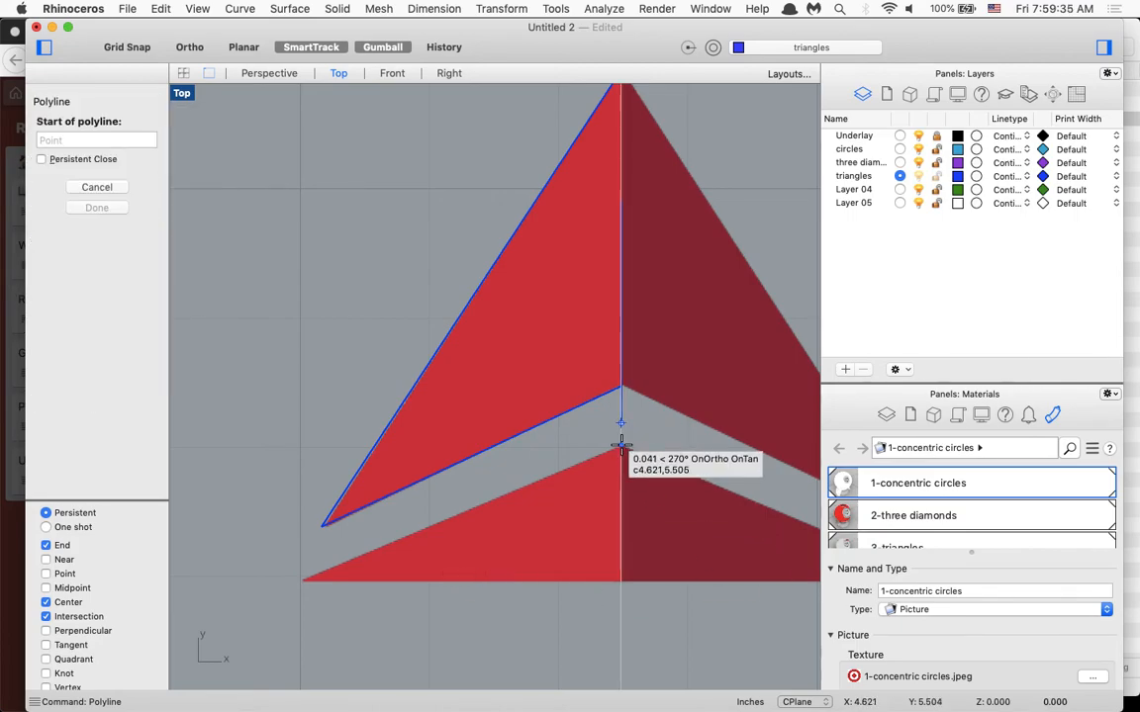
left_click(620, 441)
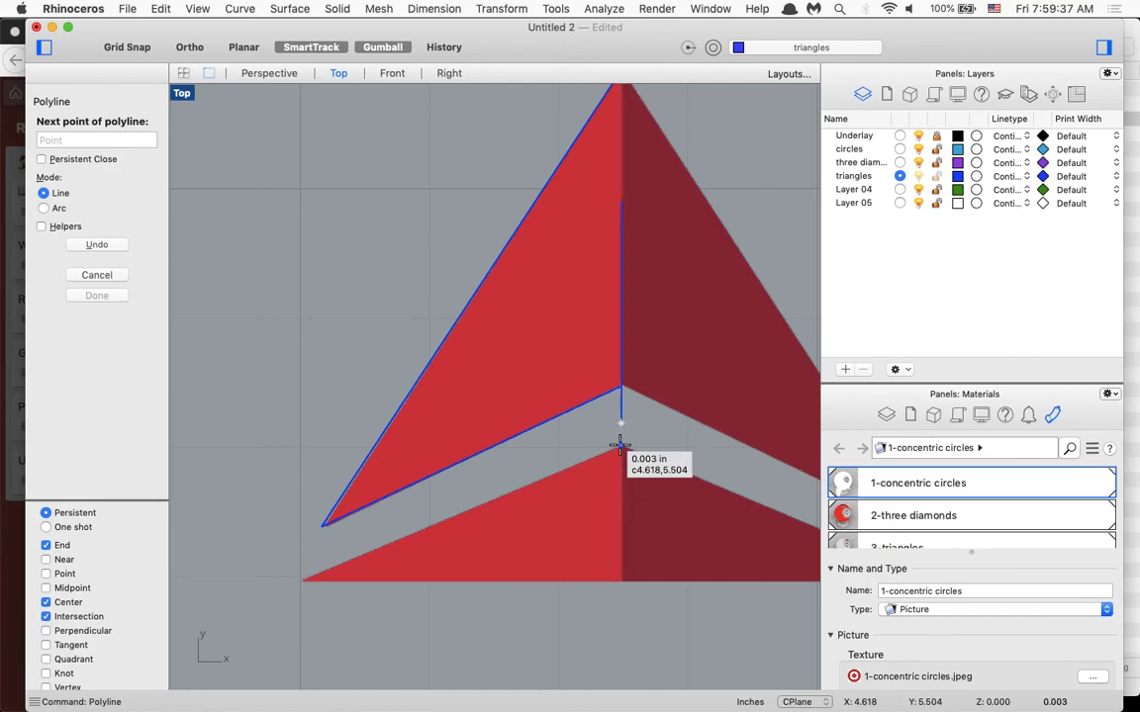
key("alt")
left_click(301, 580)
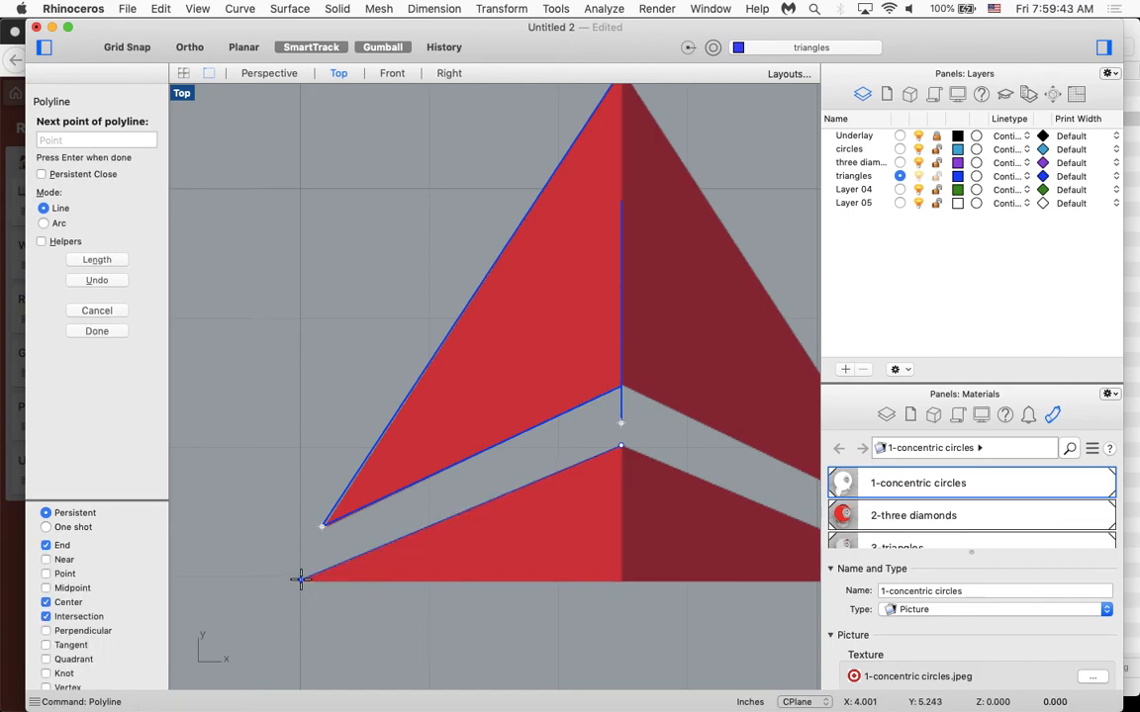
key("shift")
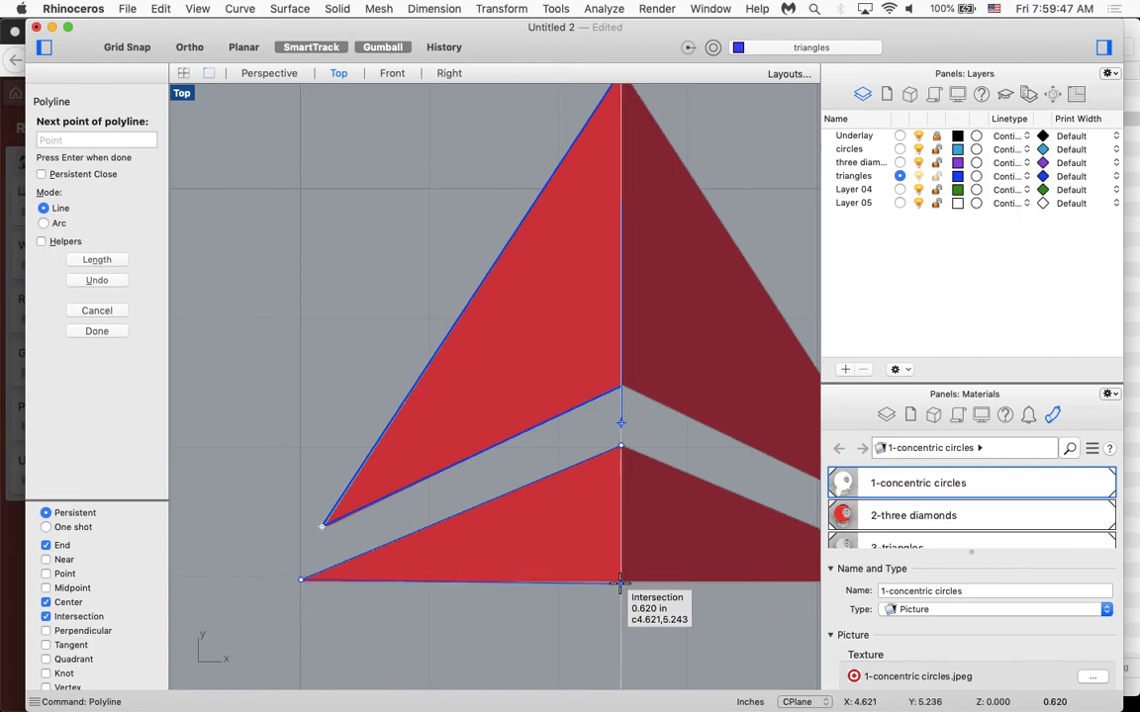
left_click(620, 575)
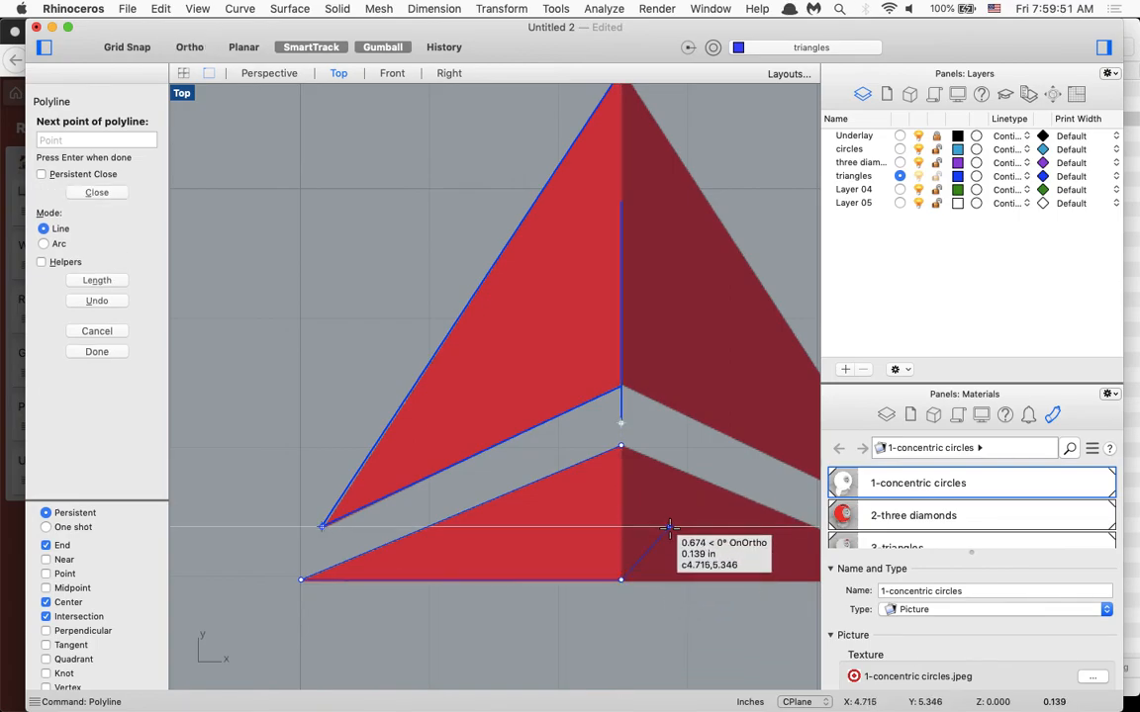
key("Return")
Mirror the upper open polyline with Symmetry, using the two ends of the vertical centre line as the symmetry plane.
scroll(670, 530, "up", 3)
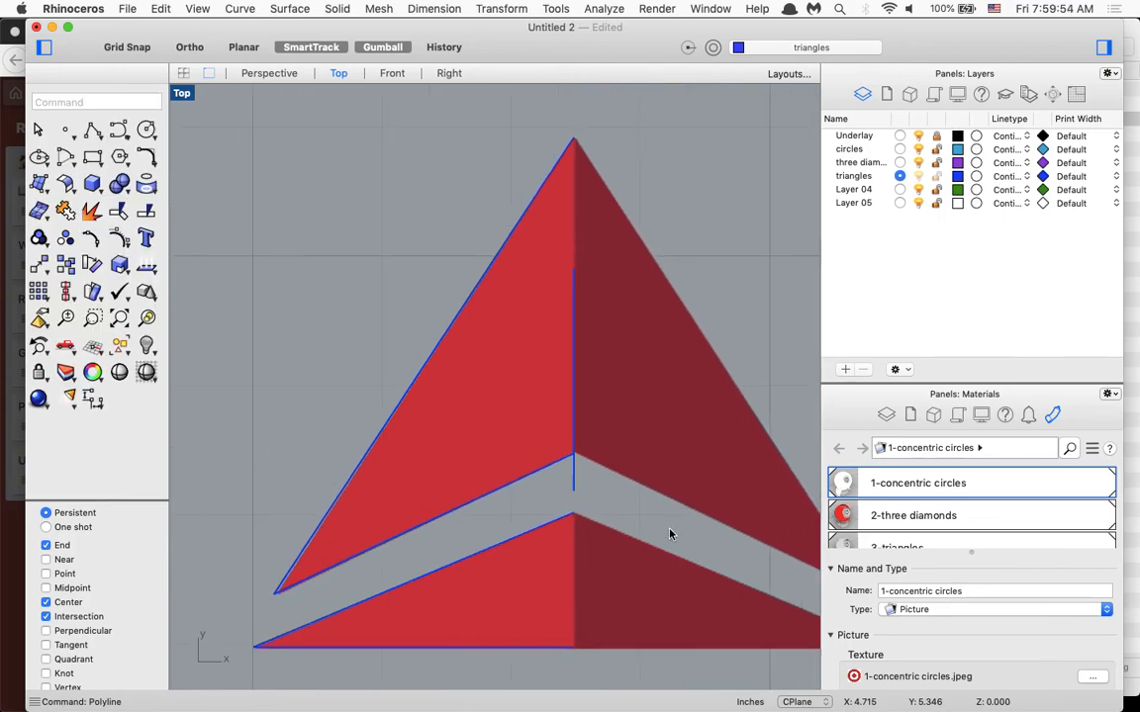
type("symm")
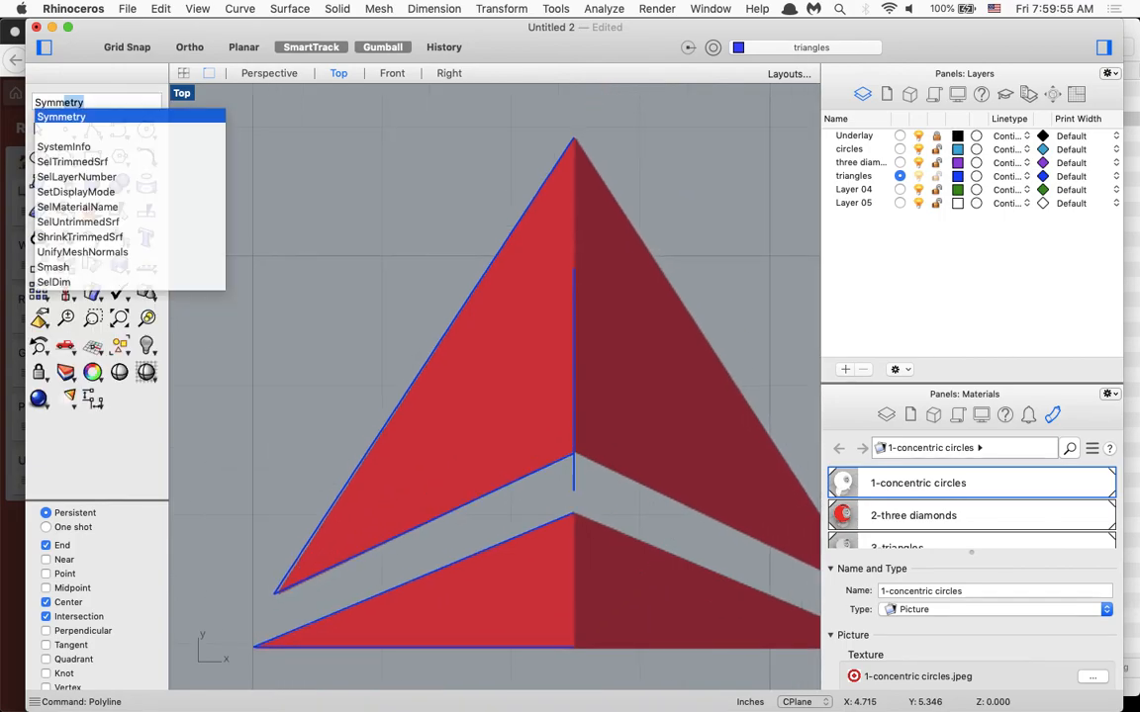
key("Return")
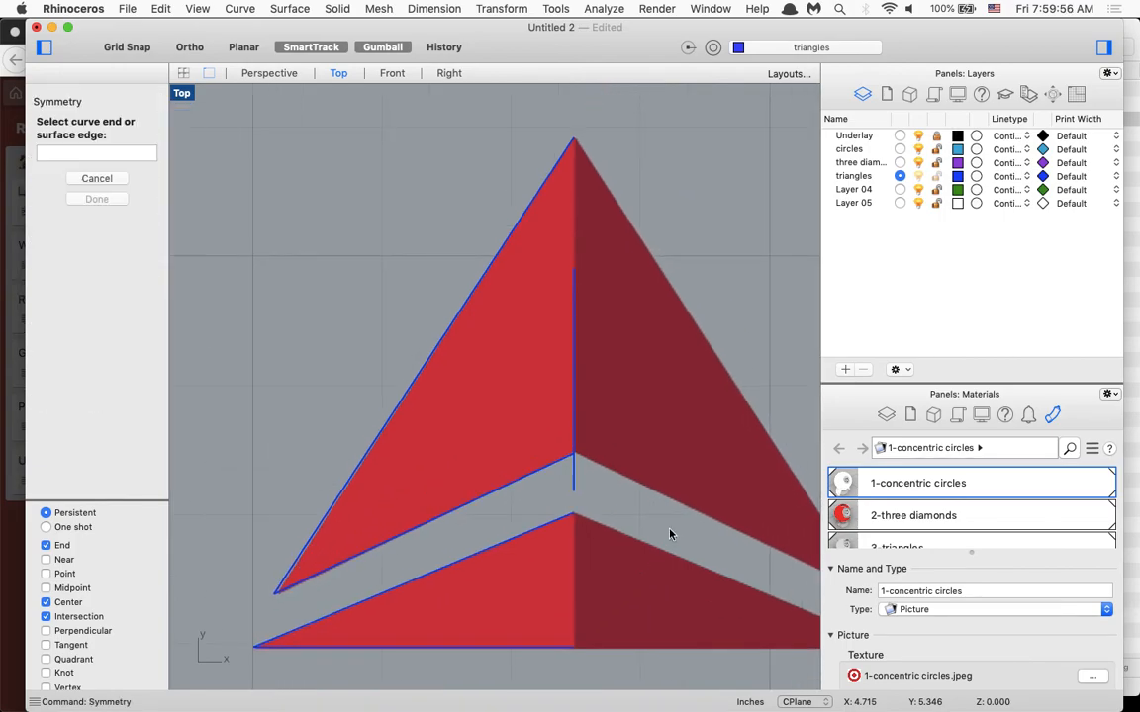
left_click(527, 481)
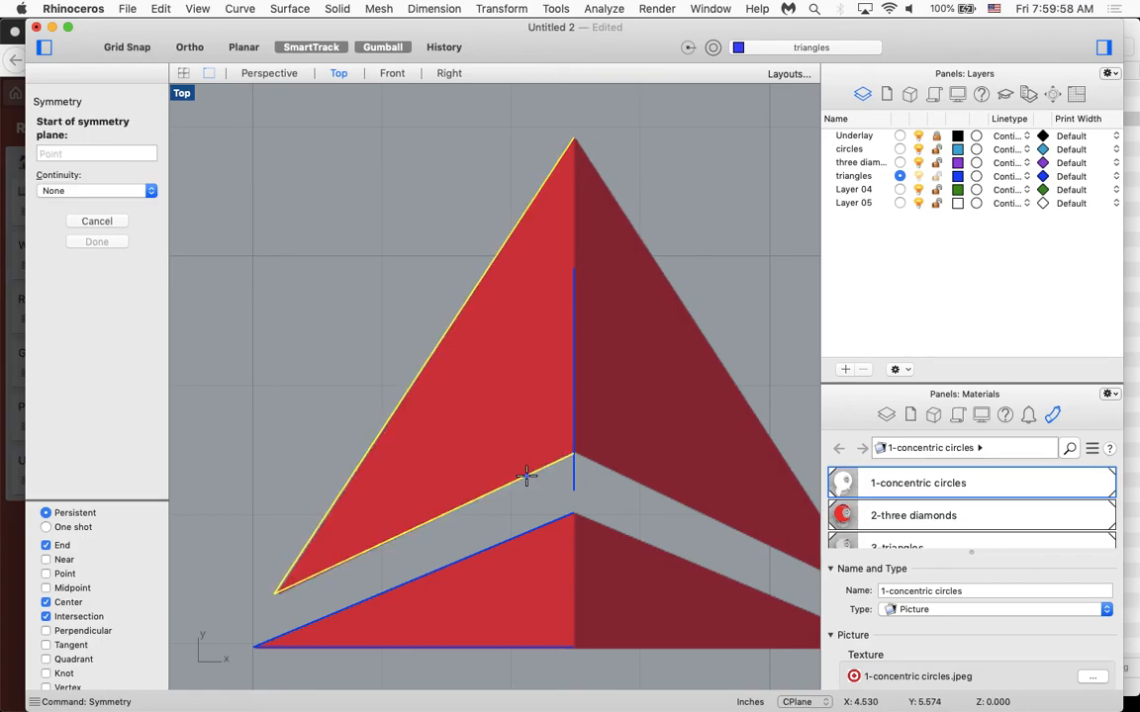
left_click(574, 267)
left_click(573, 485)
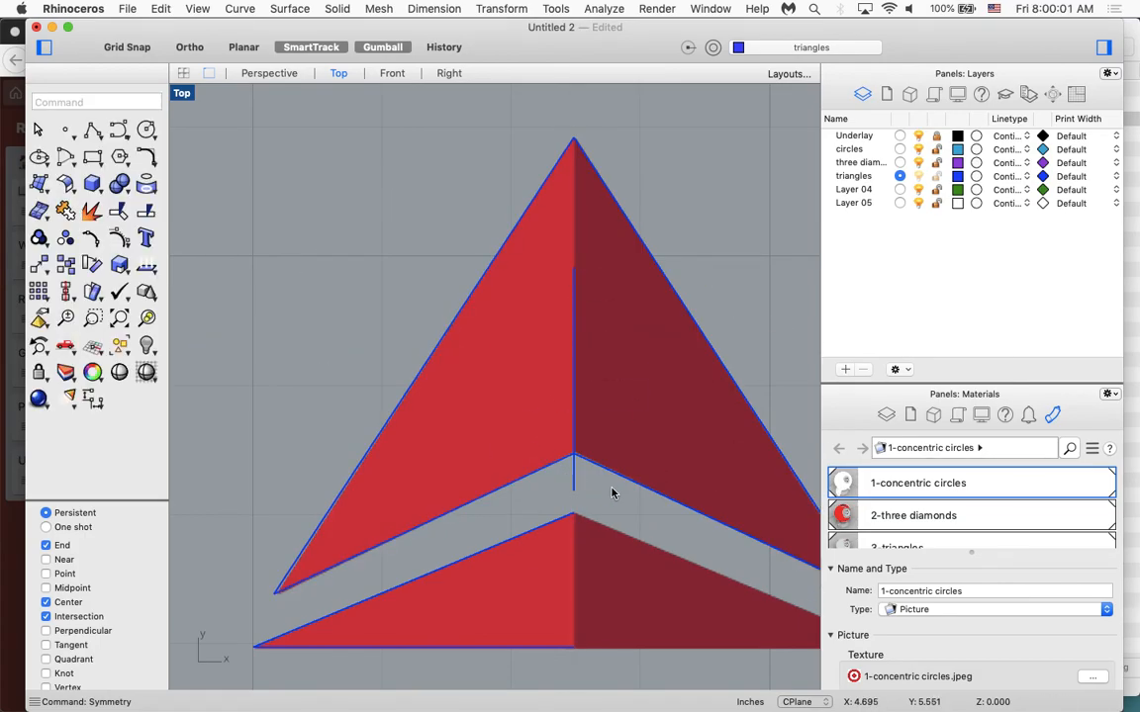
Mirror the lower open polyline with Symmetry across the same vertical centre line.
key("Return")
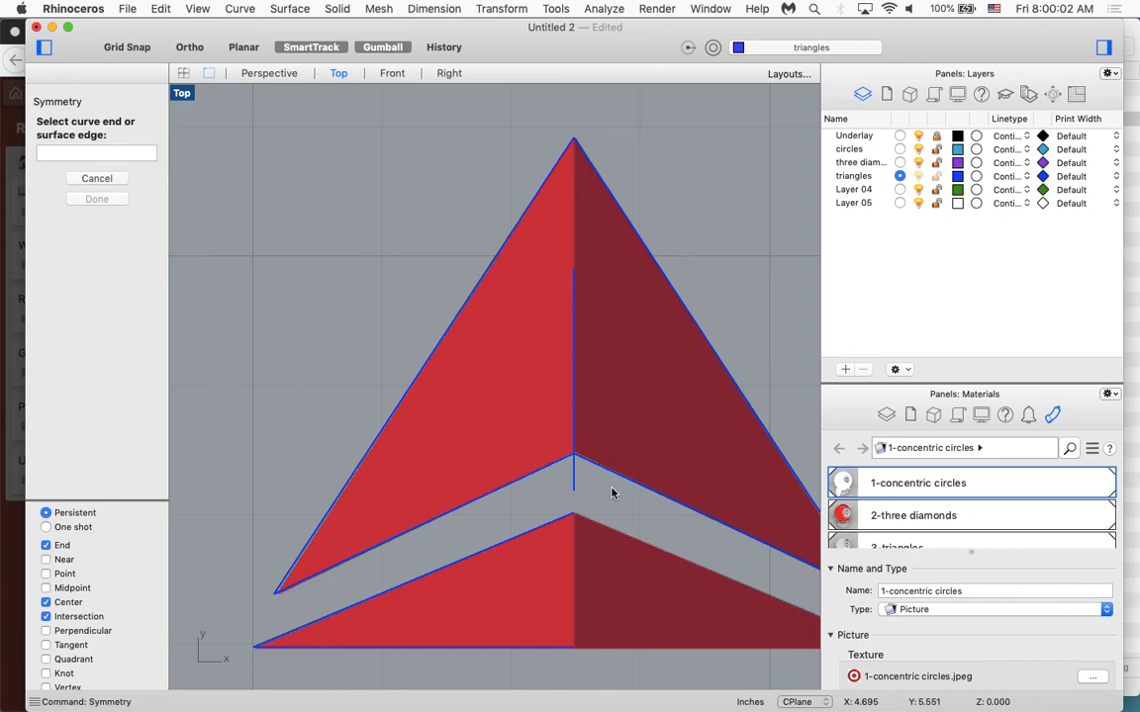
left_click(561, 524)
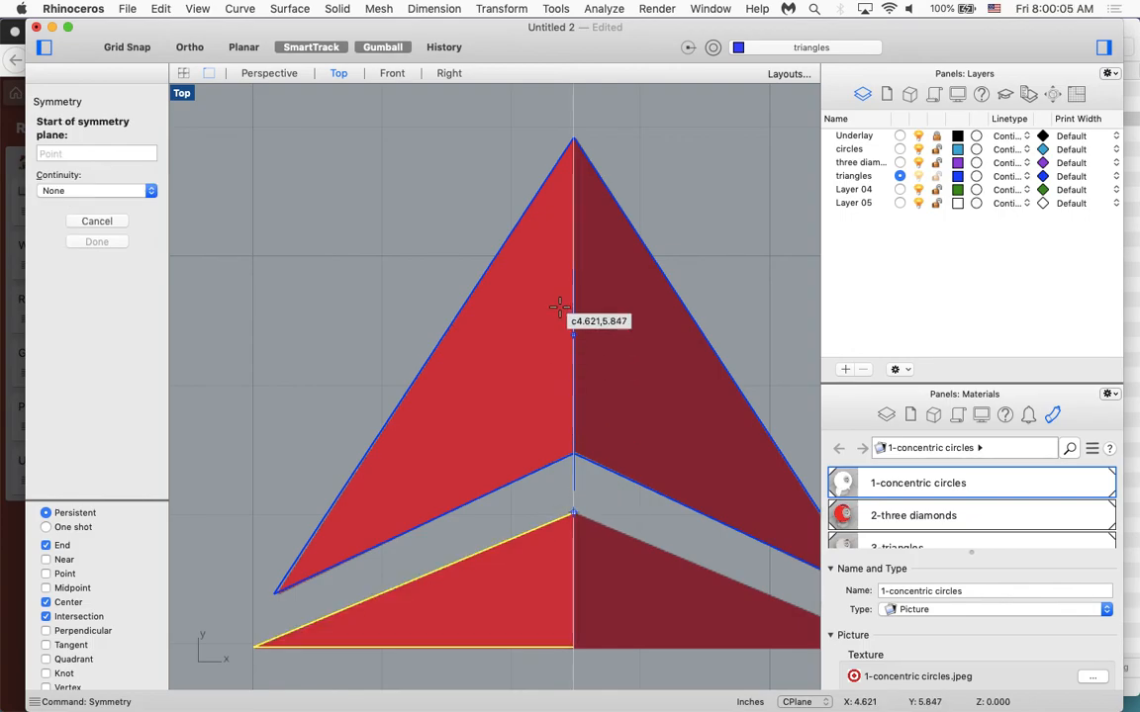
left_click(574, 267)
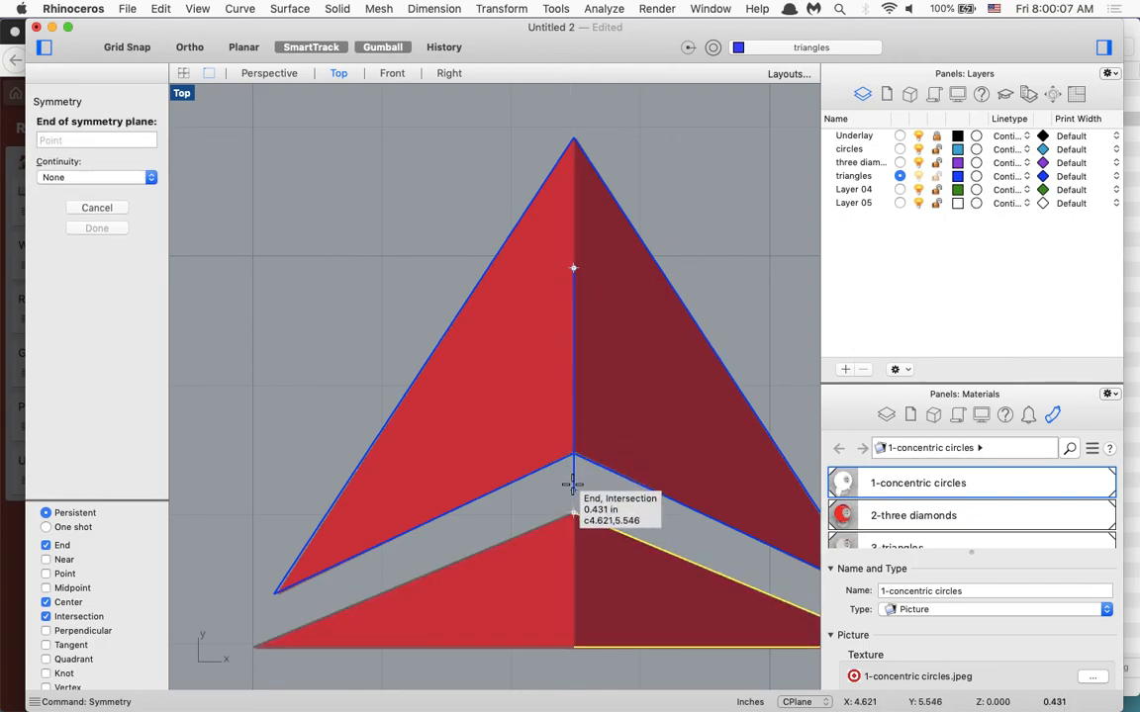
left_click(574, 456)
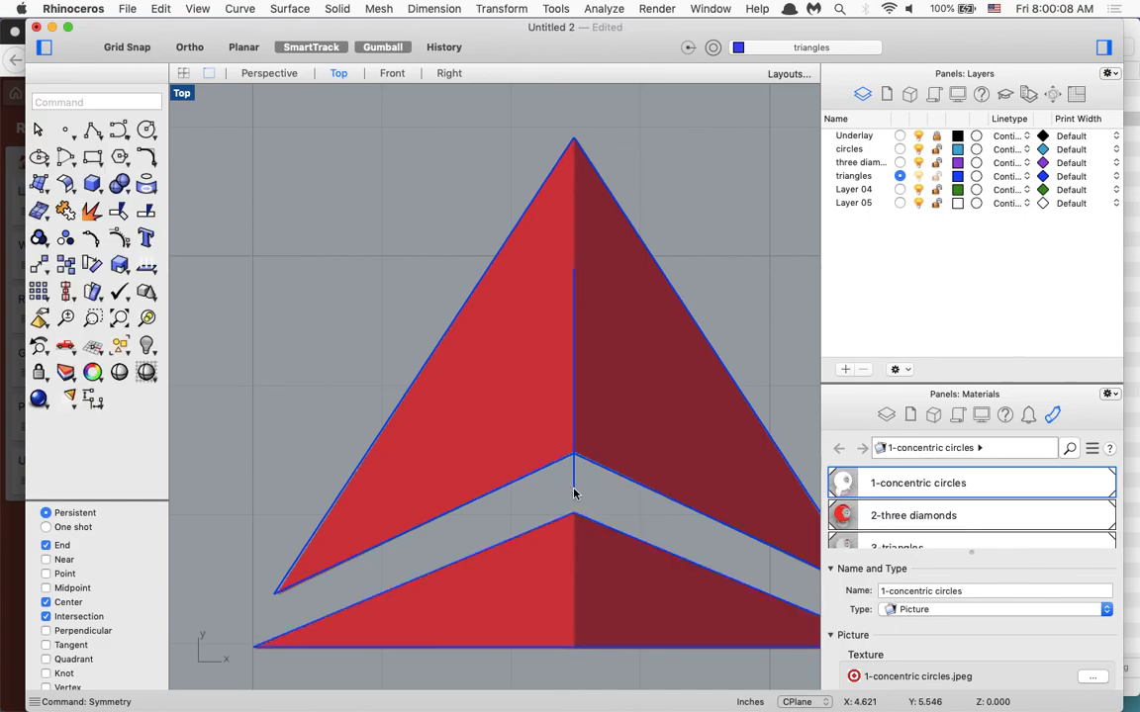
Hide the Underlay layer and delete the vertical centre line from the triangles tracing.
left_click(919, 137)
scroll(680, 348, "down", 1)
scroll(679, 348, "right", 1)
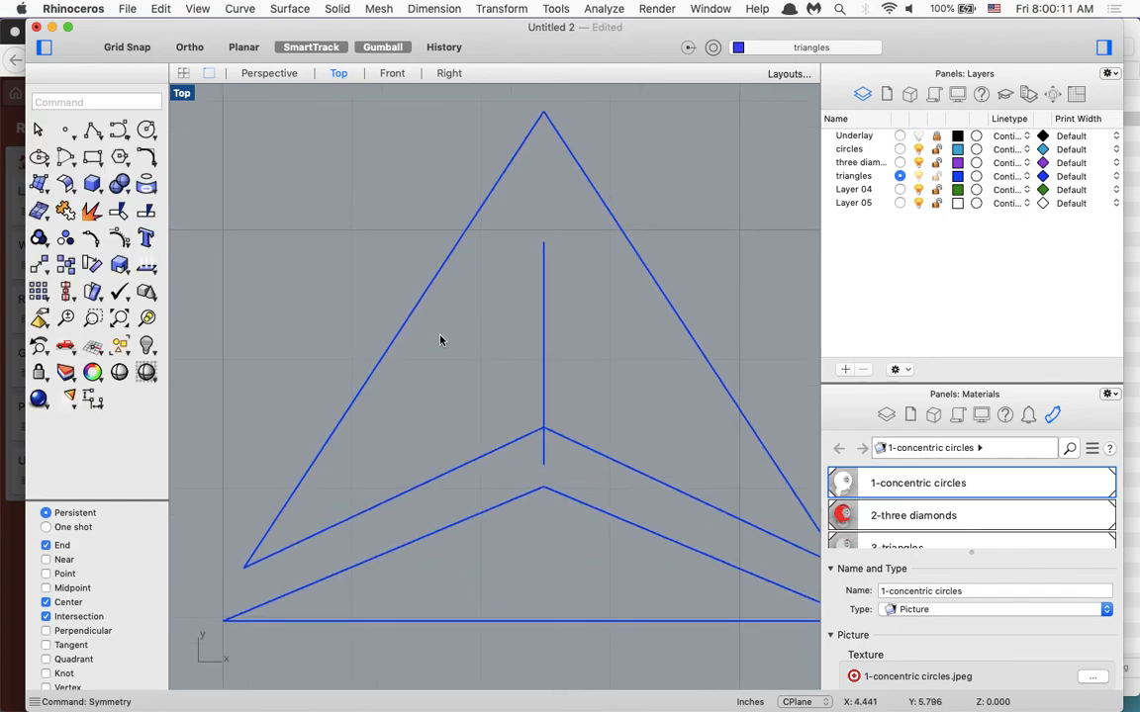
left_click(542, 381)
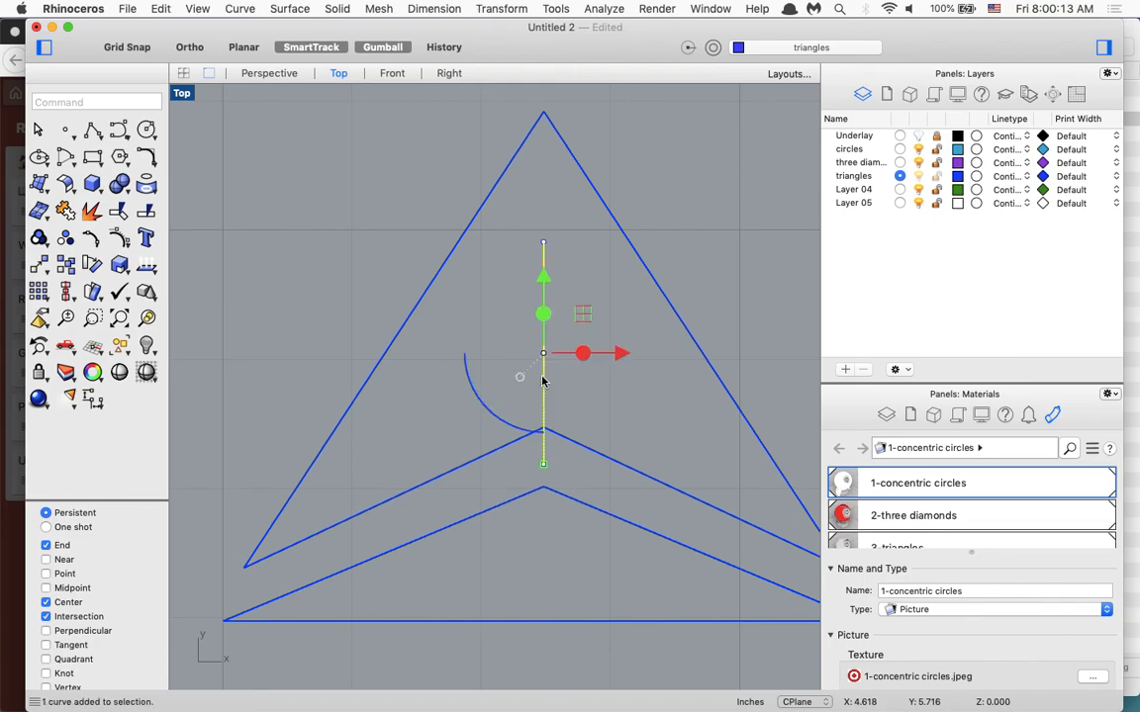
key("Delete")
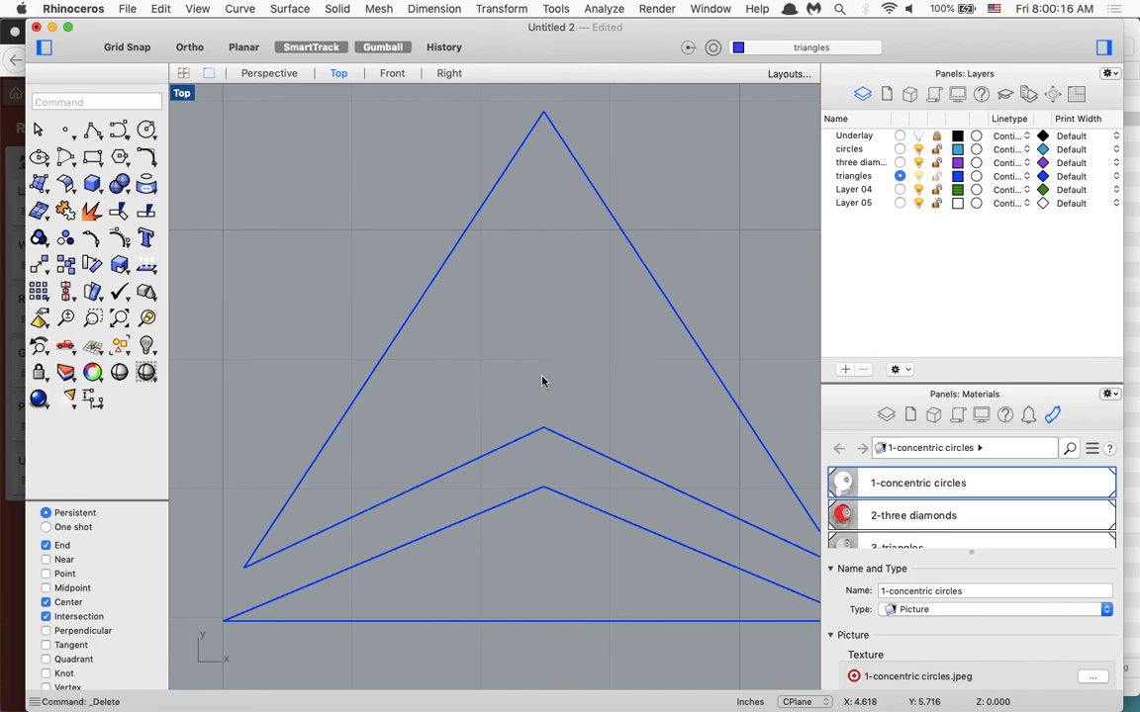
Compare all the traced logos with their pictures by showing the Underlay layer and hiding it again.
scroll(542, 382, "down", 3)
scroll(554, 347, "down", 5)
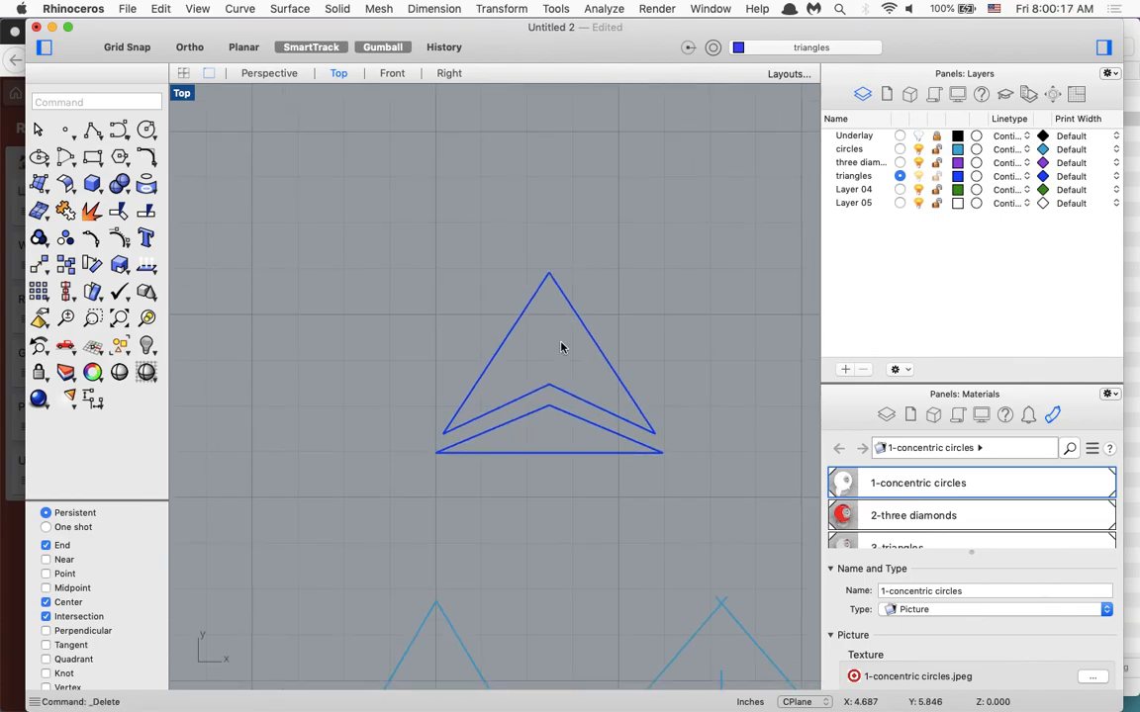
scroll(561, 356, "down", 5)
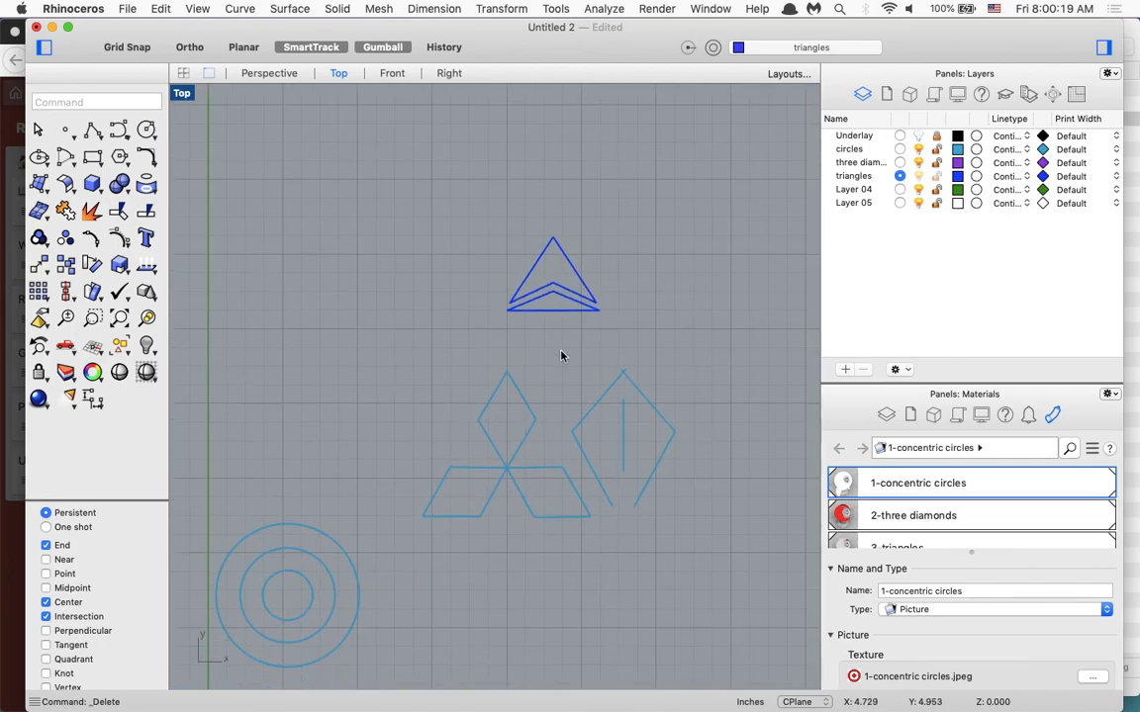
left_click(919, 136)
left_click(919, 136)
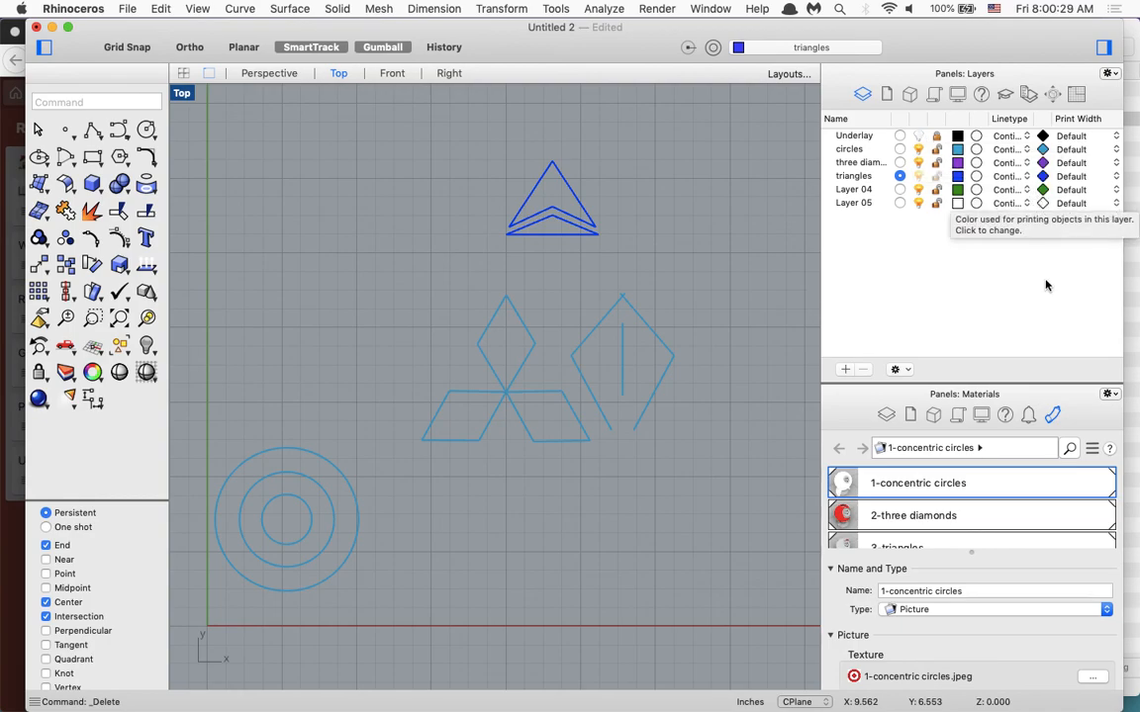
Switch to the logos folder in Finder.
left_click(1129, 299)
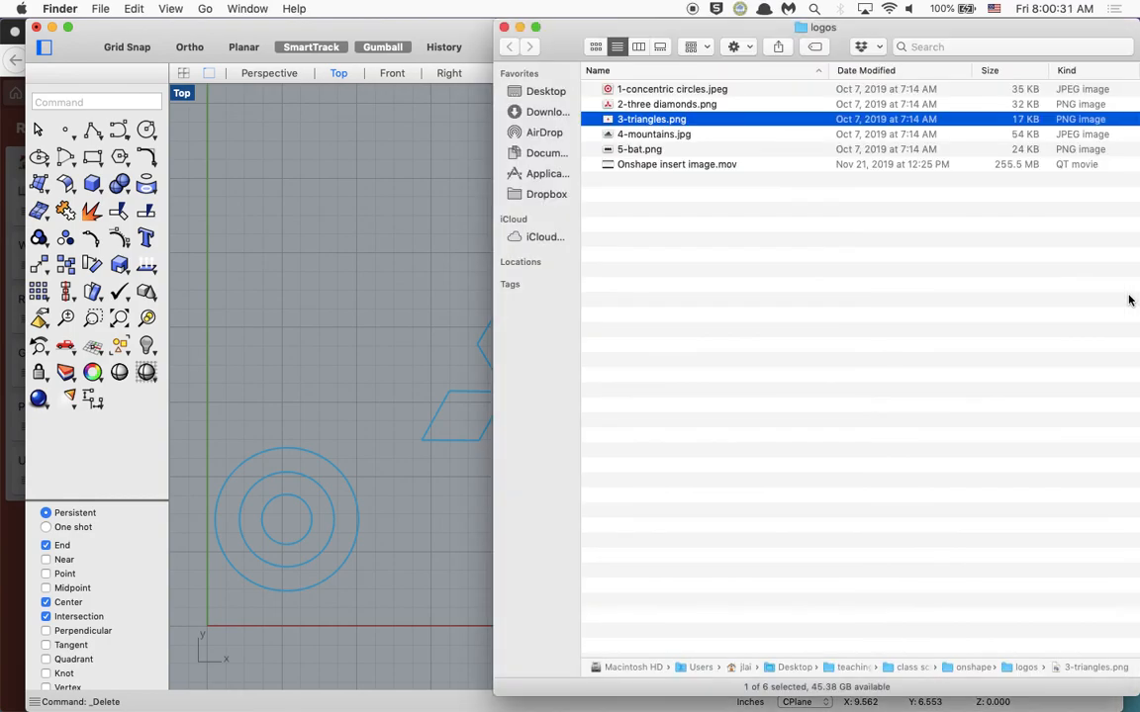